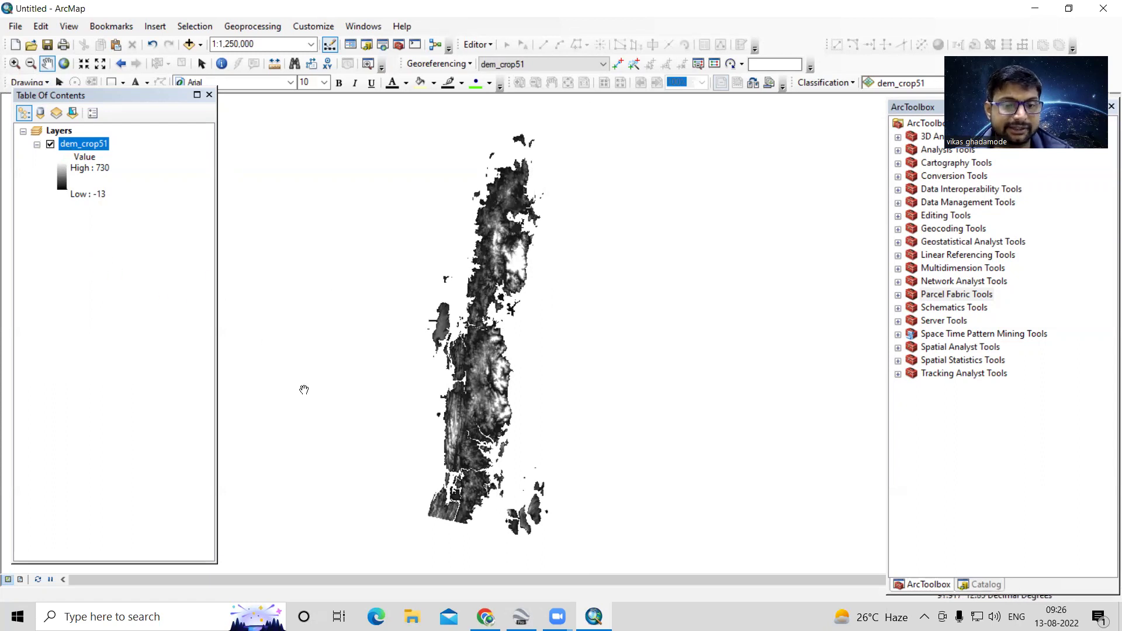
- Switch to the browser, look through the YouTube channel's uploaded videos, and return to ArcMap
mouse_move(486, 617)
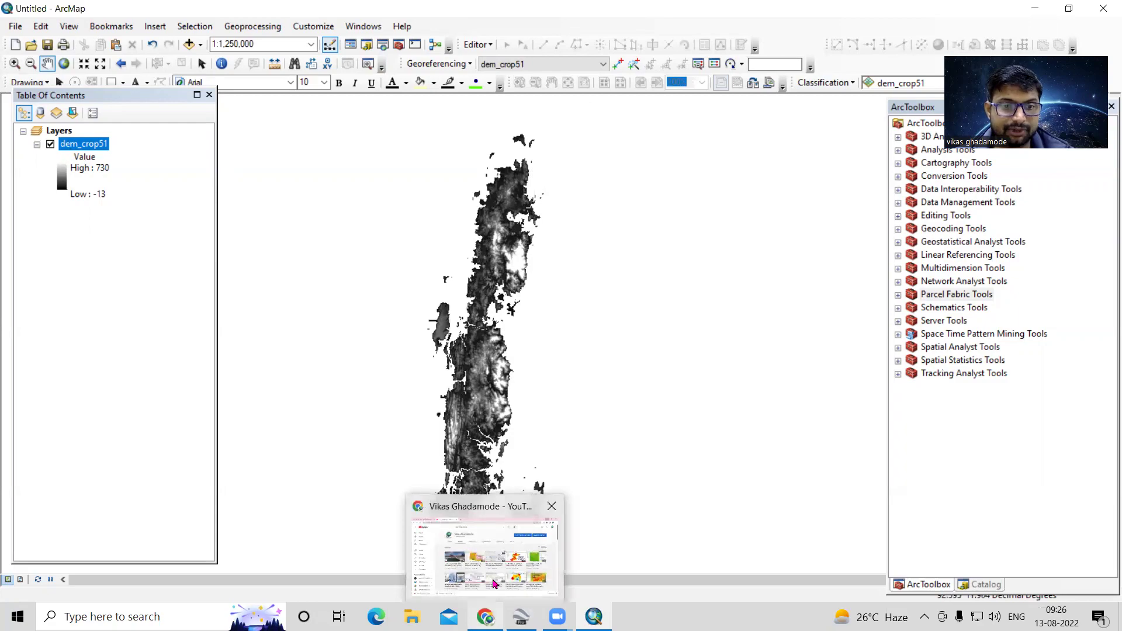
left_click(485, 555)
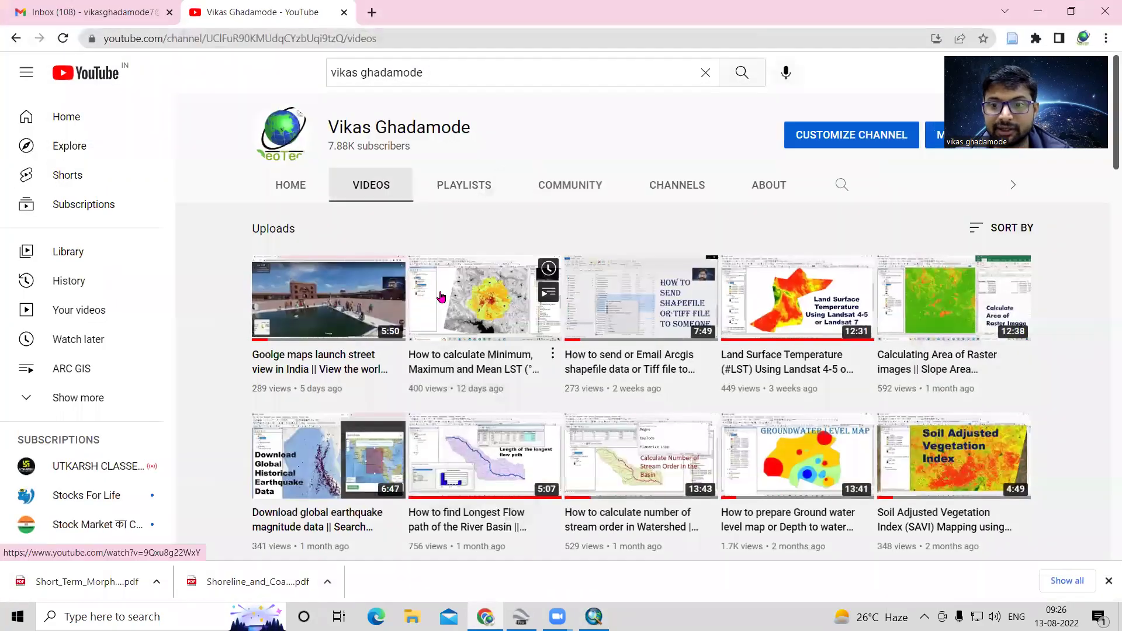
scroll(437, 300, "down", 4)
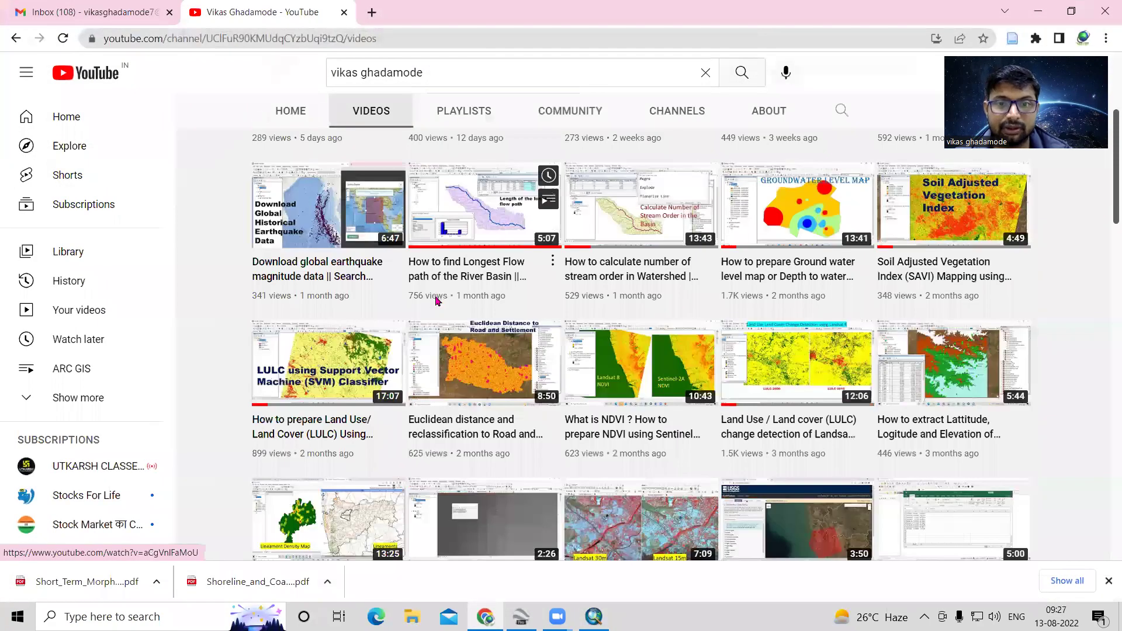
scroll(436, 300, "down", 10)
scroll(432, 305, "down", 6)
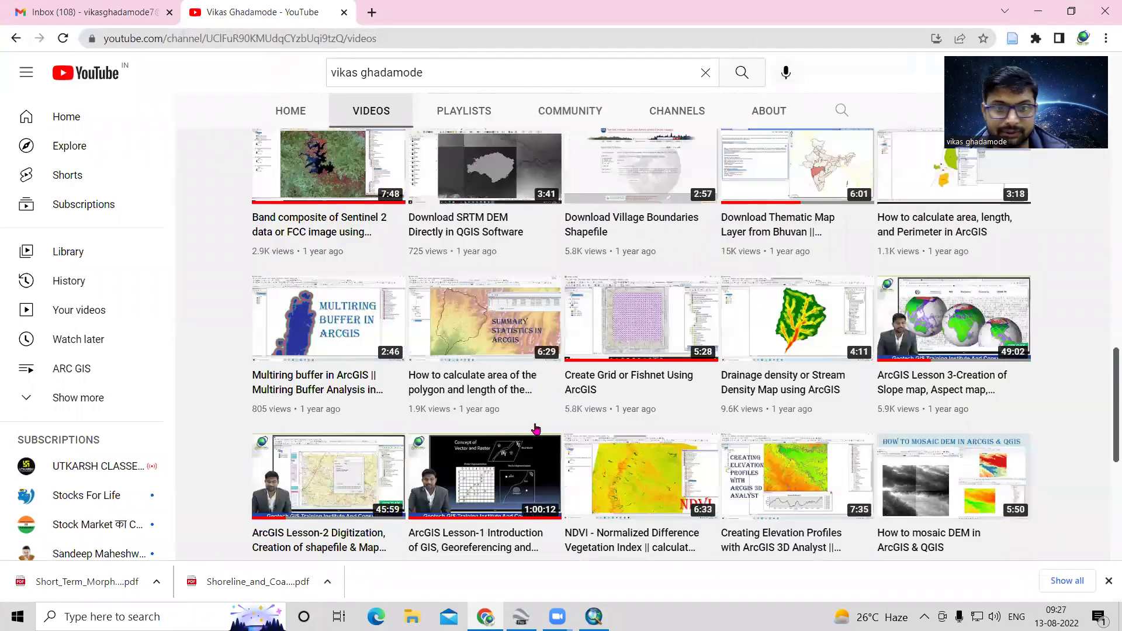
scroll(840, 298, "down", 3)
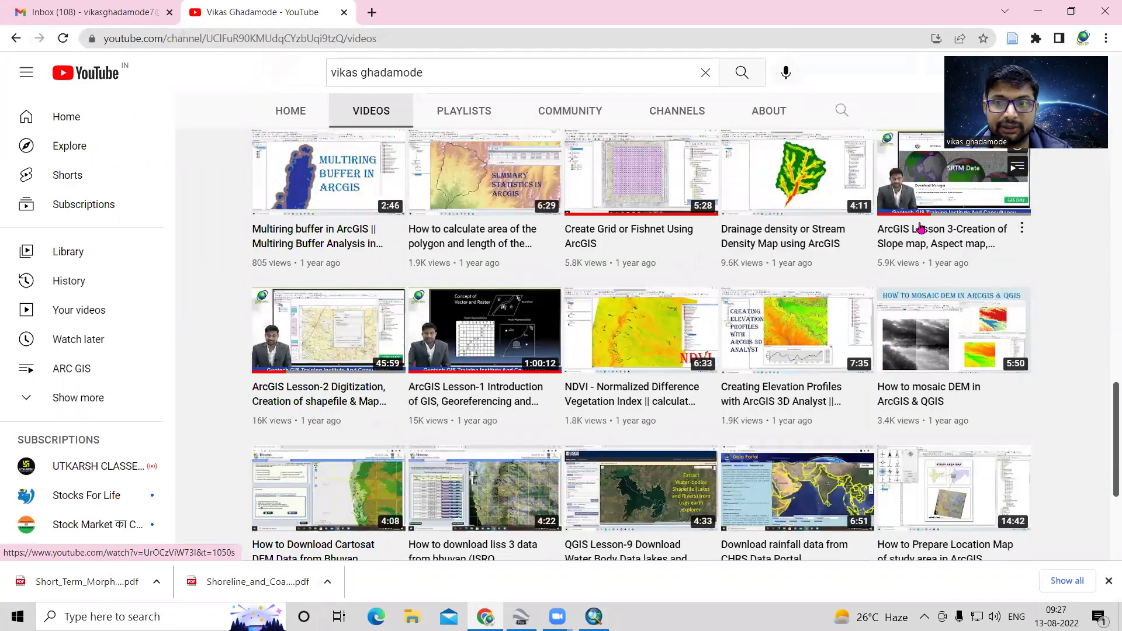
scroll(663, 346, "up", 7)
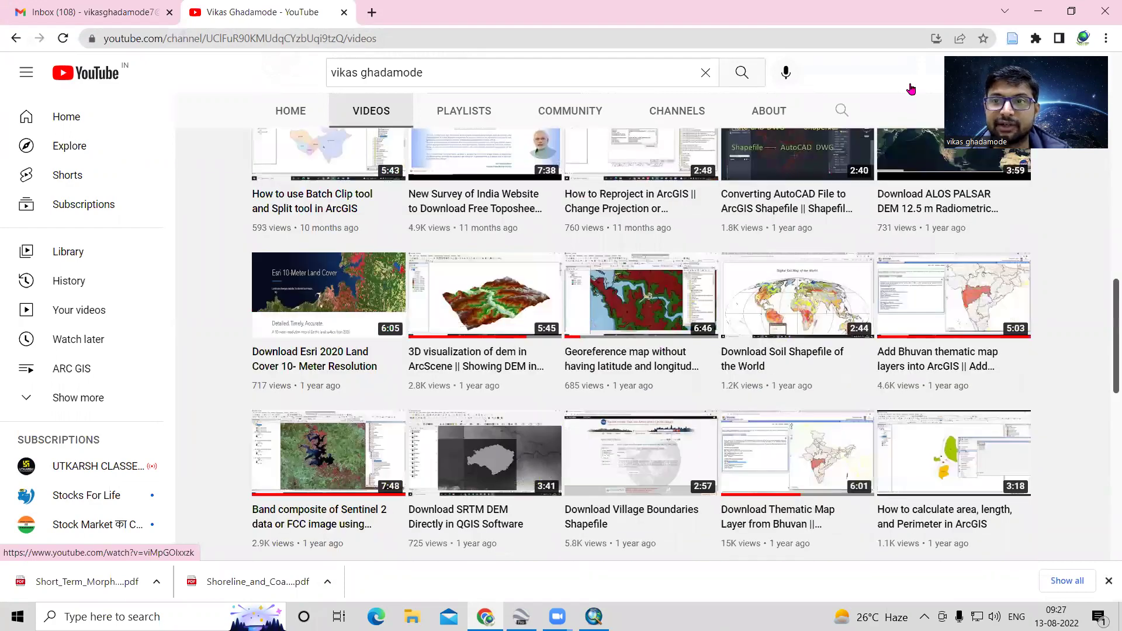
scroll(665, 348, "up", 4)
left_click(1038, 11)
- Open the Project Raster tool from the raster toolset of Projections and Transformations in Data Management Tools
left_click_drag(524, 308, 536, 303)
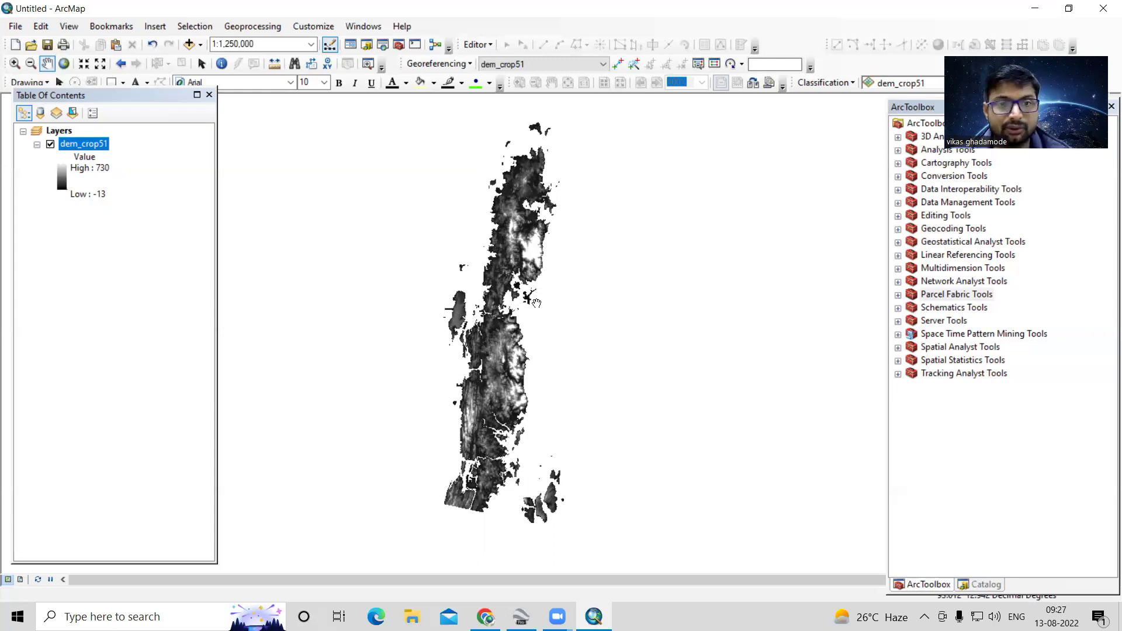
left_click_drag(501, 309, 475, 312)
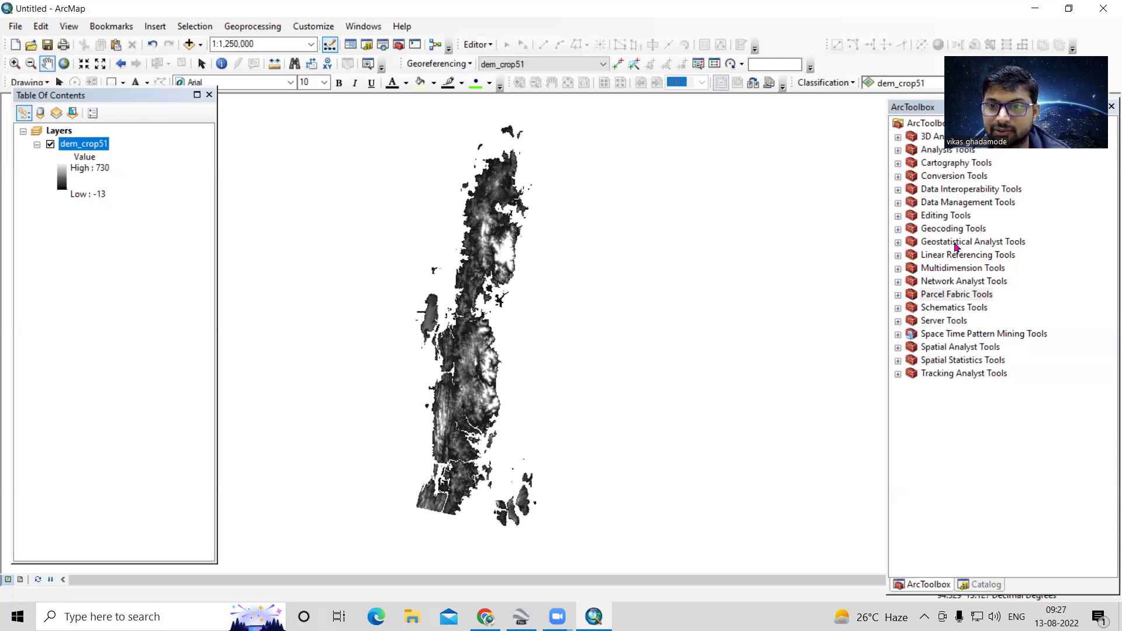
double_click(968, 203)
scroll(950, 296, "down", 4)
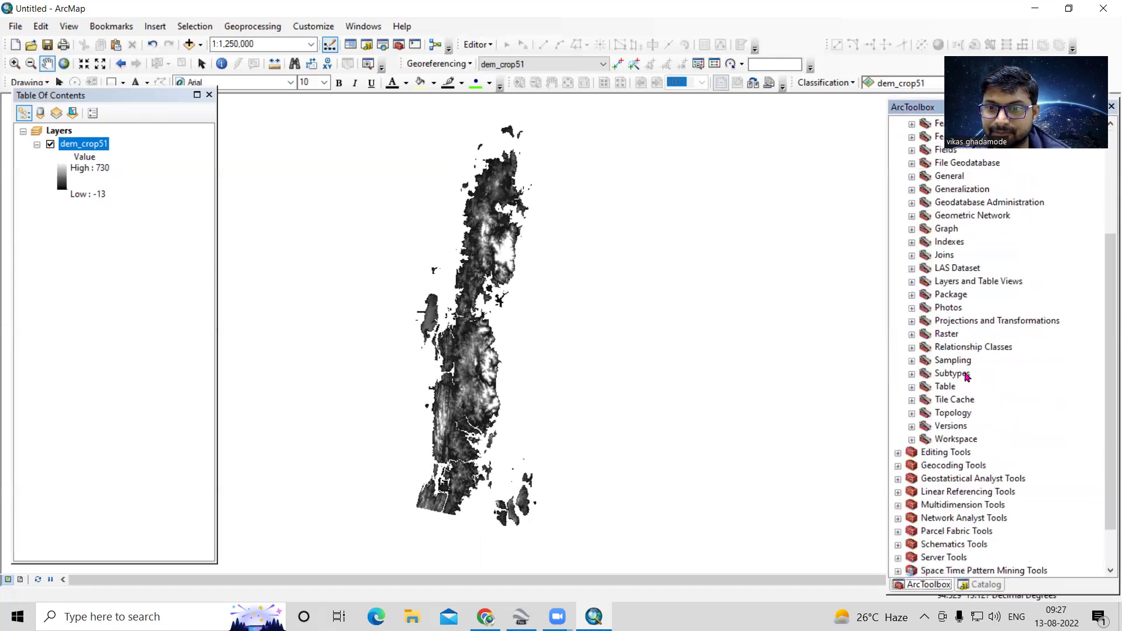
double_click(979, 284)
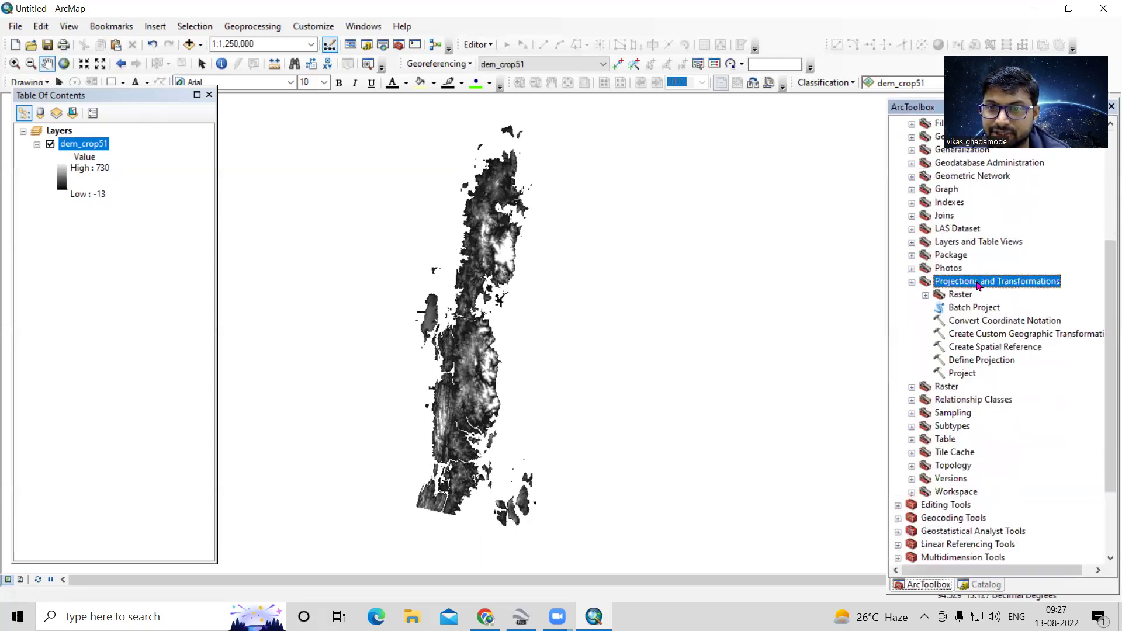
double_click(965, 296)
left_click(993, 334)
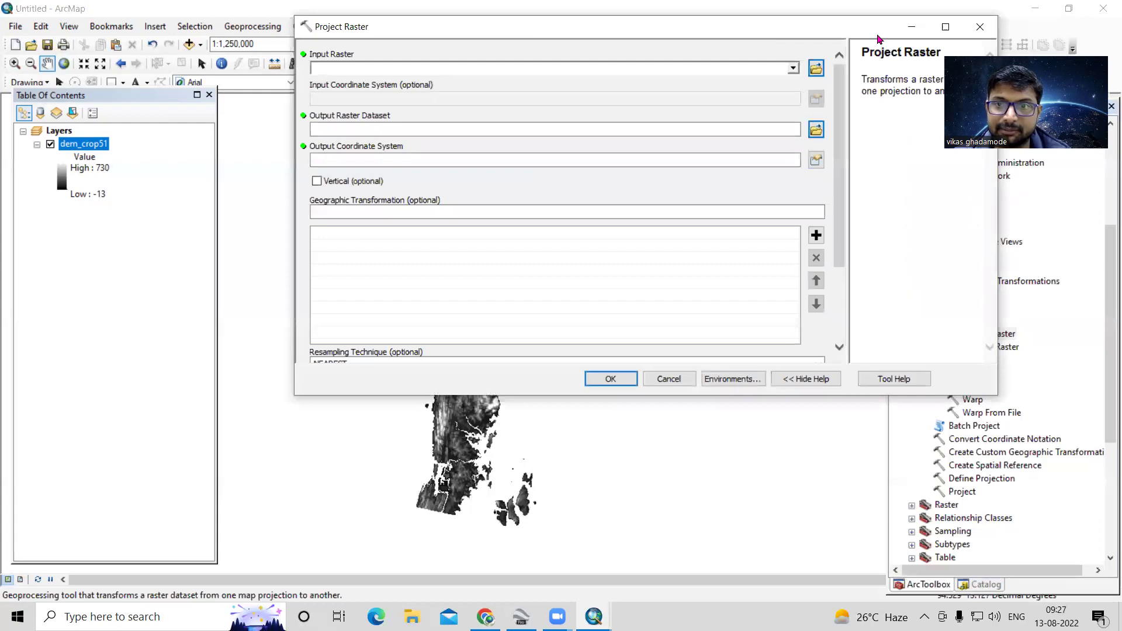
- Move the ArcToolbox window higher, then reopen Project Raster with dem_crop51 as the input raster
left_click_drag(917, 110, 926, 12)
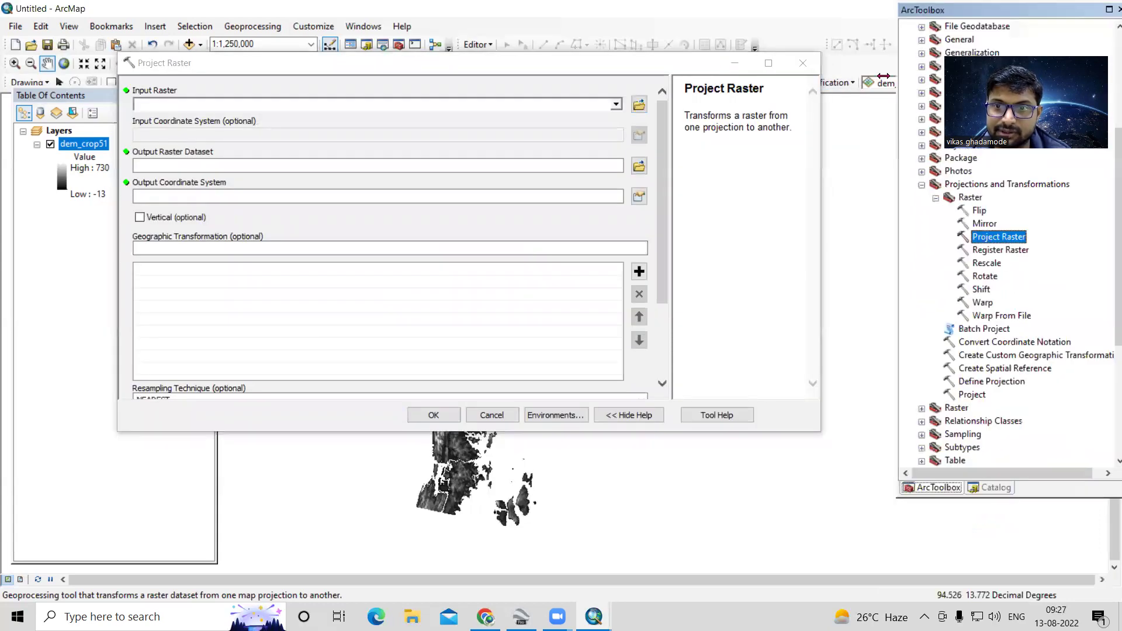
left_click(988, 471)
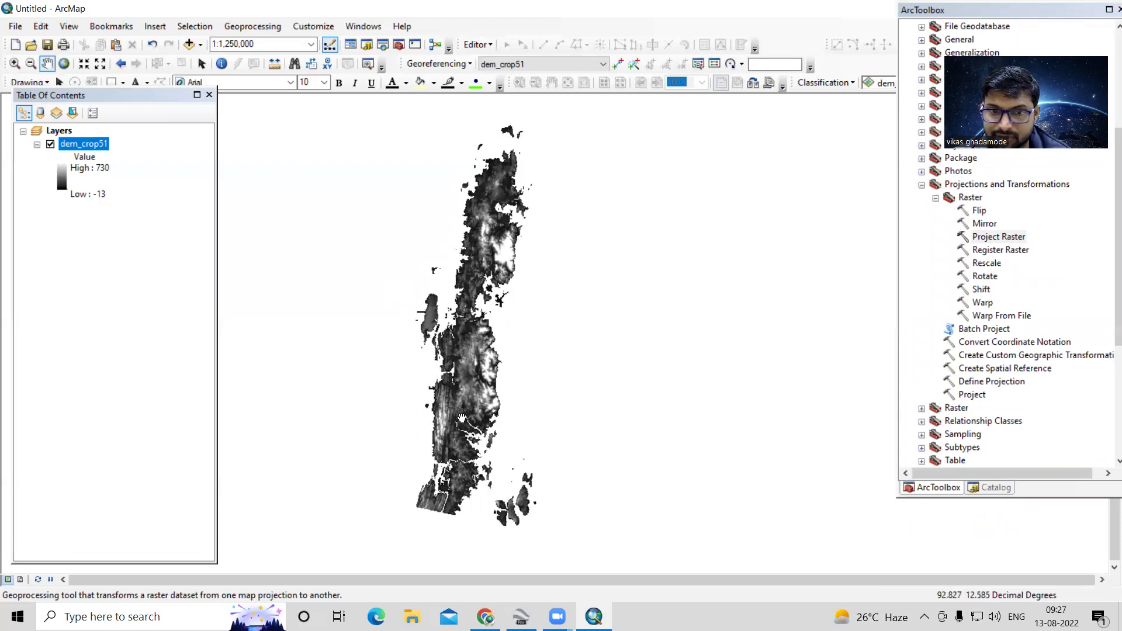
double_click(1000, 237)
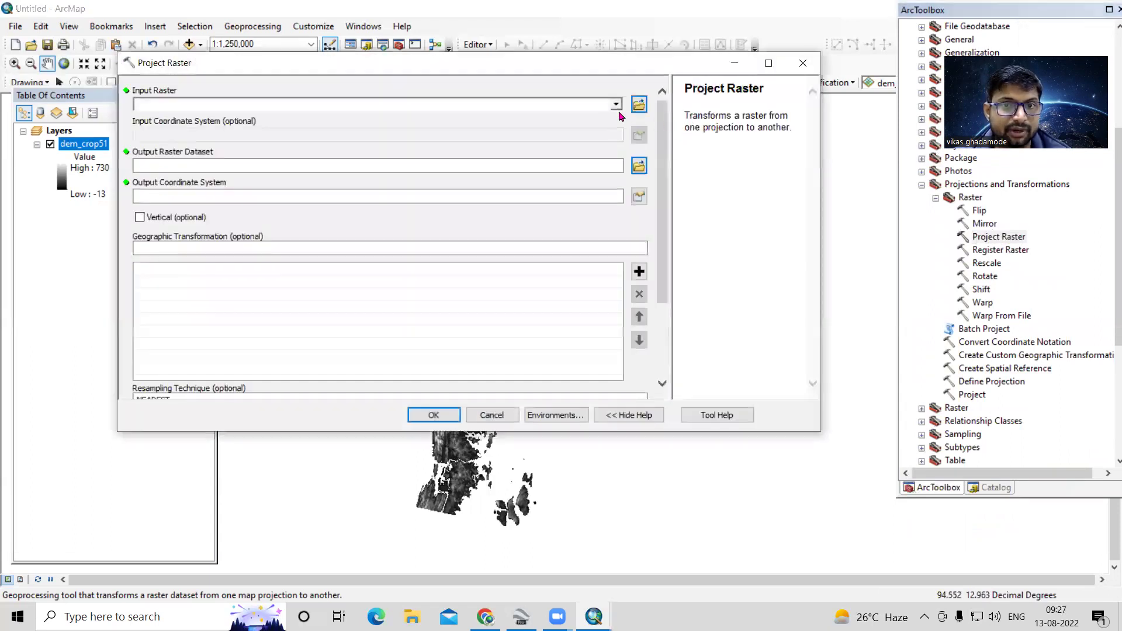
left_click(616, 106)
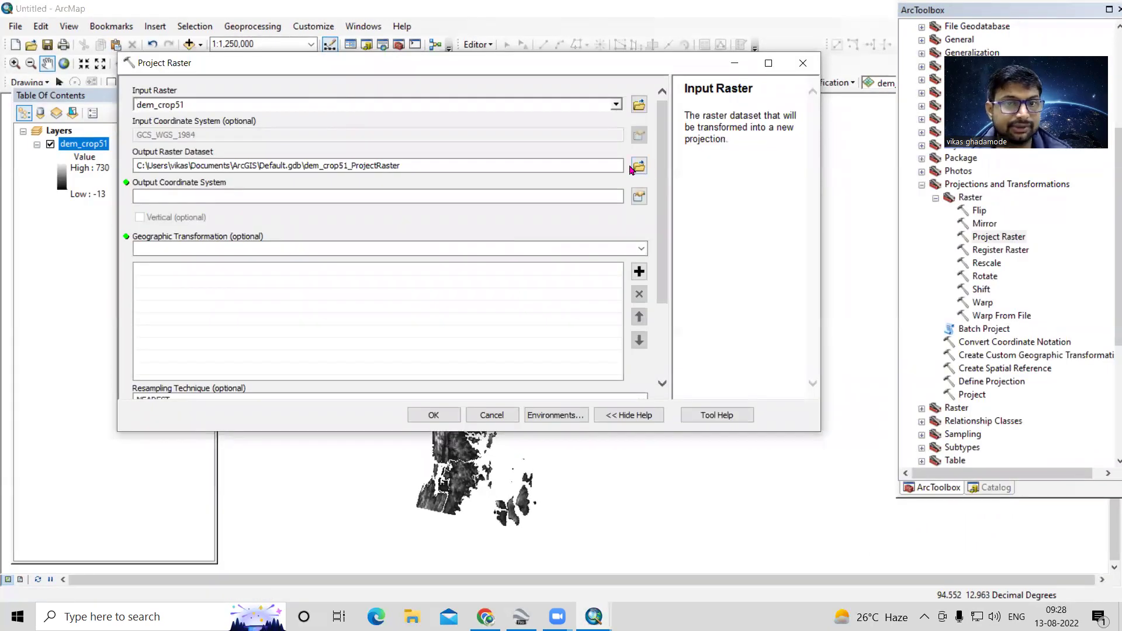
- Browse to the Video Lecture folder on drive D as the location for the output raster dataset
left_click(630, 168)
left_click(638, 167)
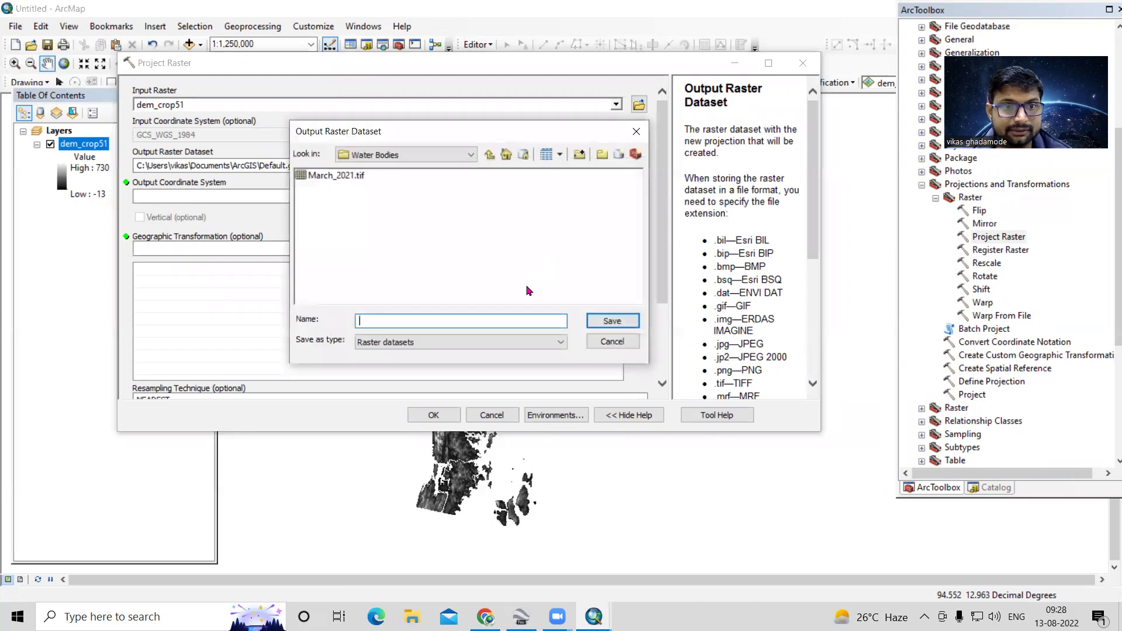
left_click(489, 154)
left_click(489, 154)
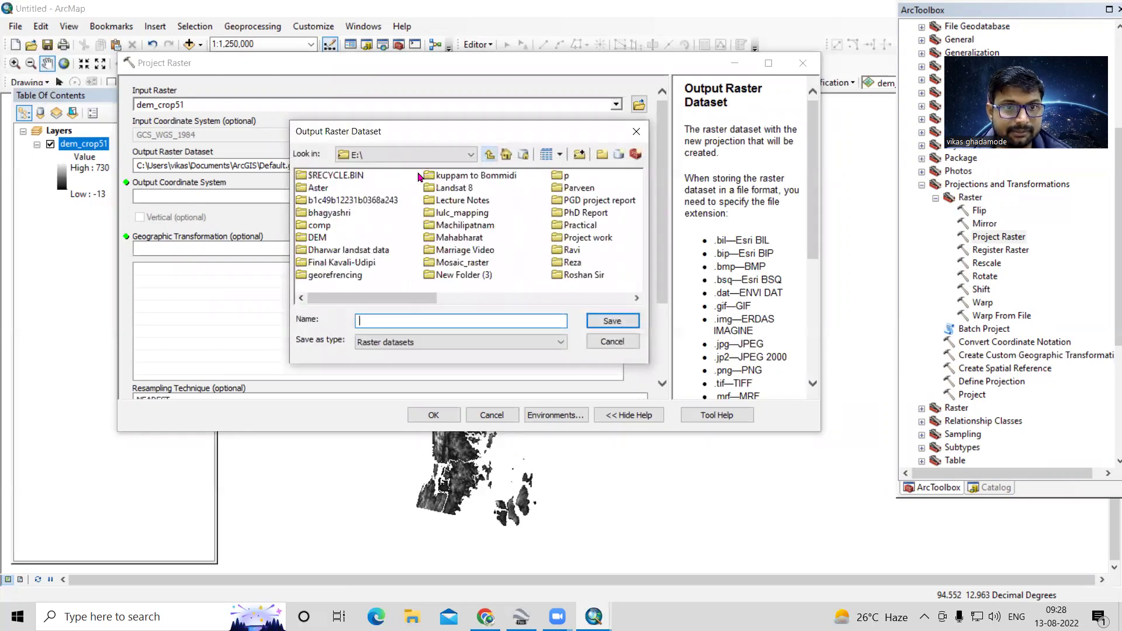
left_click(404, 155)
scroll(403, 154, "up", 5)
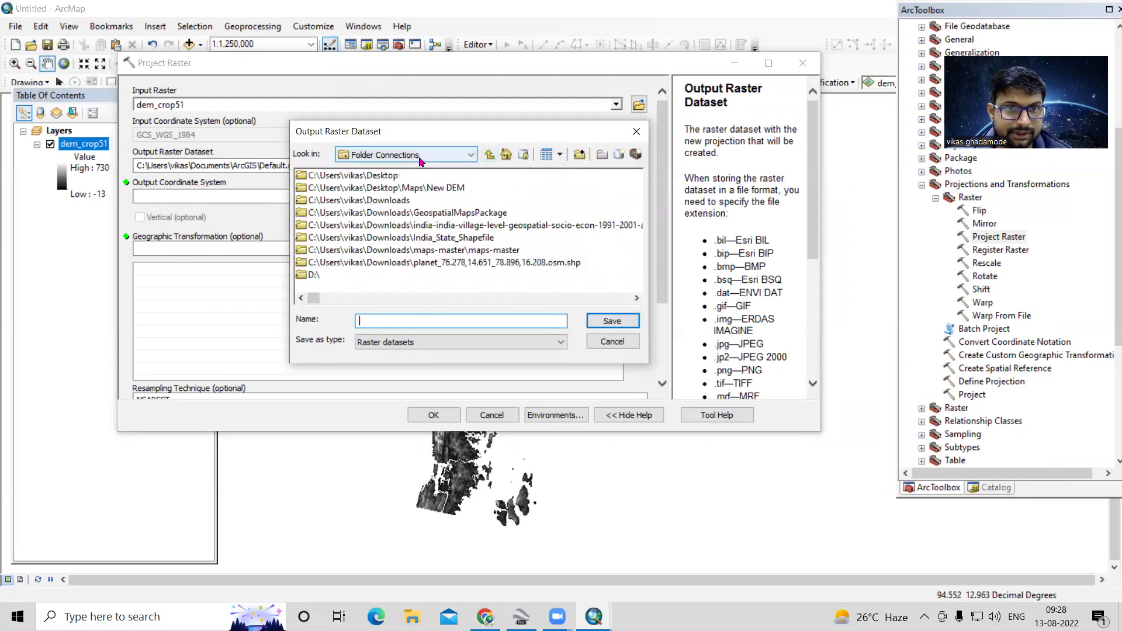
left_click(403, 155)
scroll(374, 280, "down", 2)
left_click(366, 174)
left_click(341, 238)
double_click(341, 237)
double_click(409, 251)
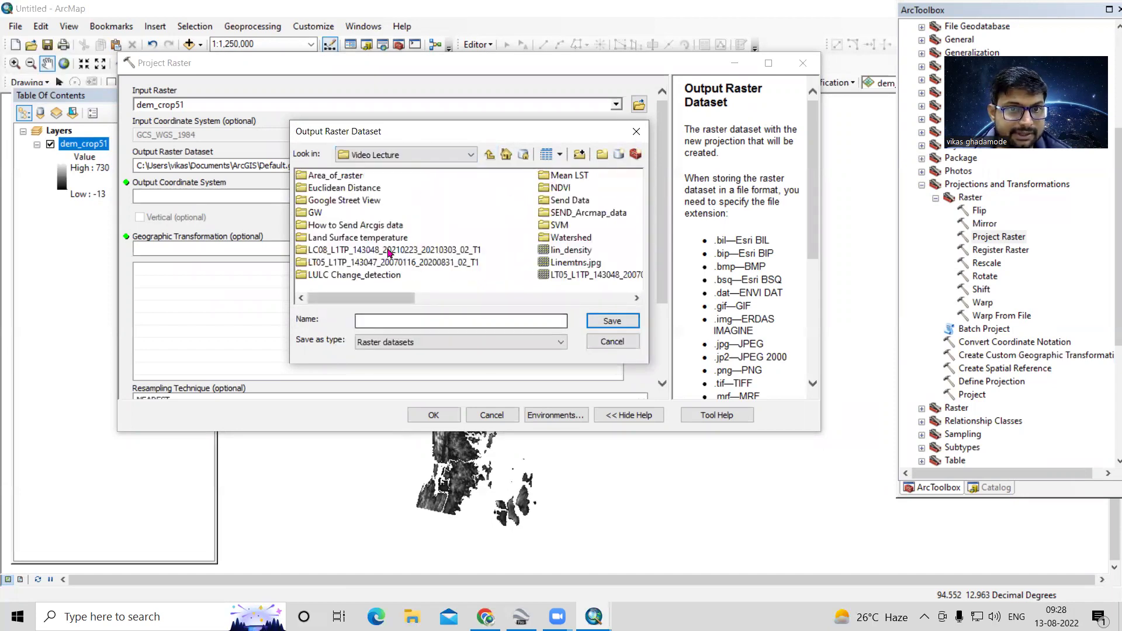
- Create a new folder named Map Layout inside Video Lecture and open a Map Layout folder for the output
left_click(602, 155)
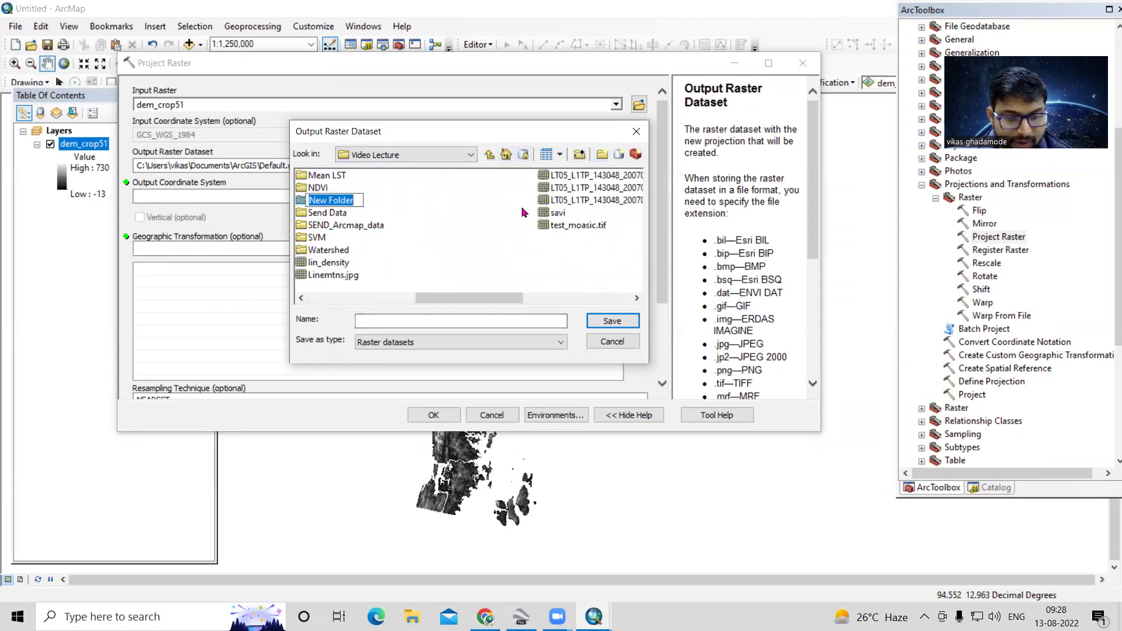
type("Map Layo")
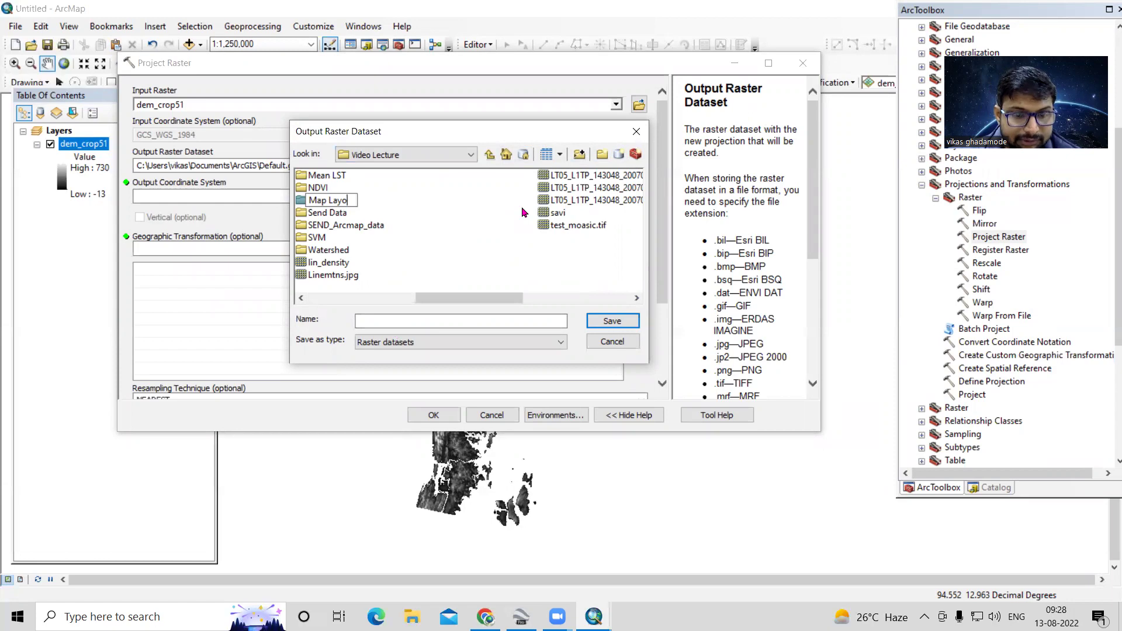
type("ut")
left_click(473, 191)
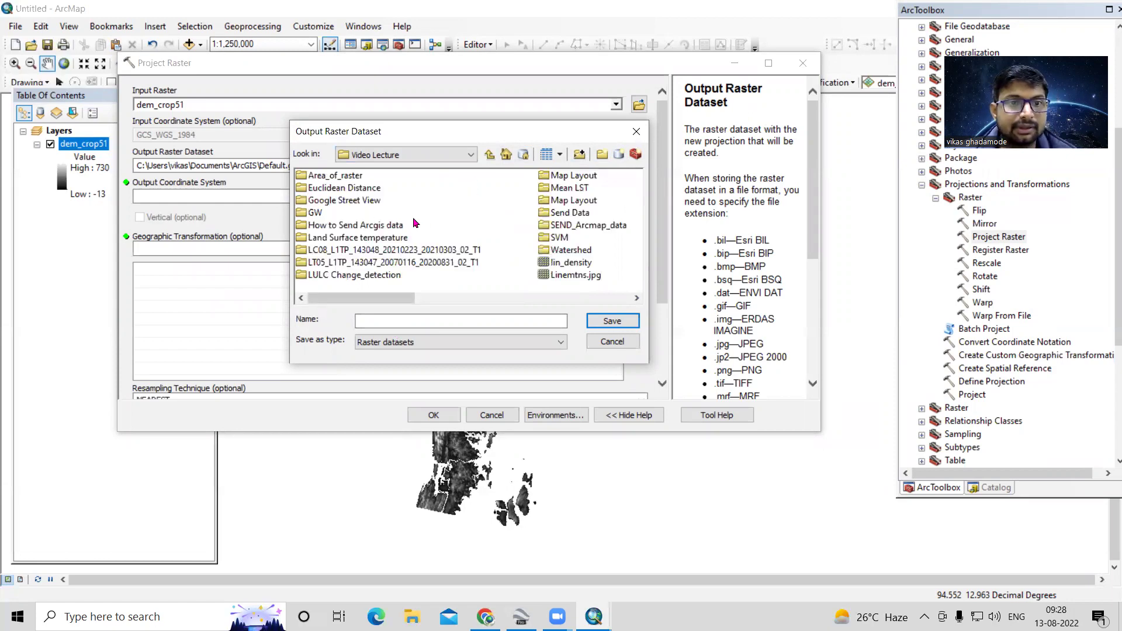
left_click(328, 188)
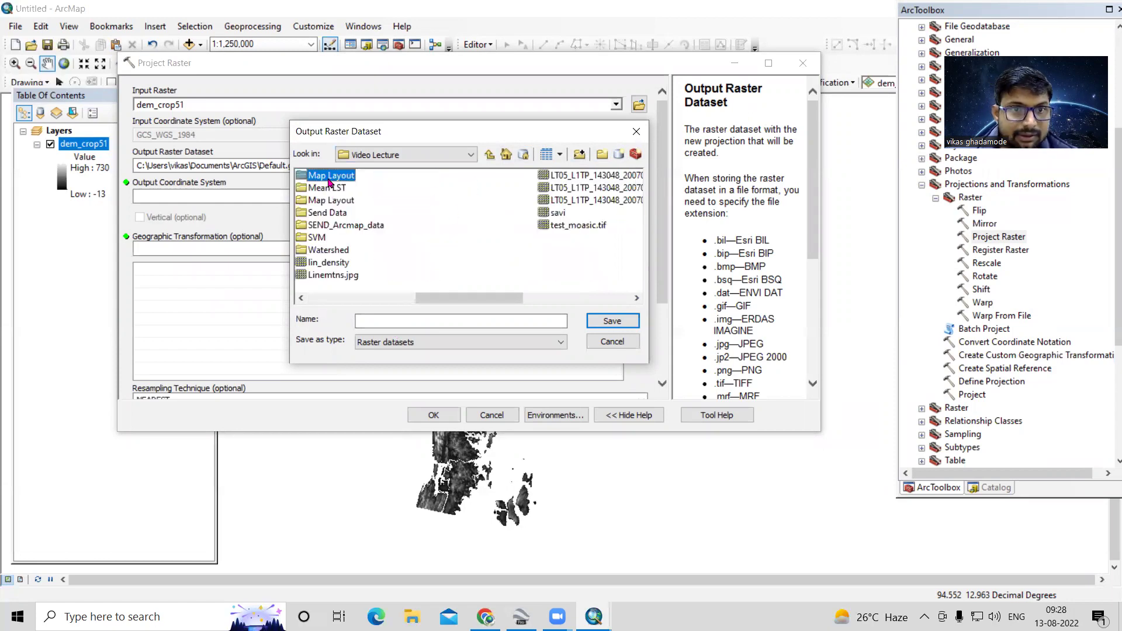
double_click(329, 177)
- Save the output raster dataset as Prj_DEM.tif in the Map Layout folder
left_click(382, 319)
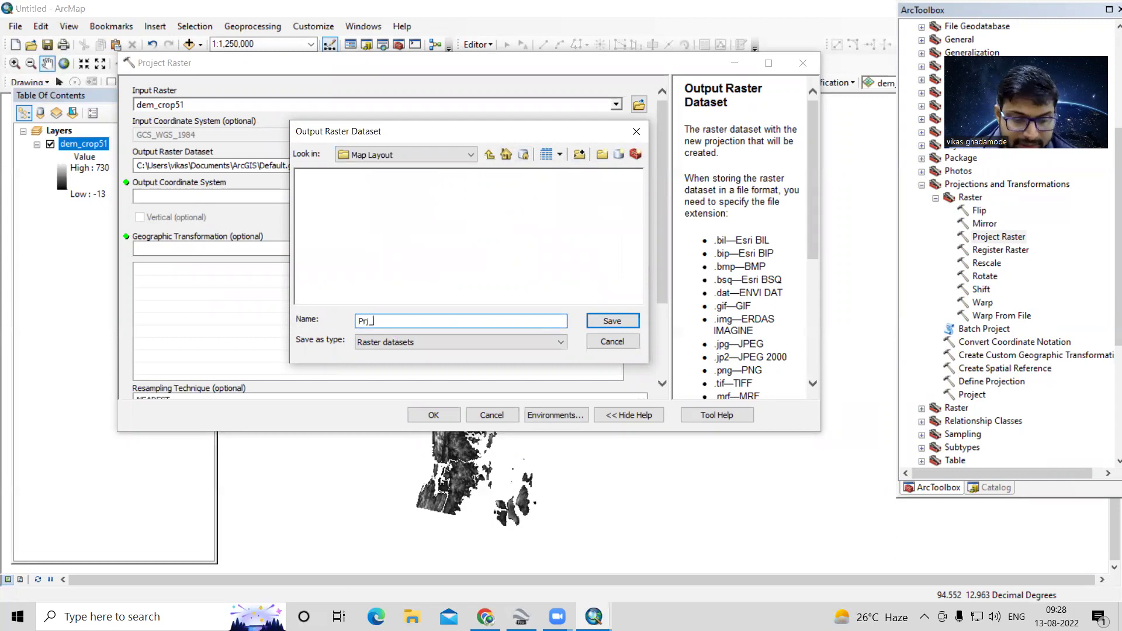
type("Prj_DEM.tif")
left_click(609, 321)
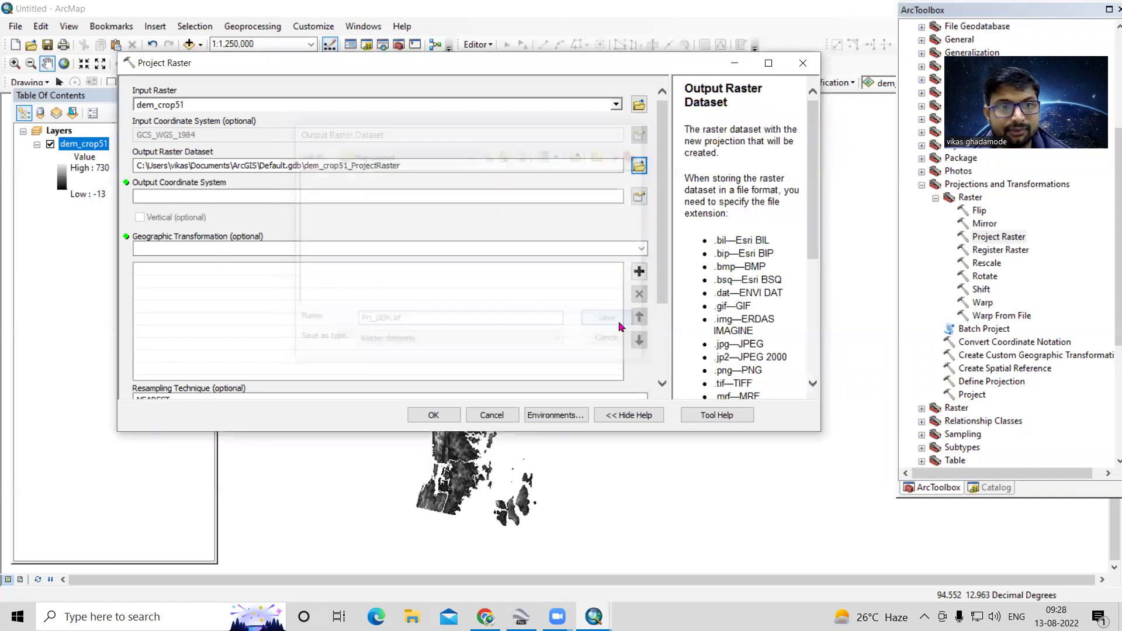
- Set the output coordinate system to WGS 1984 UTM Zone 46N and run the raster projection
left_click(640, 197)
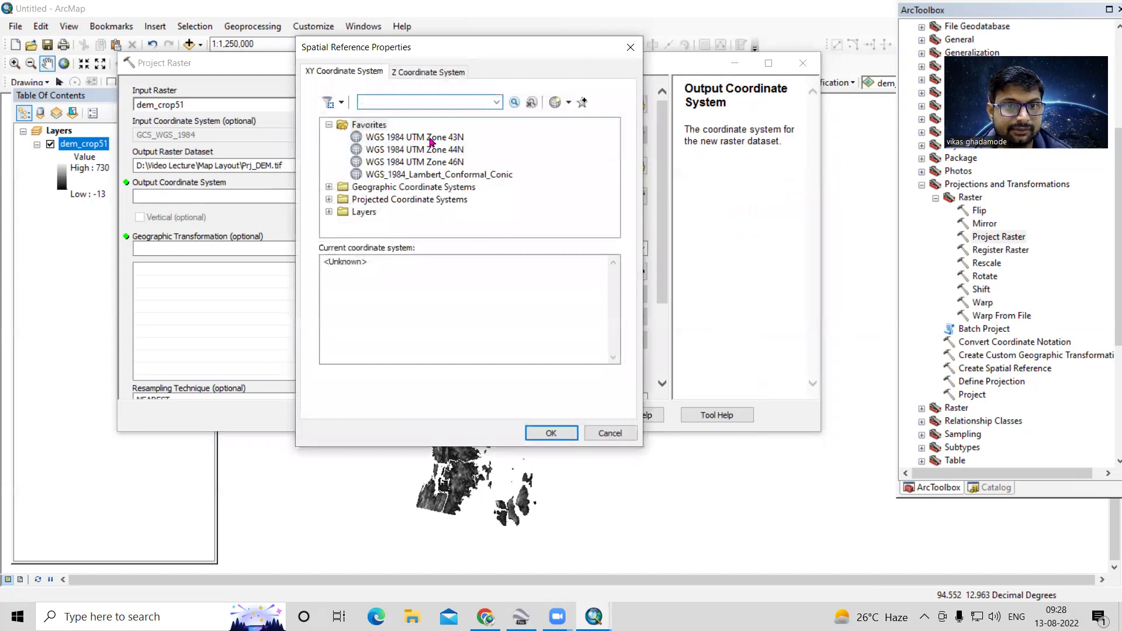
left_click(432, 162)
left_click(550, 433)
left_click(435, 415)
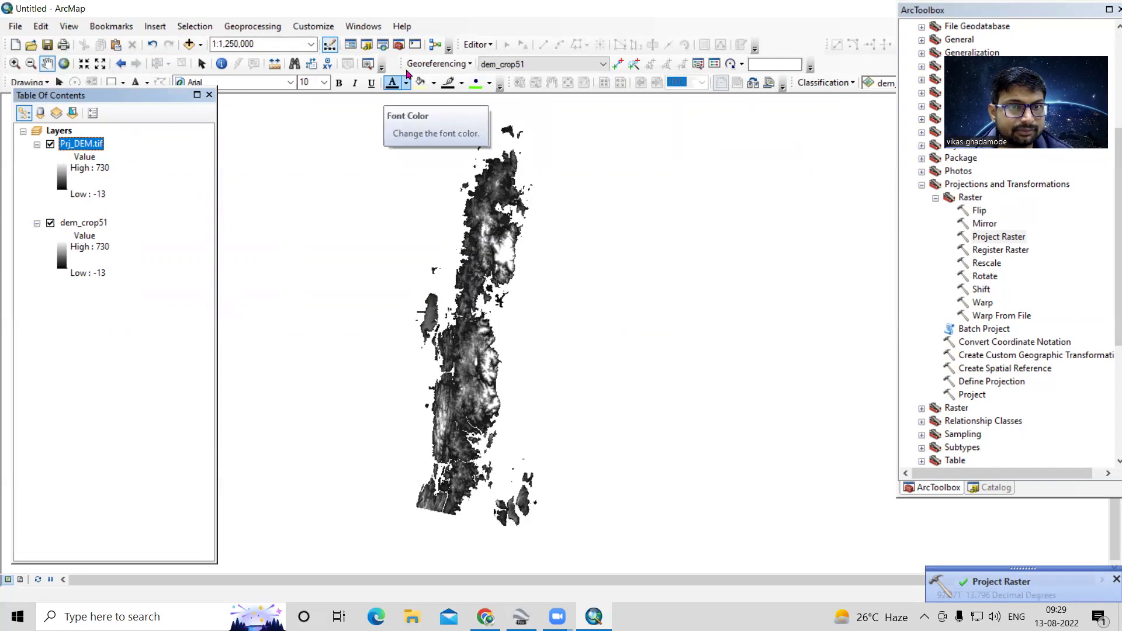
- Open the Slope tool from the Spatial Analyst Surface toolset and choose Prj_DEM.tif as the input raster
left_click(921, 185)
double_click(985, 439)
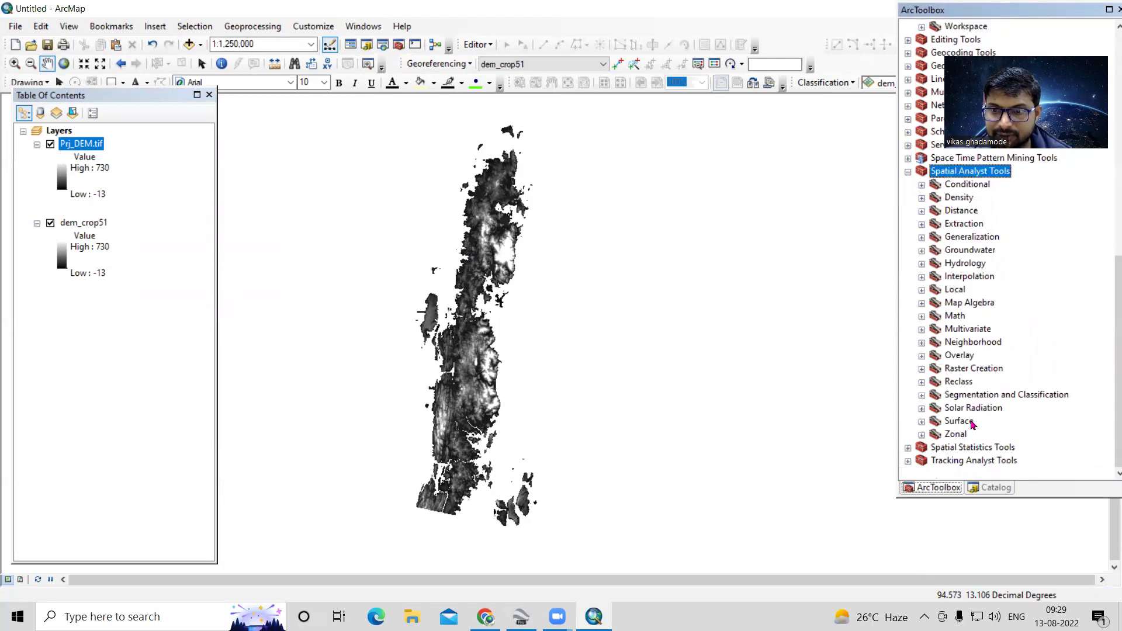
double_click(959, 422)
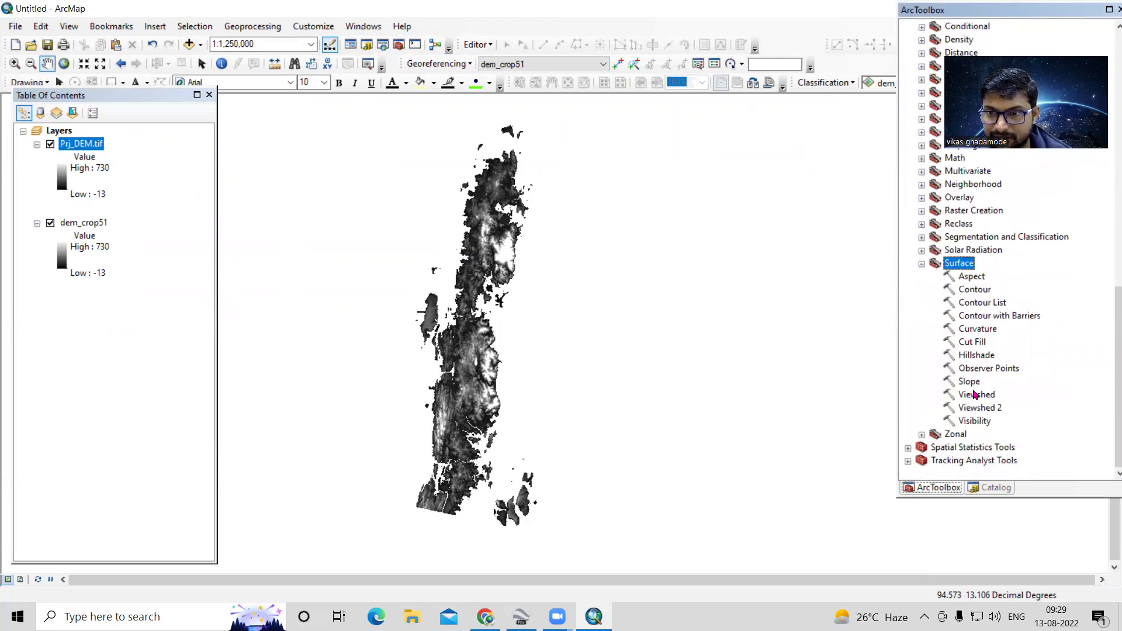
left_click(972, 381)
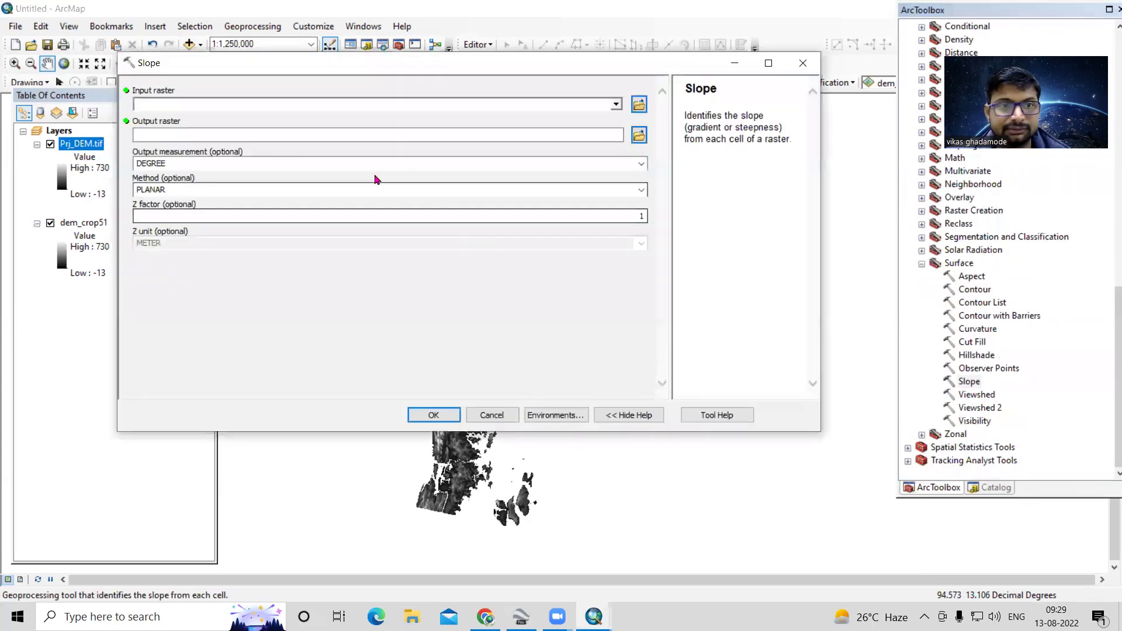
left_click(616, 104)
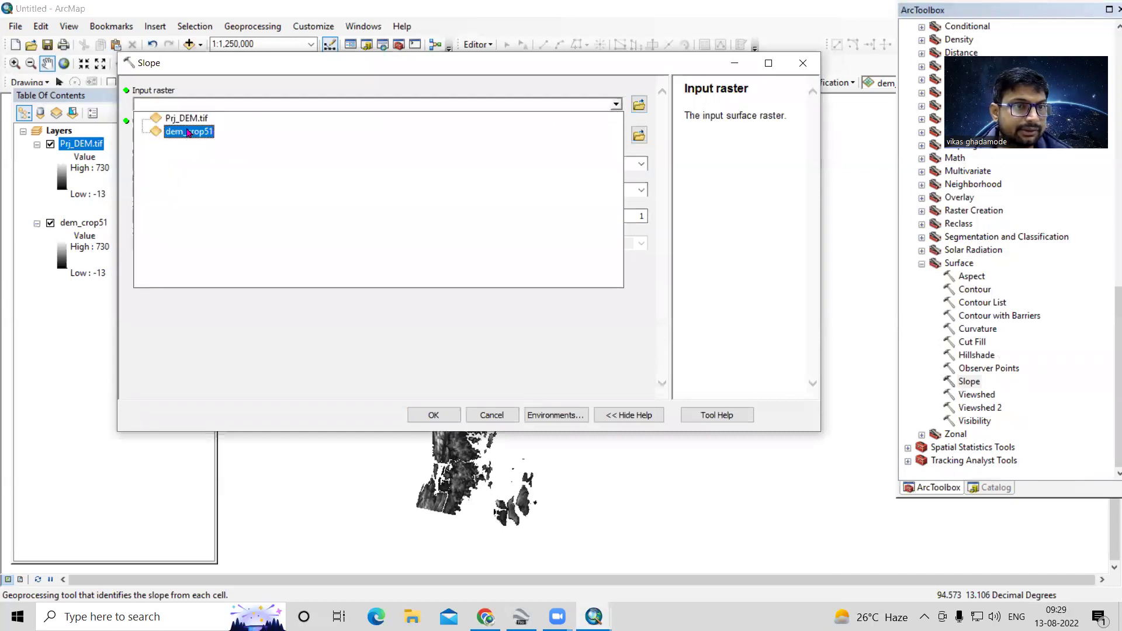
left_click(489, 118)
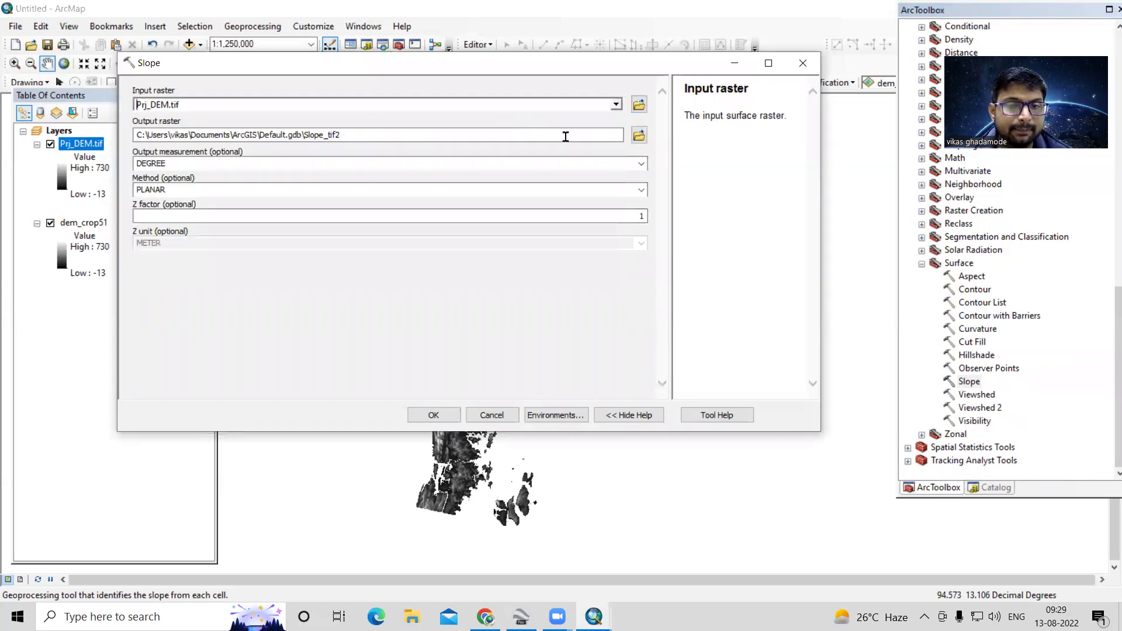
- Save the slope output as Slope.tif in the Map Layout folder and run the Slope tool
left_click(639, 135)
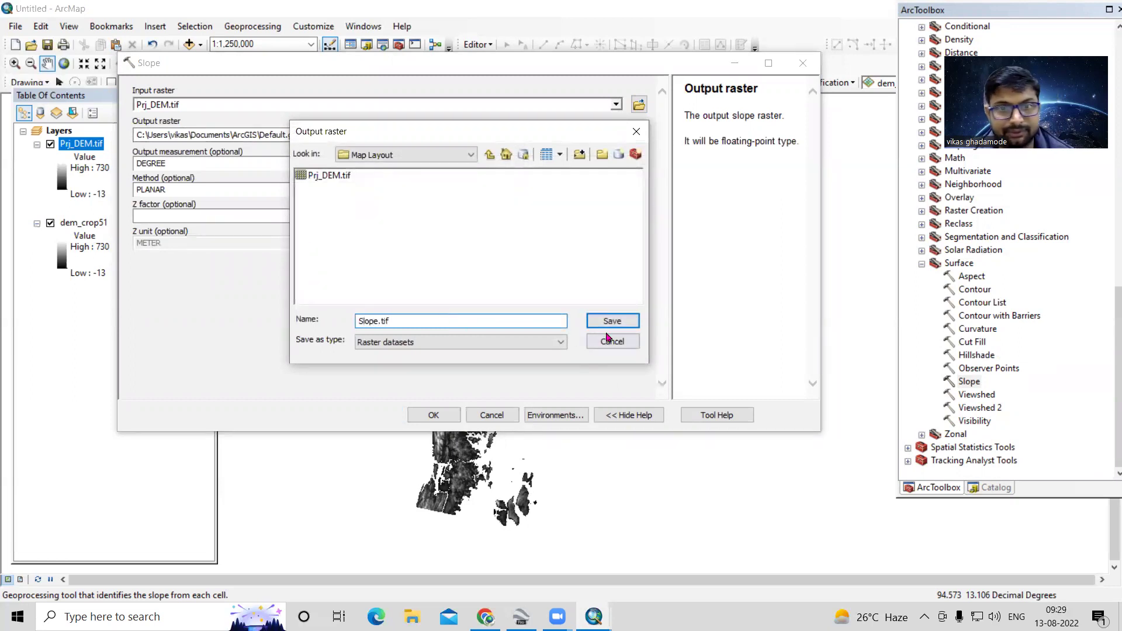
left_click(610, 322)
left_click(433, 415)
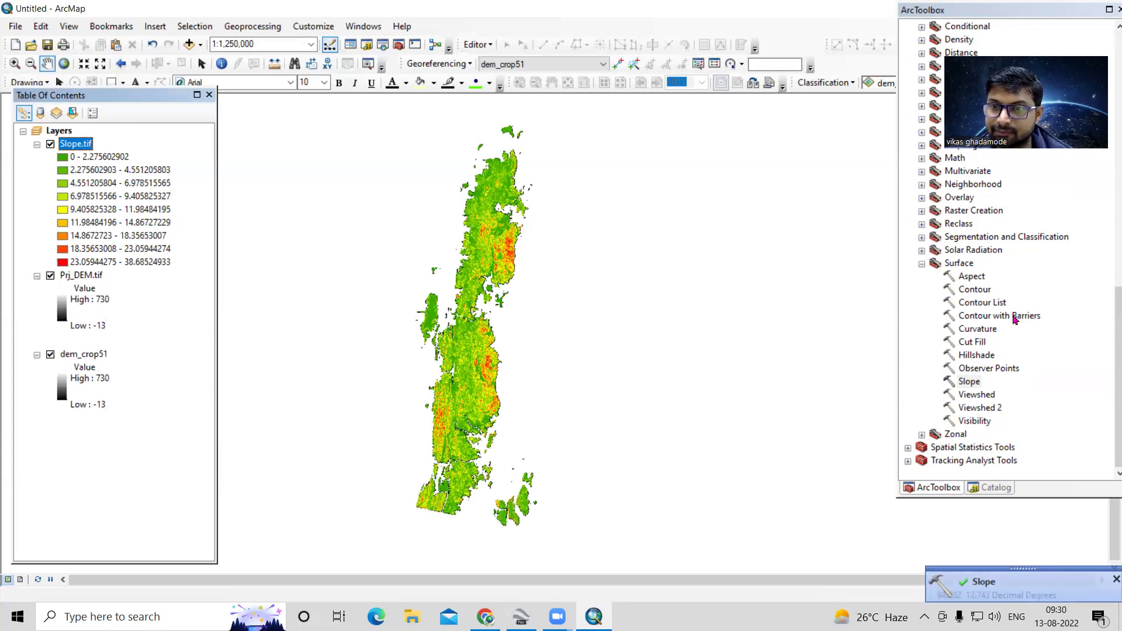
- Derive an aspect raster from Prj_DEM.tif with the Aspect tool, saving it as Aspect.tif in the Map Layout folder
double_click(973, 277)
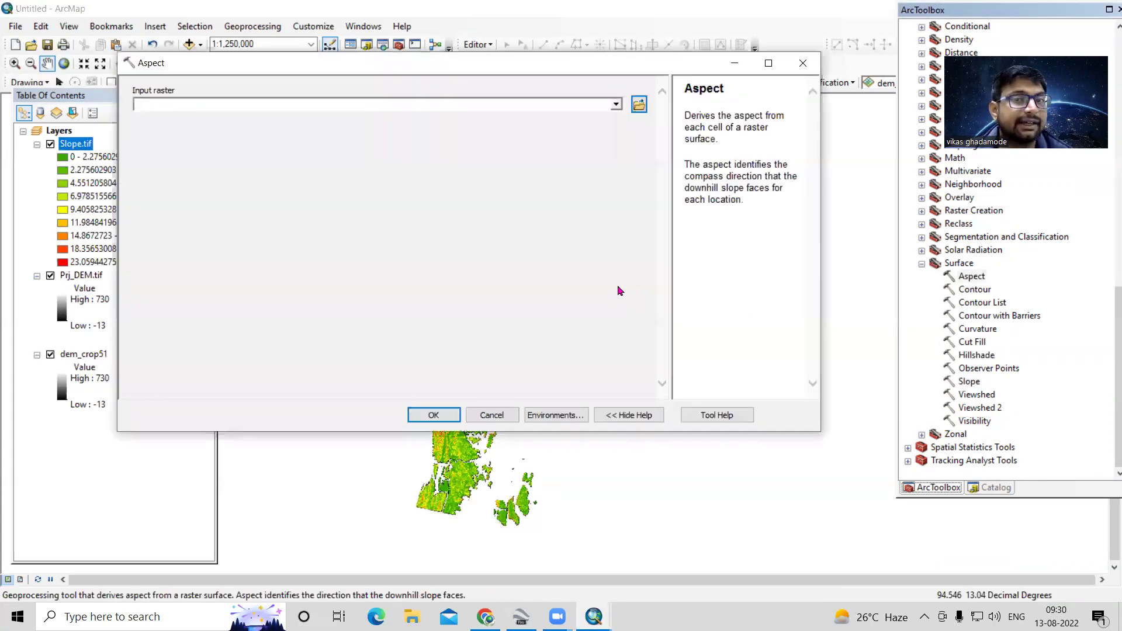
left_click(616, 104)
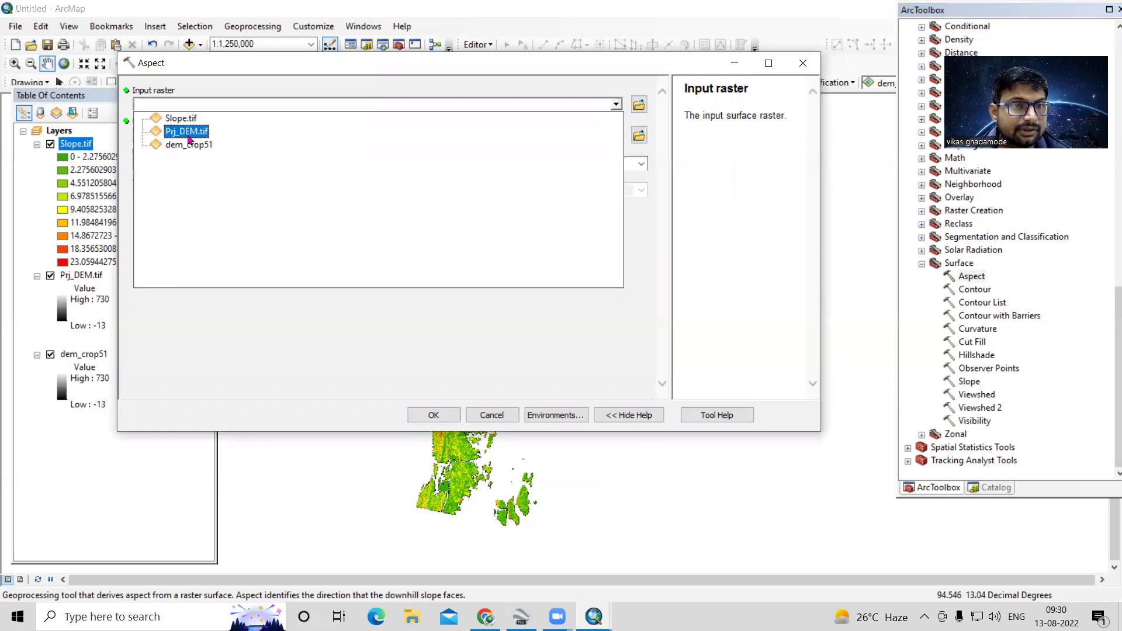
left_click(503, 134)
left_click(639, 135)
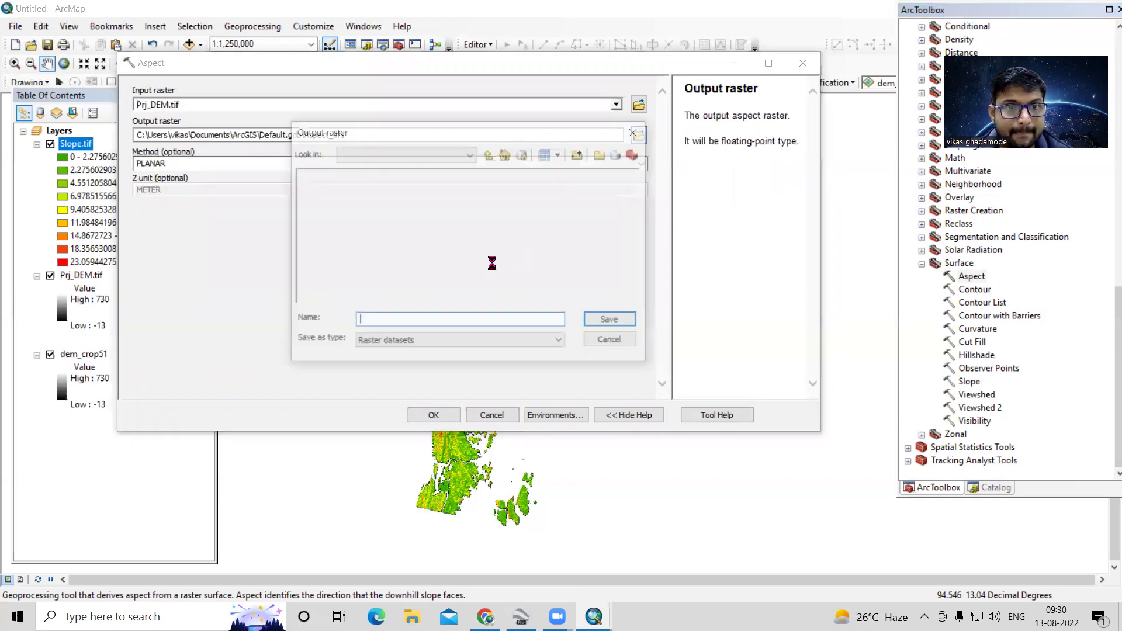
type("Aspect")
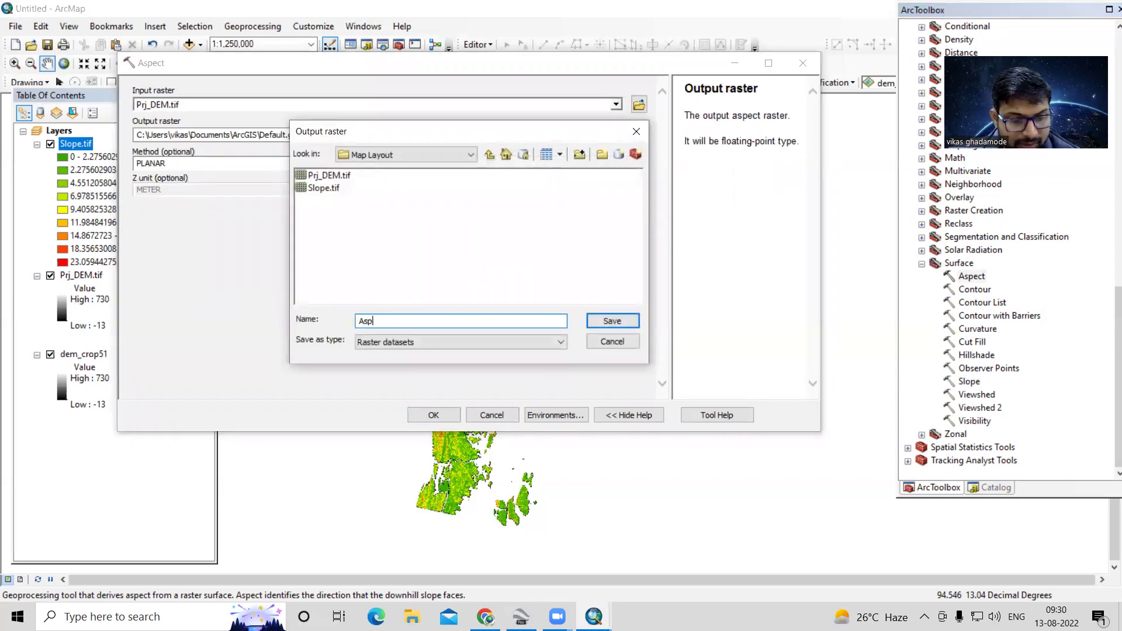
left_click(609, 322)
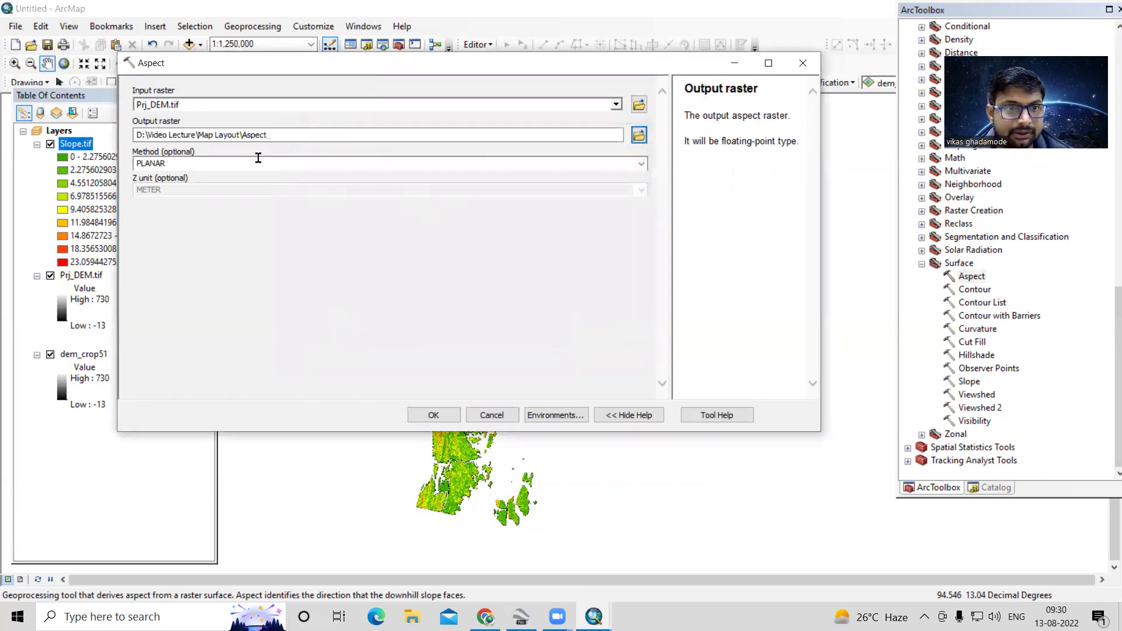
left_click(281, 135)
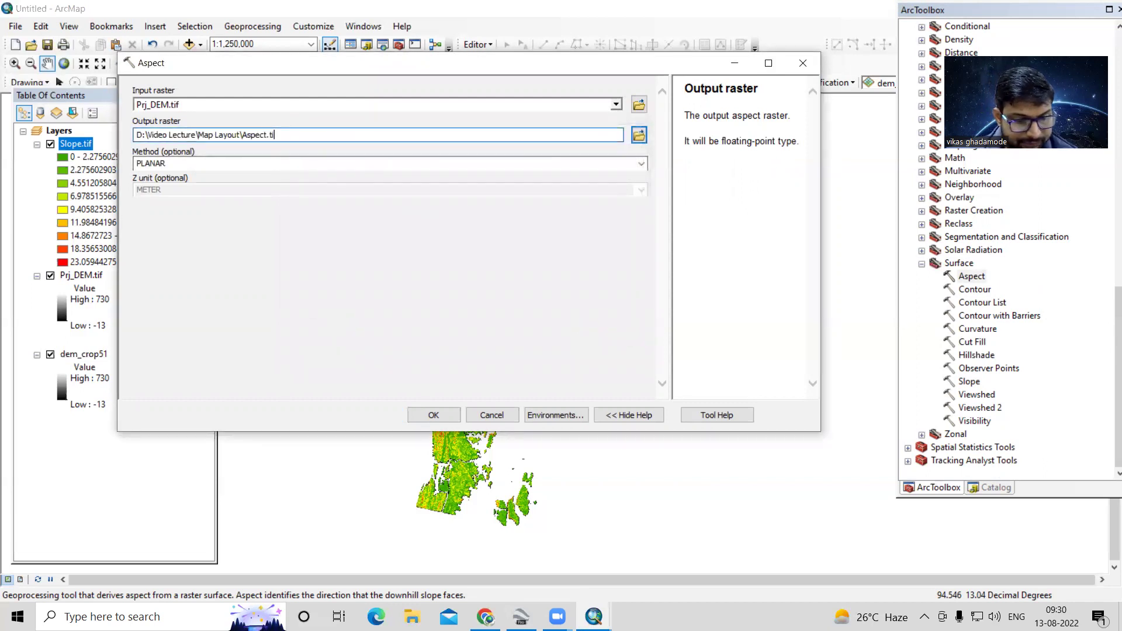
left_click(416, 416)
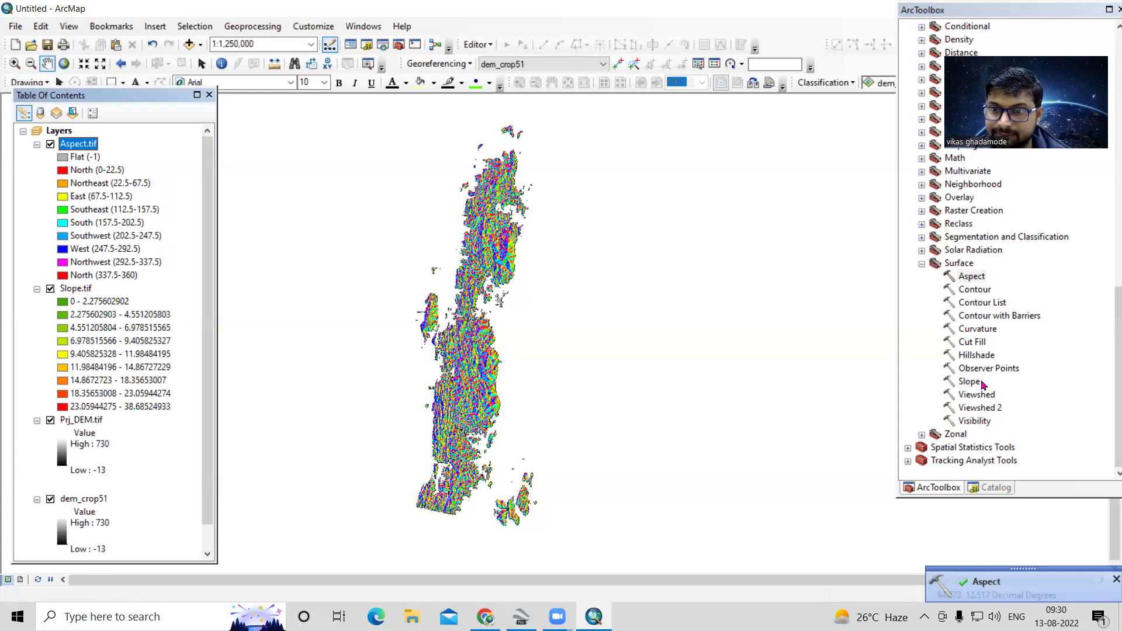
- Create a hillshade from Prj_DEM.tif with the Hillshade tool, saving it as Hillshed.tif in the Map Layout folder
double_click(977, 355)
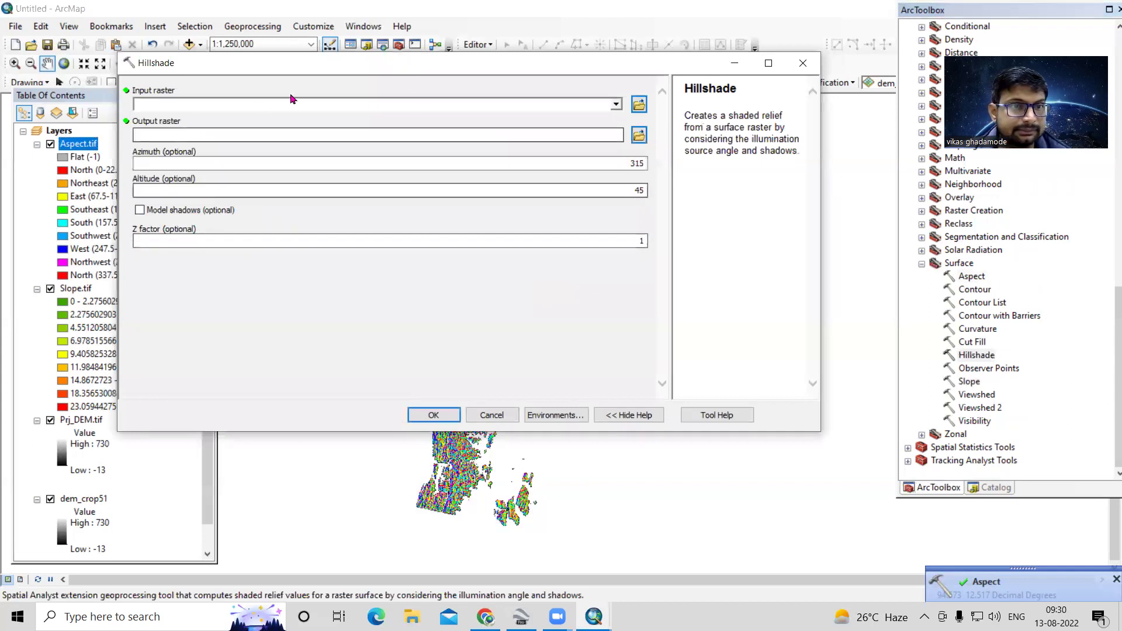
left_click(610, 104)
left_click(616, 104)
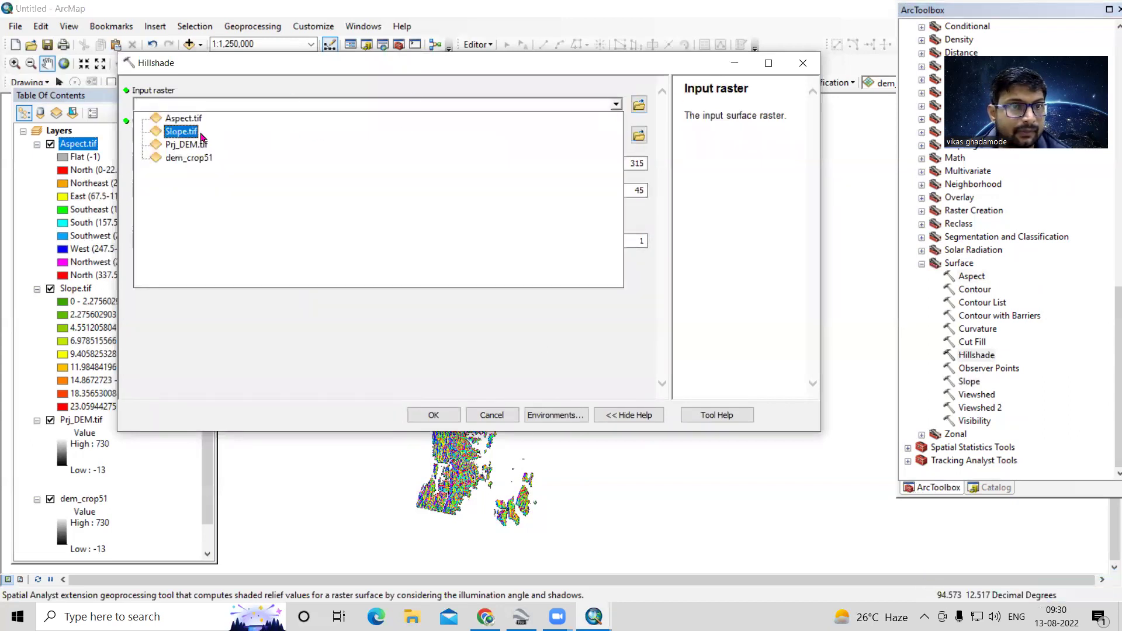
left_click(186, 144)
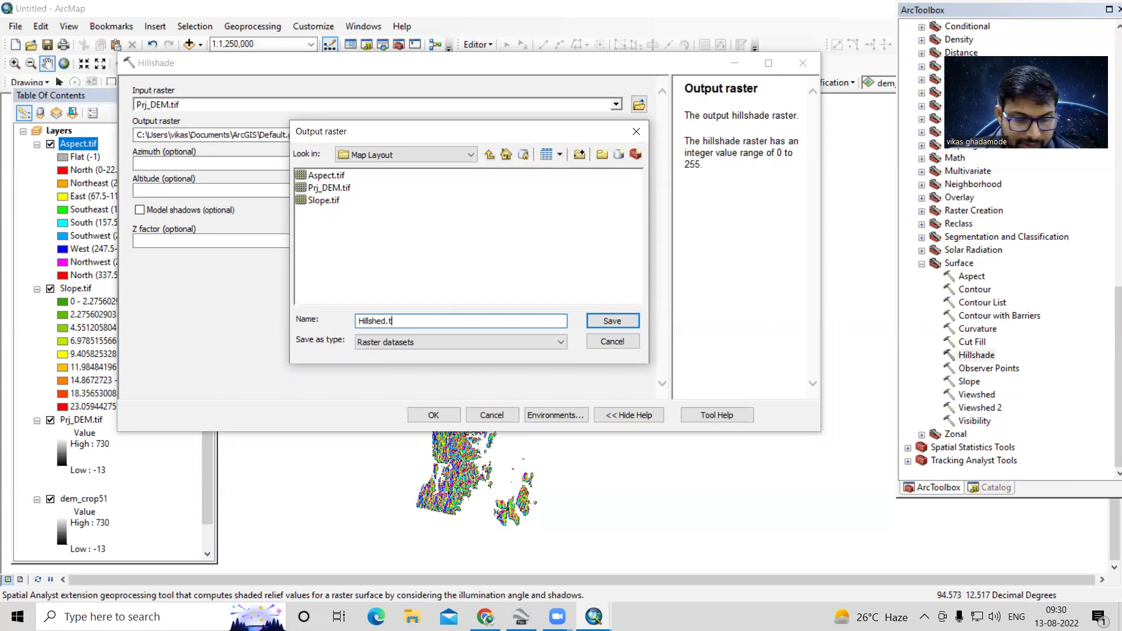
left_click(611, 321)
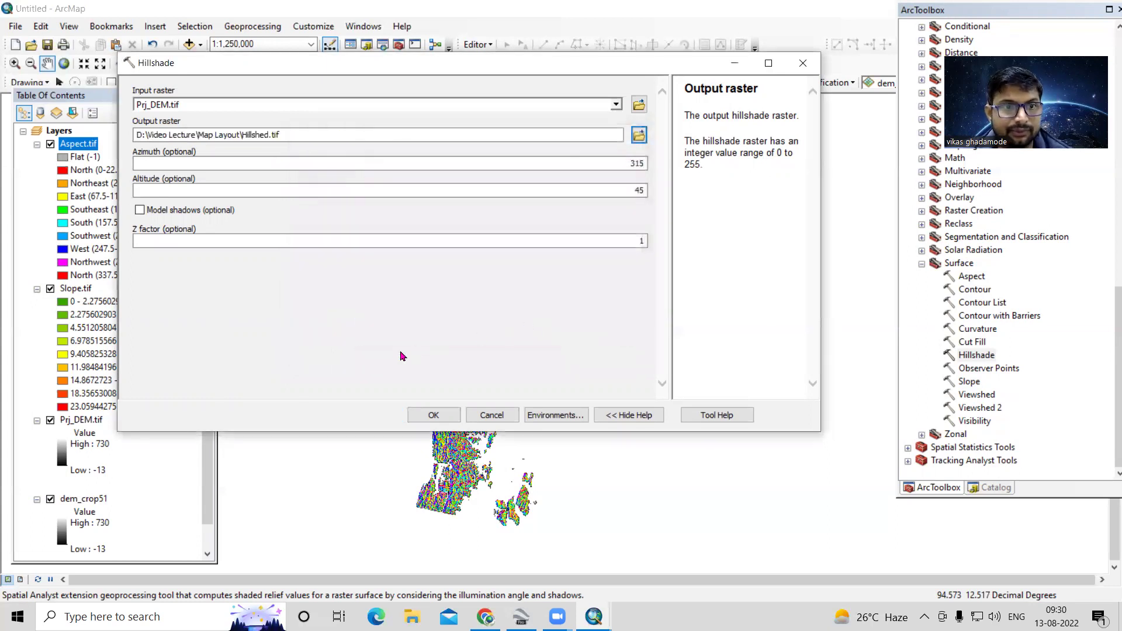
left_click(632, 242)
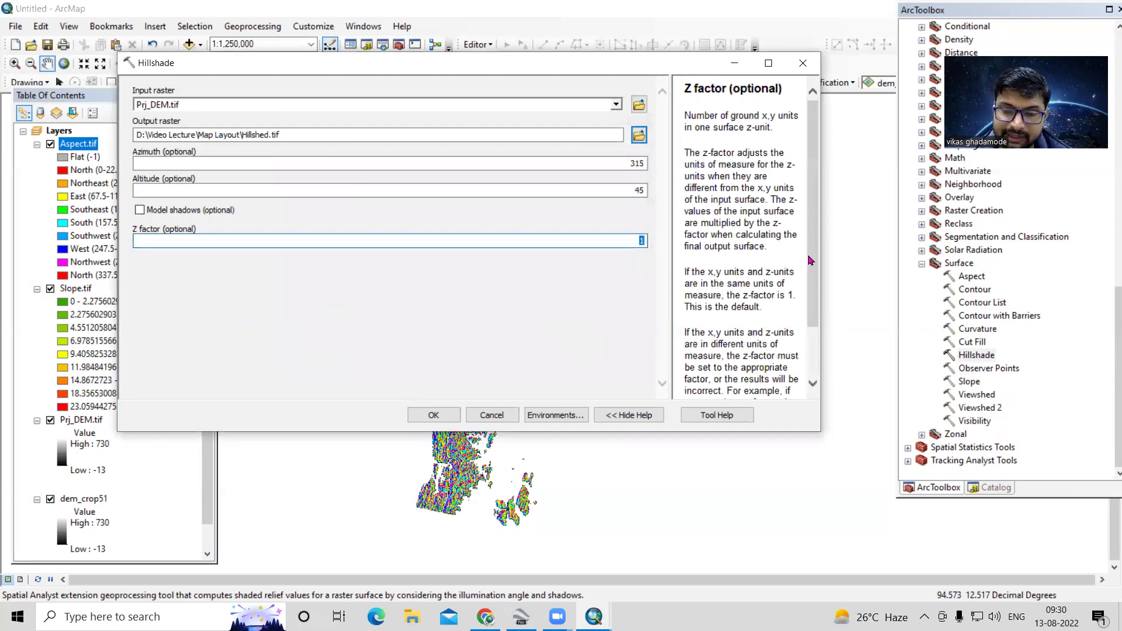
left_click(433, 415)
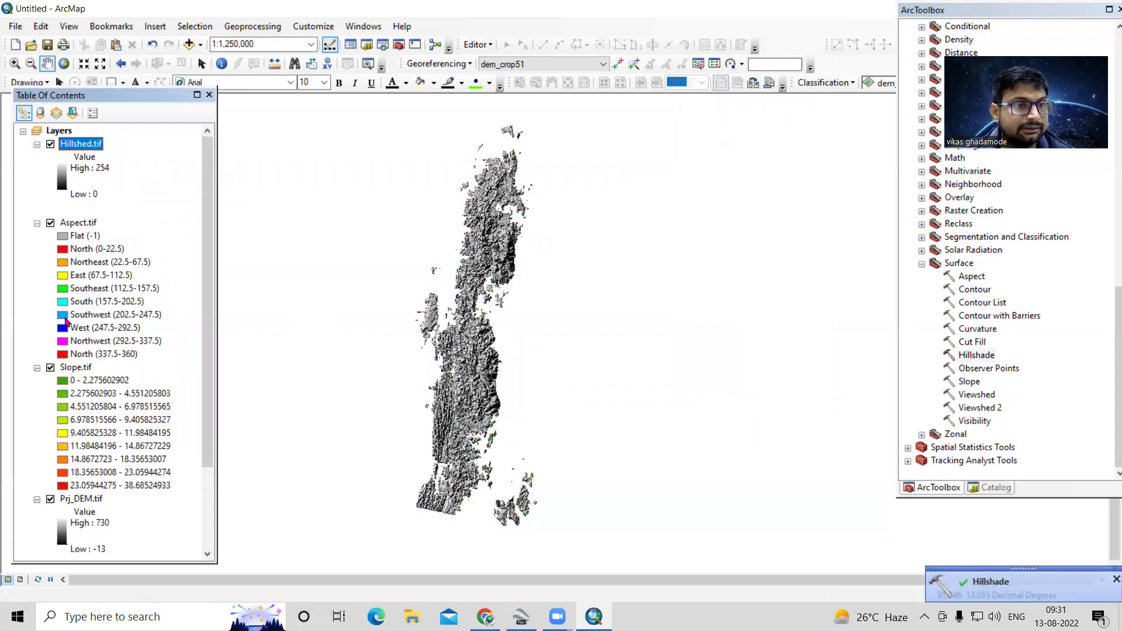
- Set the display transparency of the Hillshed.tif layer to 70%
right_click(83, 149)
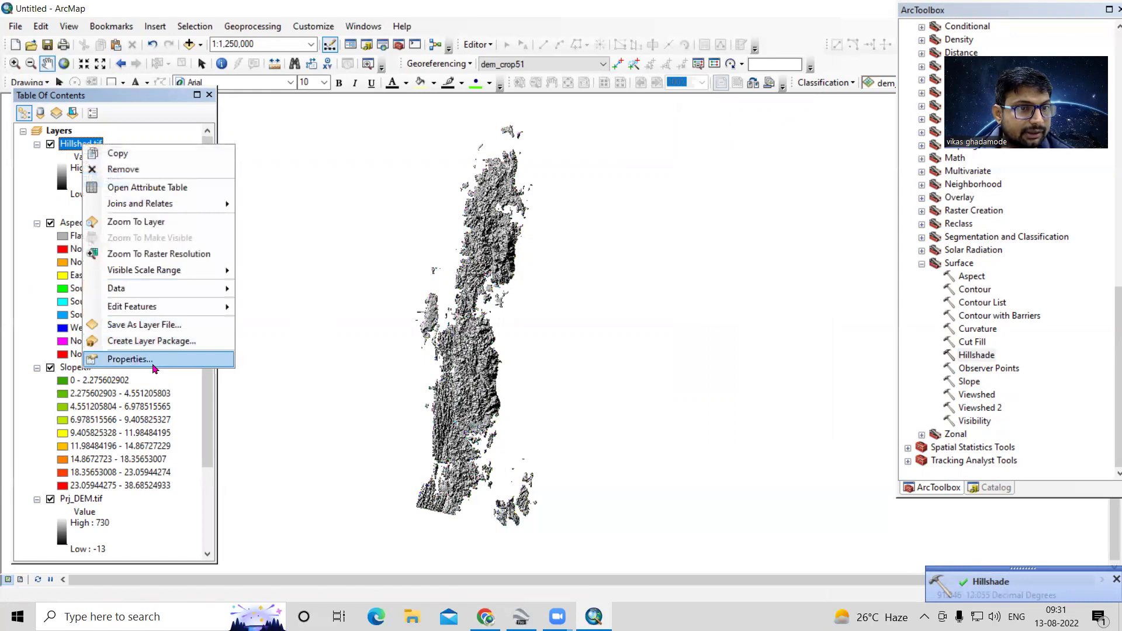
left_click(155, 358)
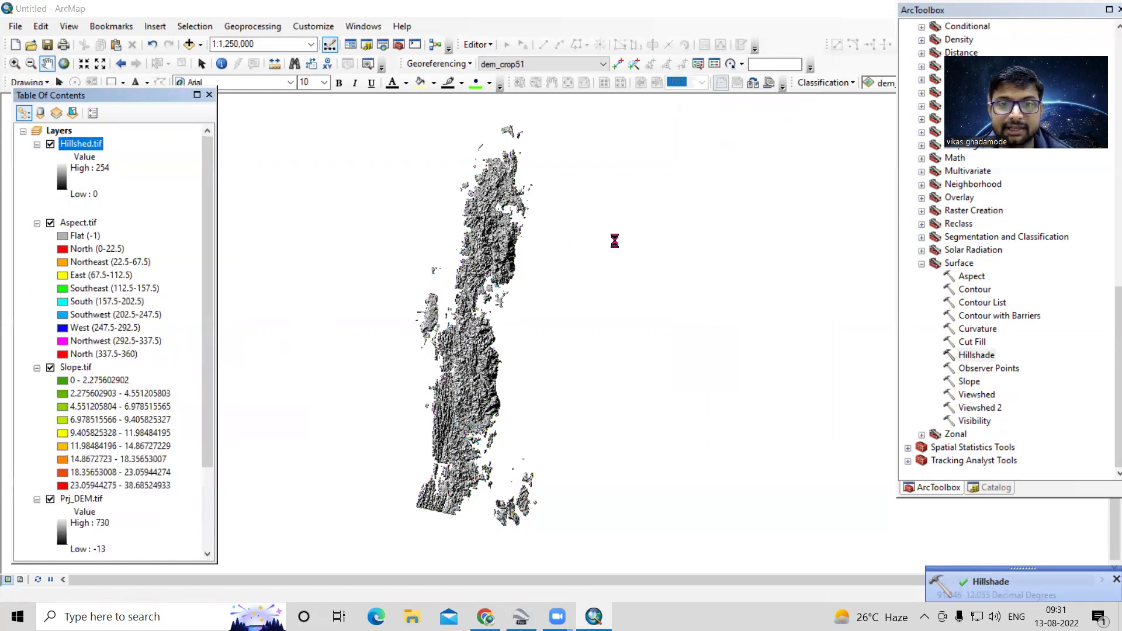
left_click(533, 140)
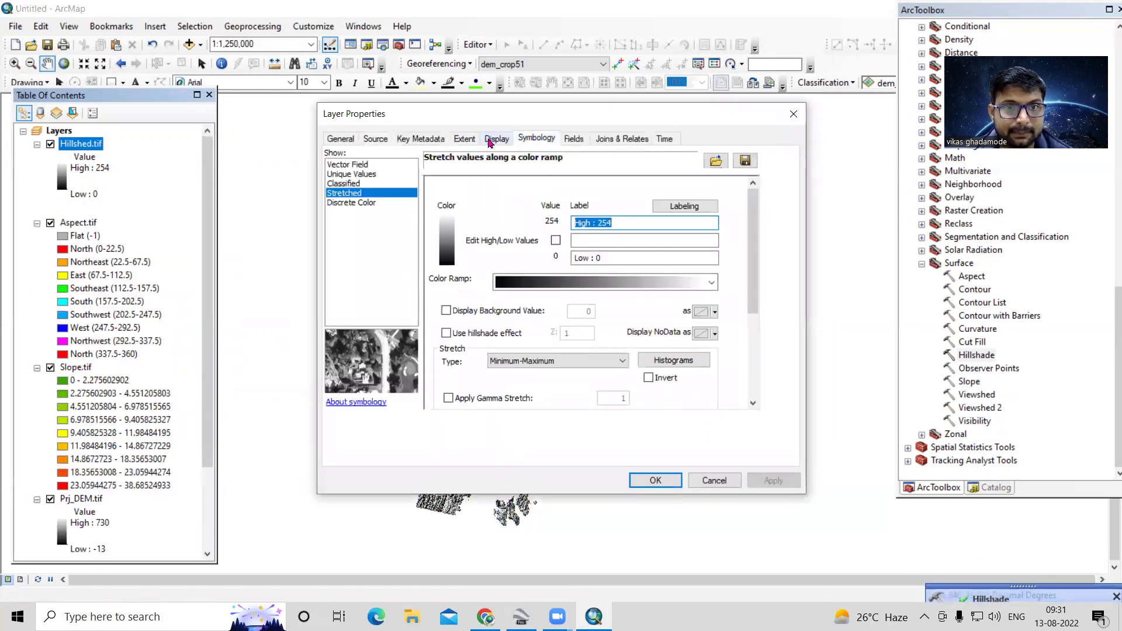
left_click(491, 141)
left_click(456, 142)
left_click(506, 140)
left_click(541, 139)
left_click(492, 140)
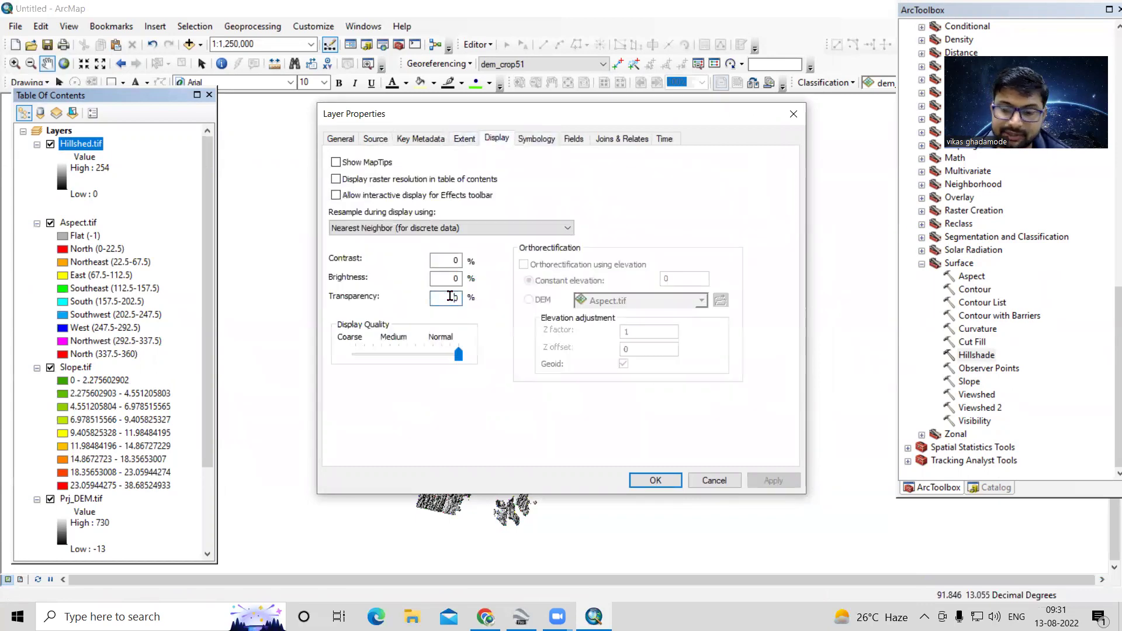
left_click(774, 480)
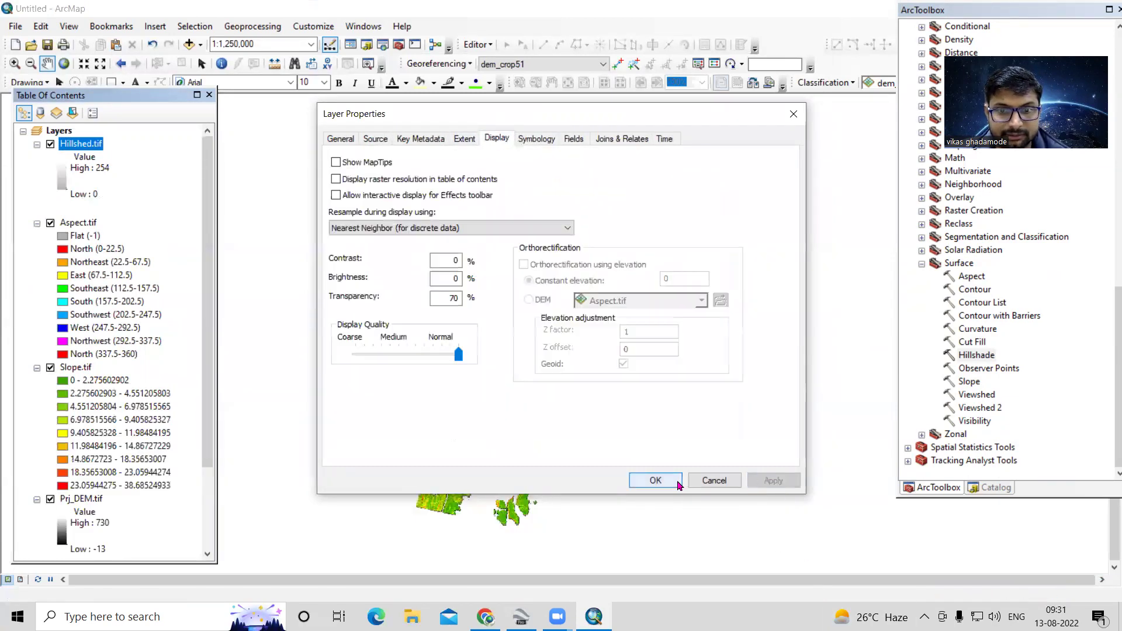
left_click(656, 481)
- Turn off the visibility of the Aspect.tif and dem_crop51 layers
left_click(49, 229)
left_click(49, 224)
scroll(69, 236, "down", 3)
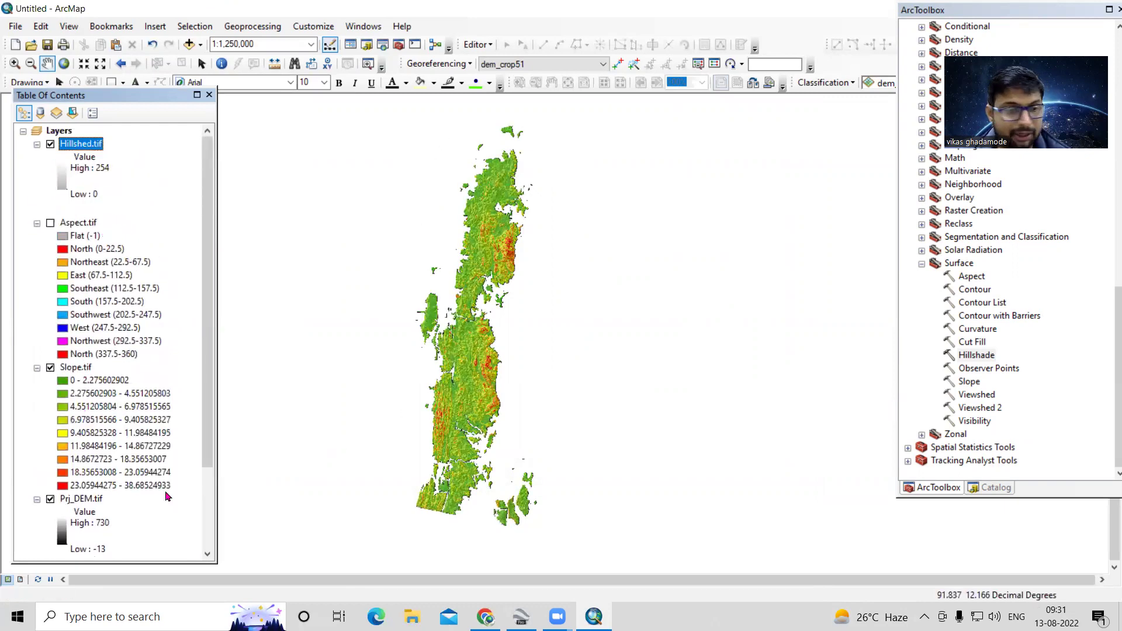
- Symbolize Prj_DEM.tif as Classified with five natural breaks classes and the green-yellow-red color ramp
scroll(77, 463, "down", 3)
right_click(81, 401)
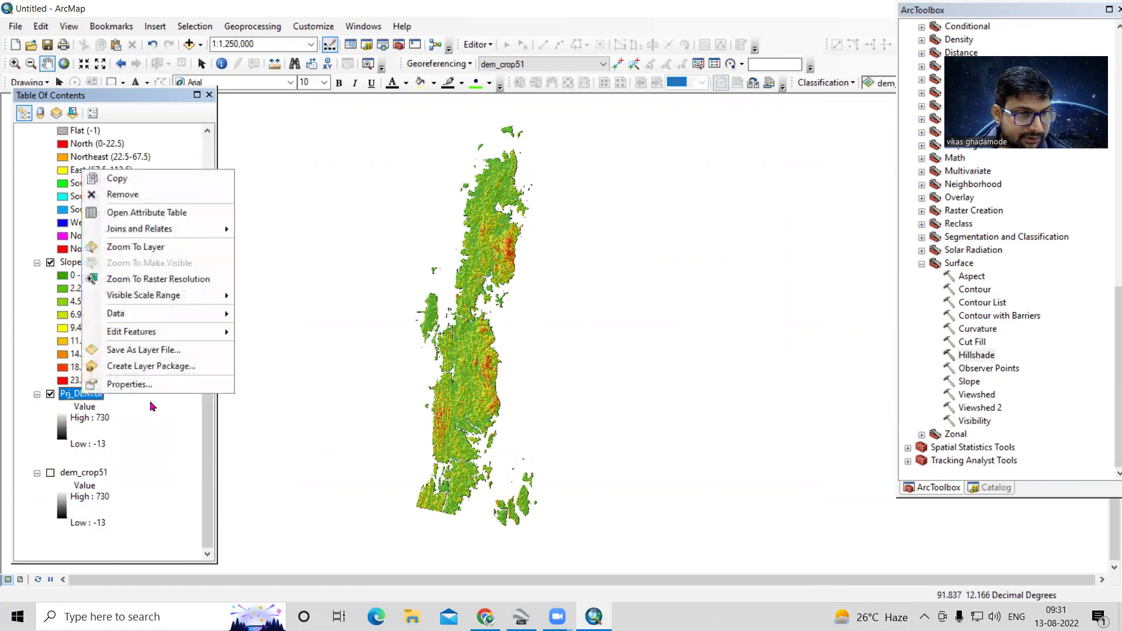
left_click(141, 382)
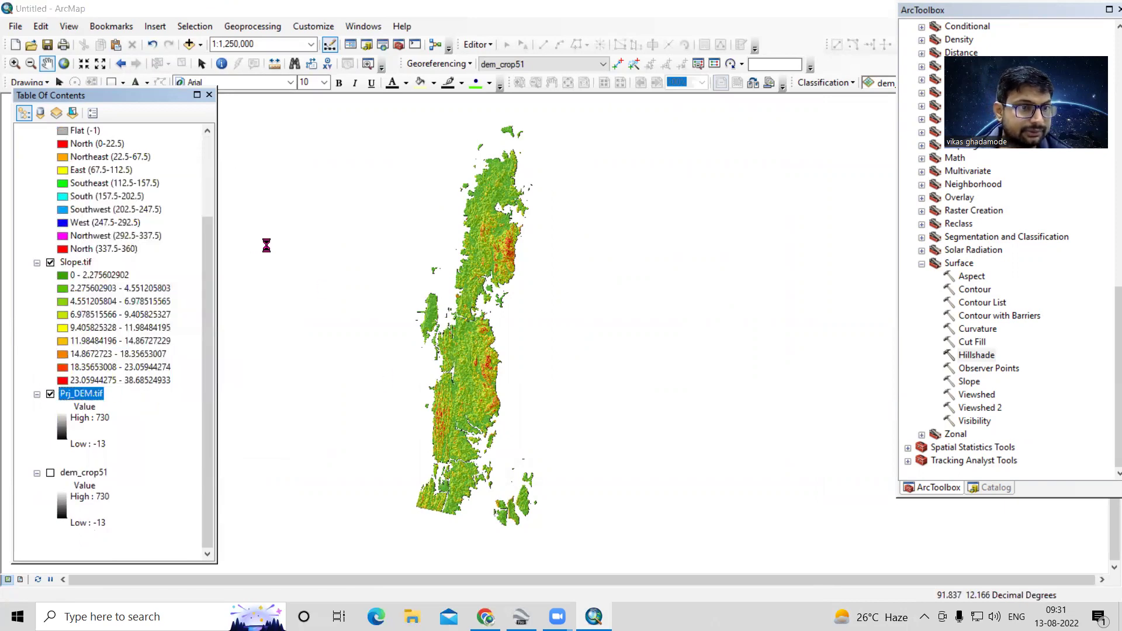
left_click(534, 140)
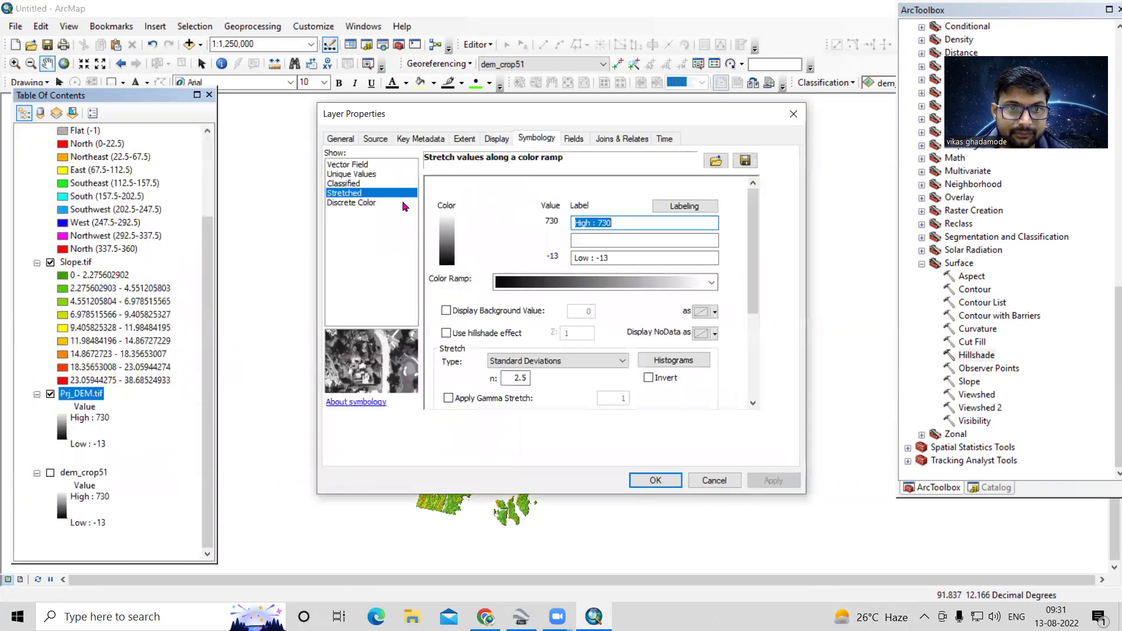
left_click(346, 183)
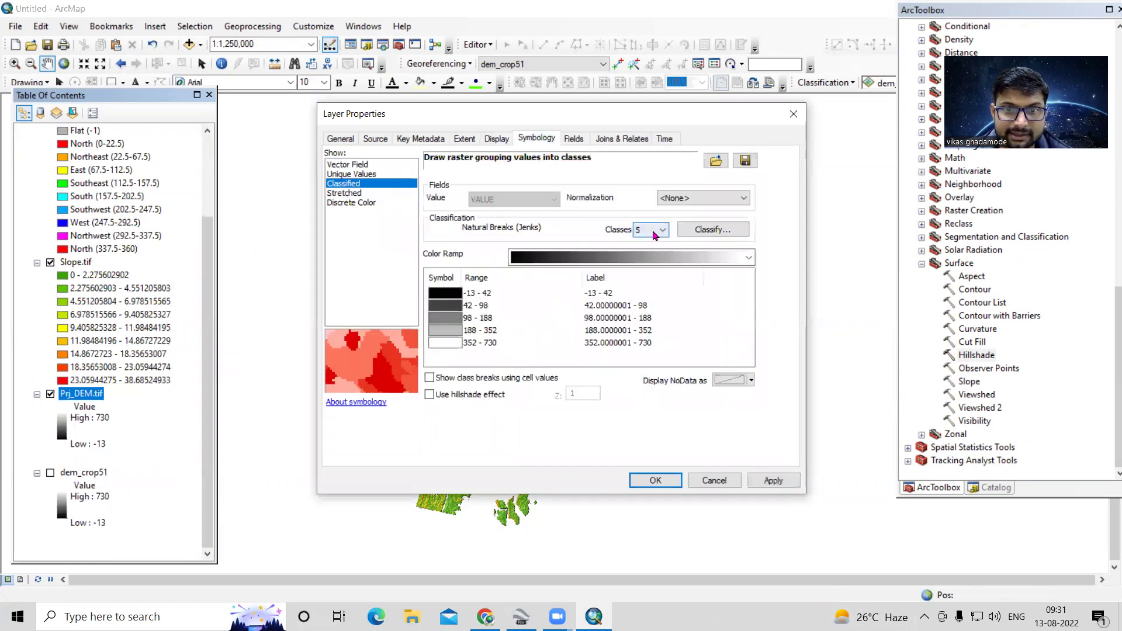
left_click(596, 257)
left_click(604, 387)
left_click(771, 481)
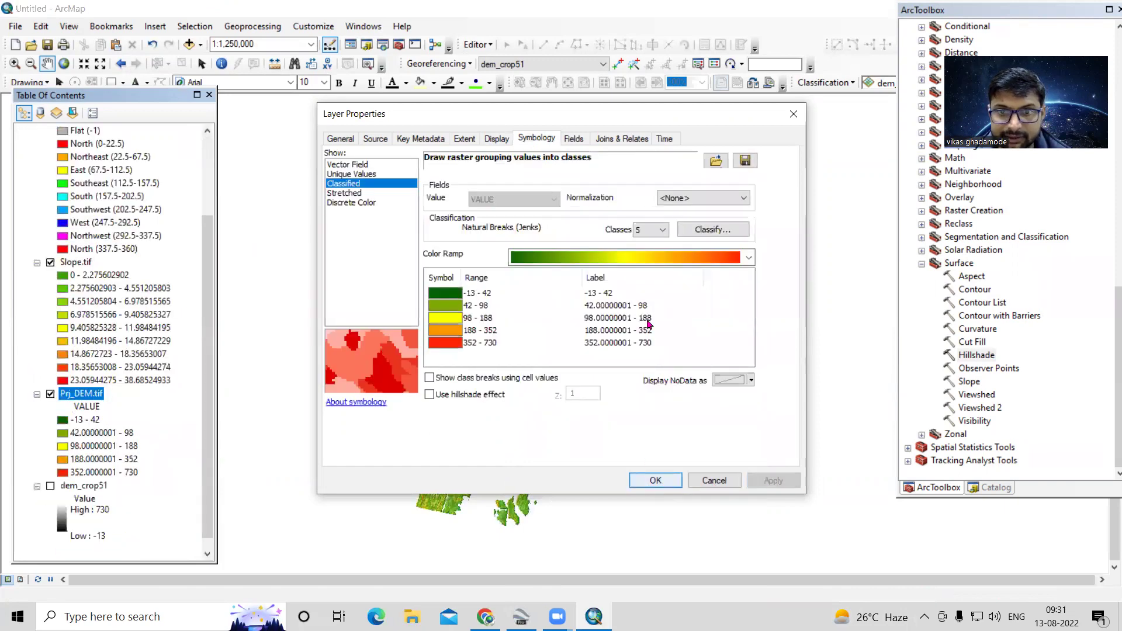
- Format the Prj_DEM.tif class labels as numeric with 3 significant digits and apply the symbology
right_click(609, 282)
left_click(643, 302)
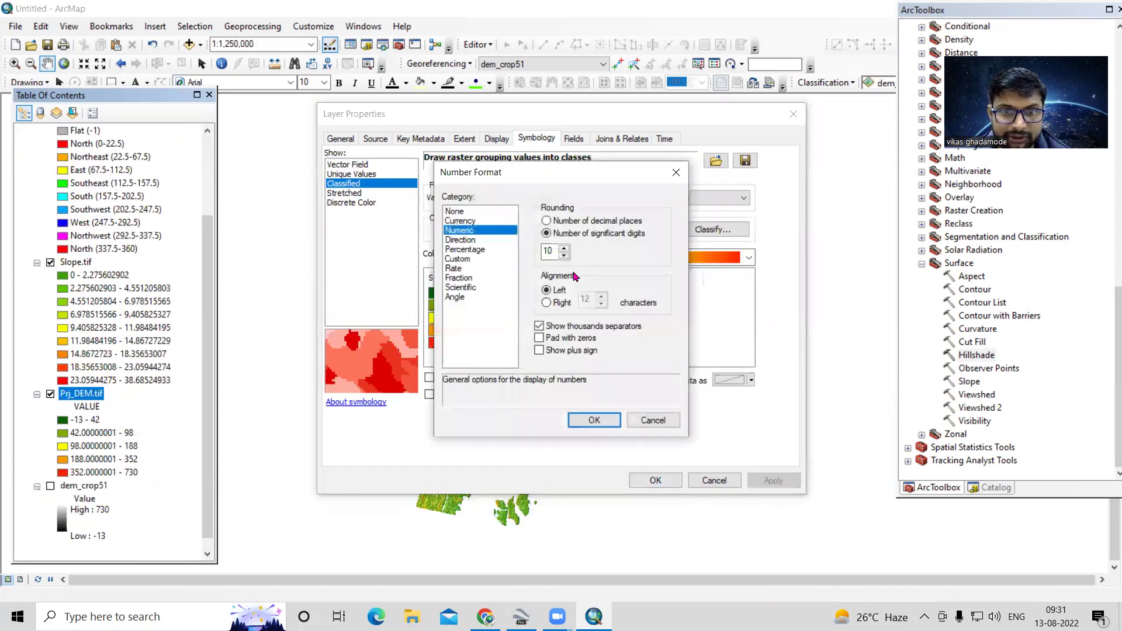
type("3")
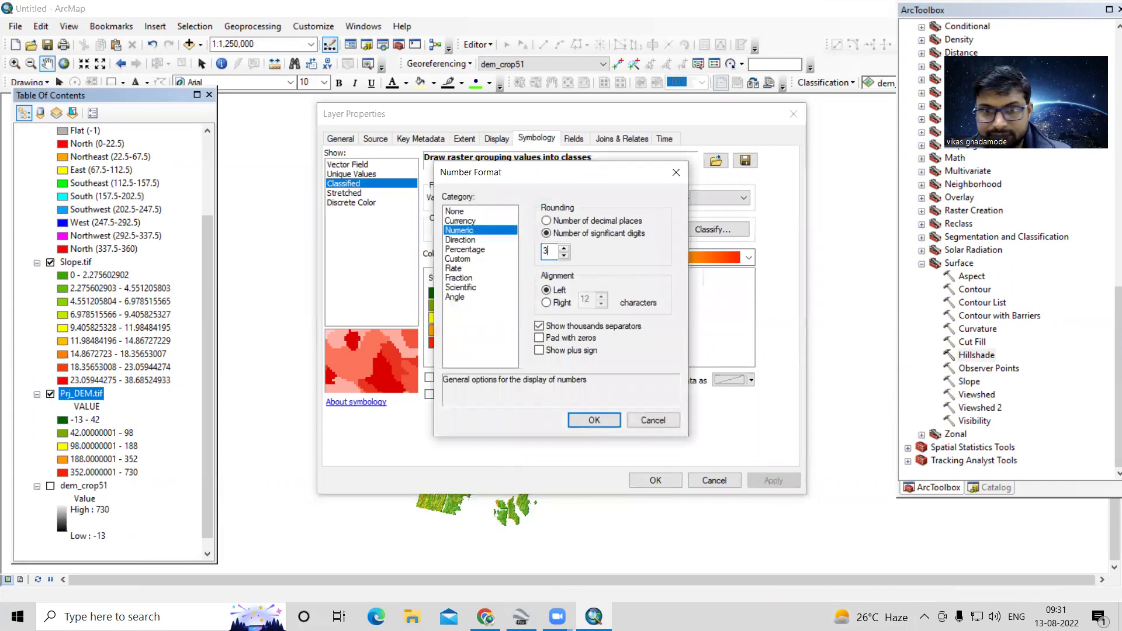
left_click(594, 420)
left_click(773, 481)
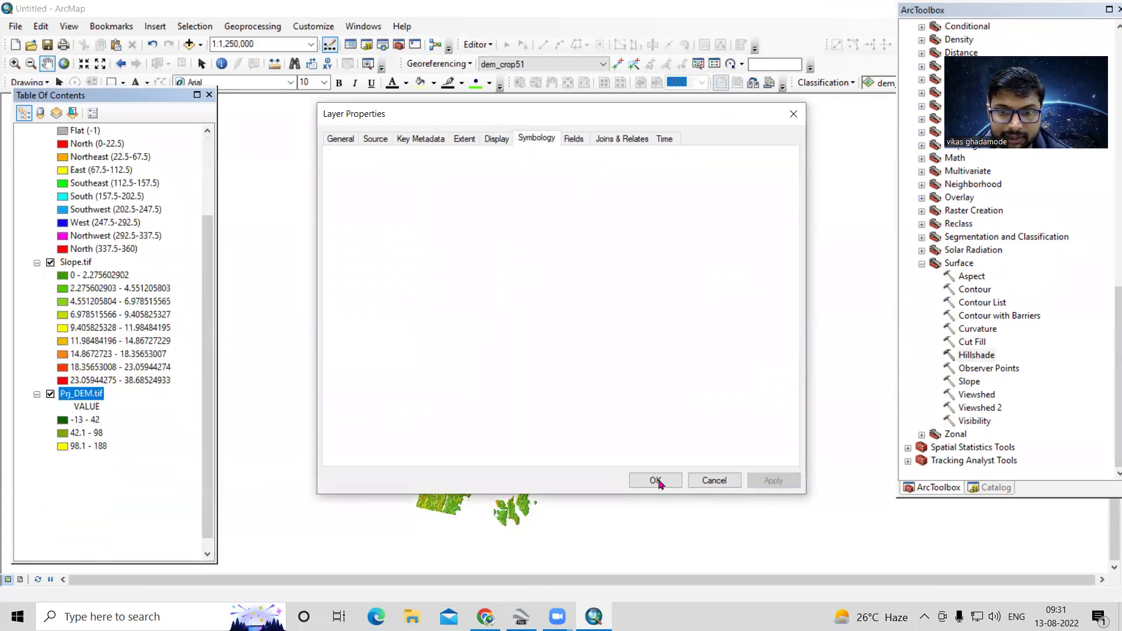
left_click(654, 480)
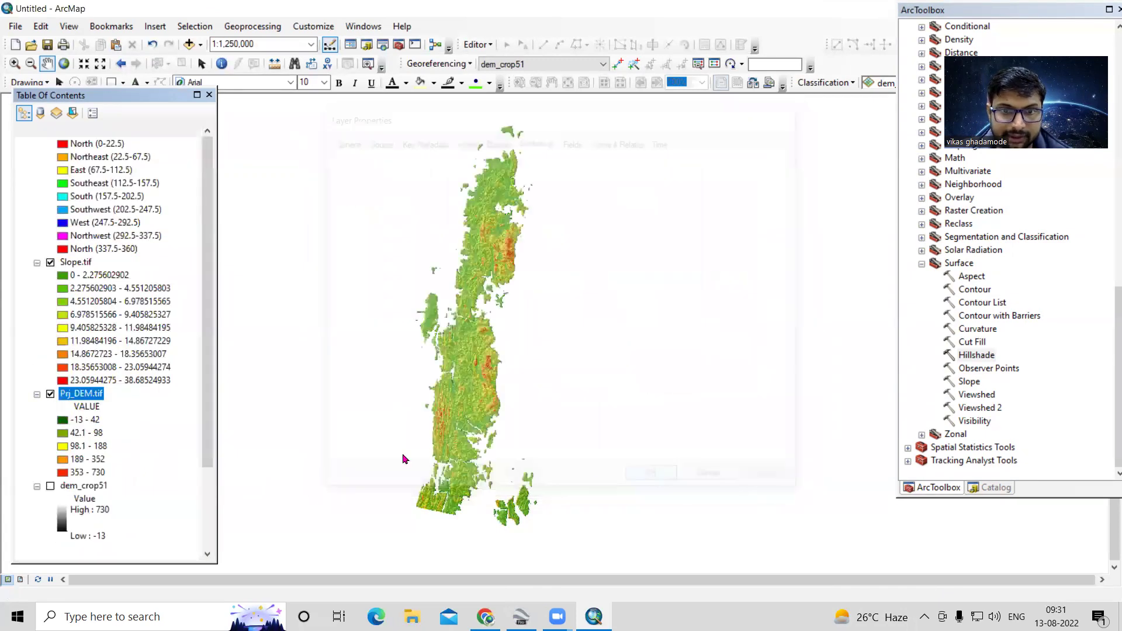
- Switch the map display from data view to layout view
left_click(20, 580)
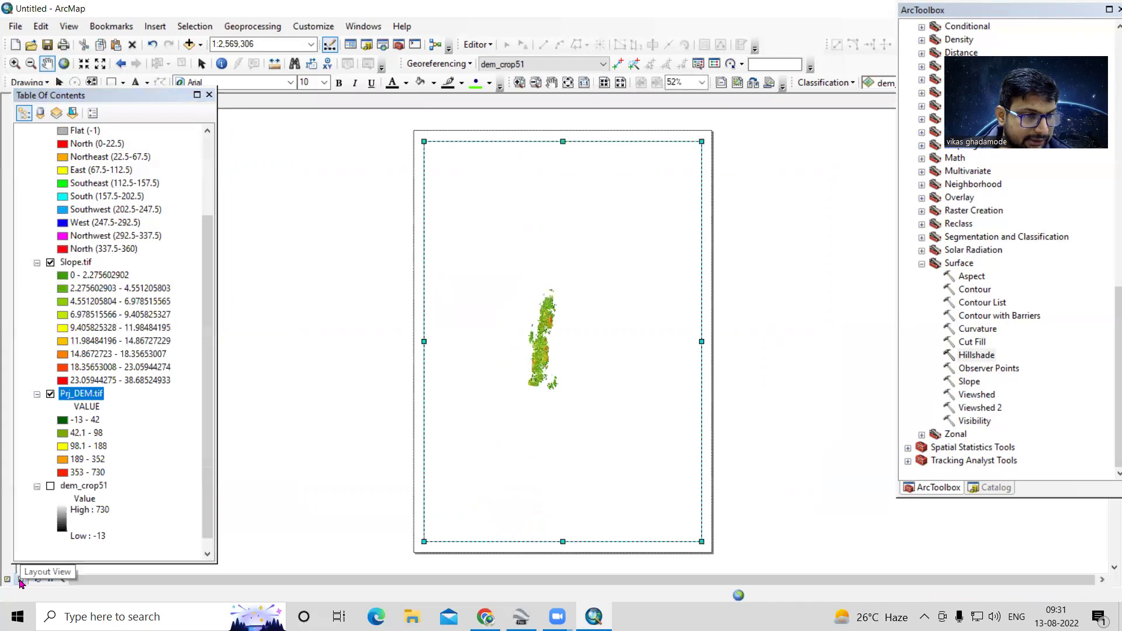
left_click(7, 579)
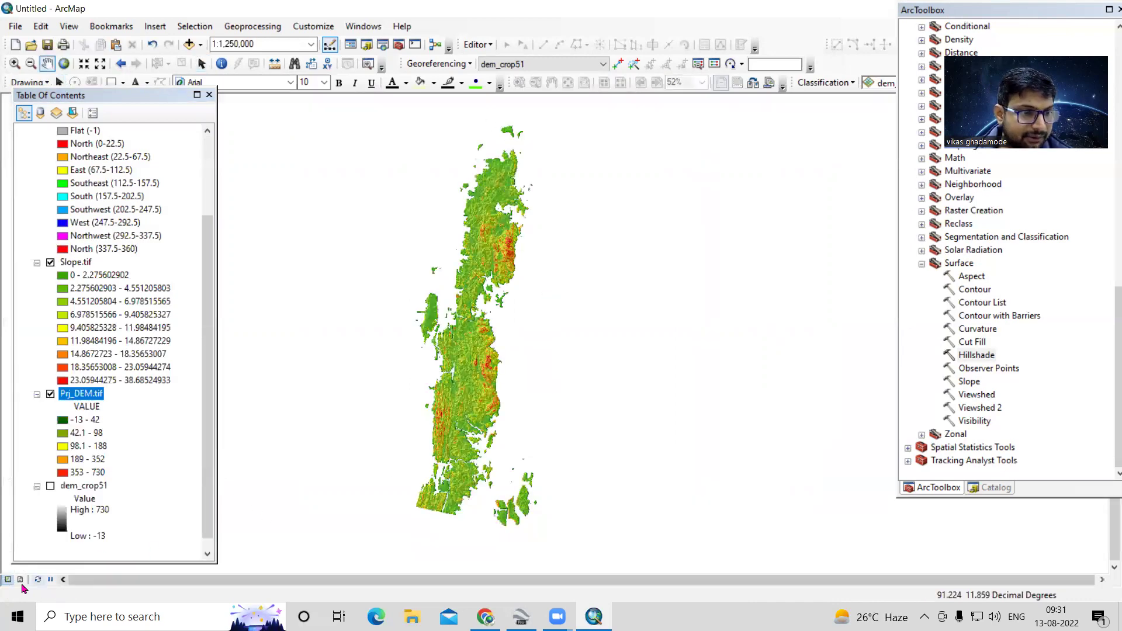
left_click(21, 580)
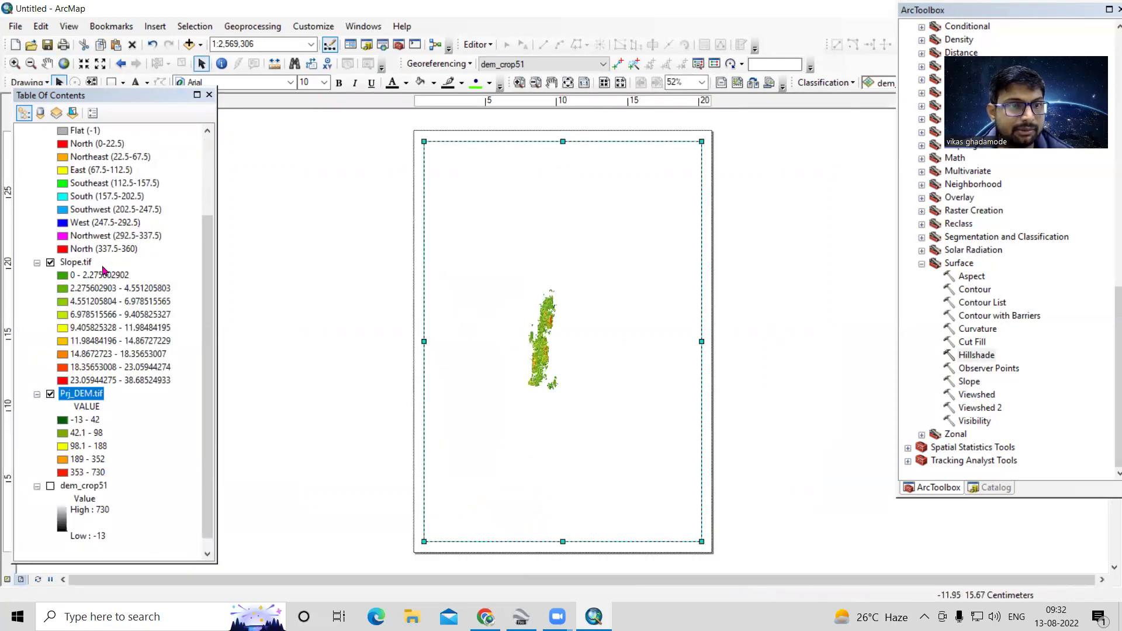
scroll(103, 280, "up", 3)
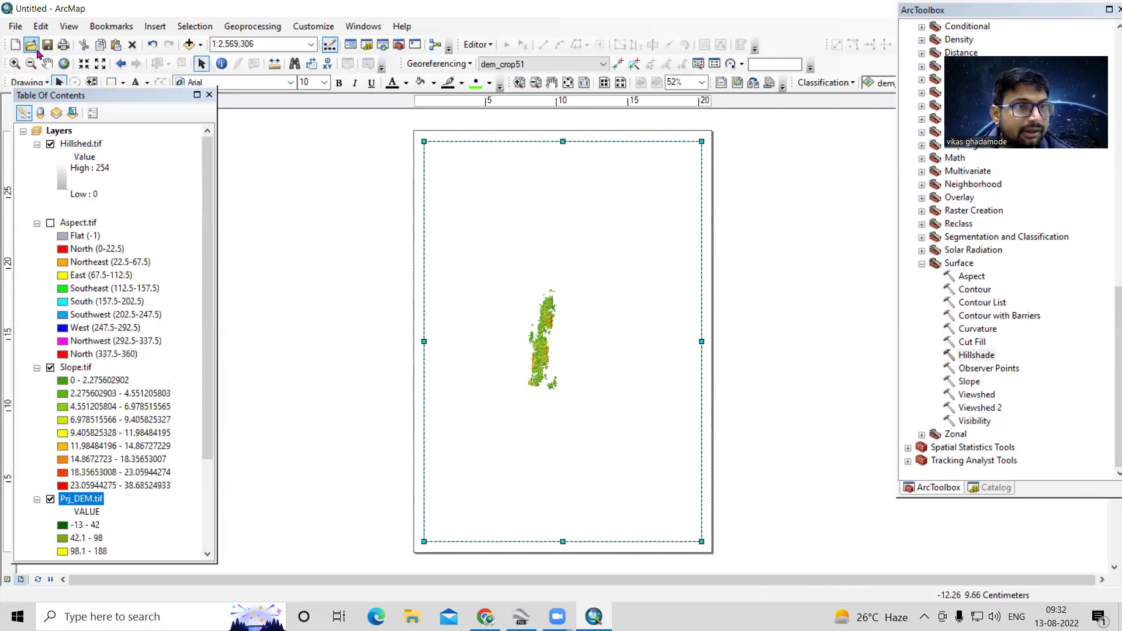
- Set the A4 map page orientation to Landscape in the page and print setup
left_click(16, 26)
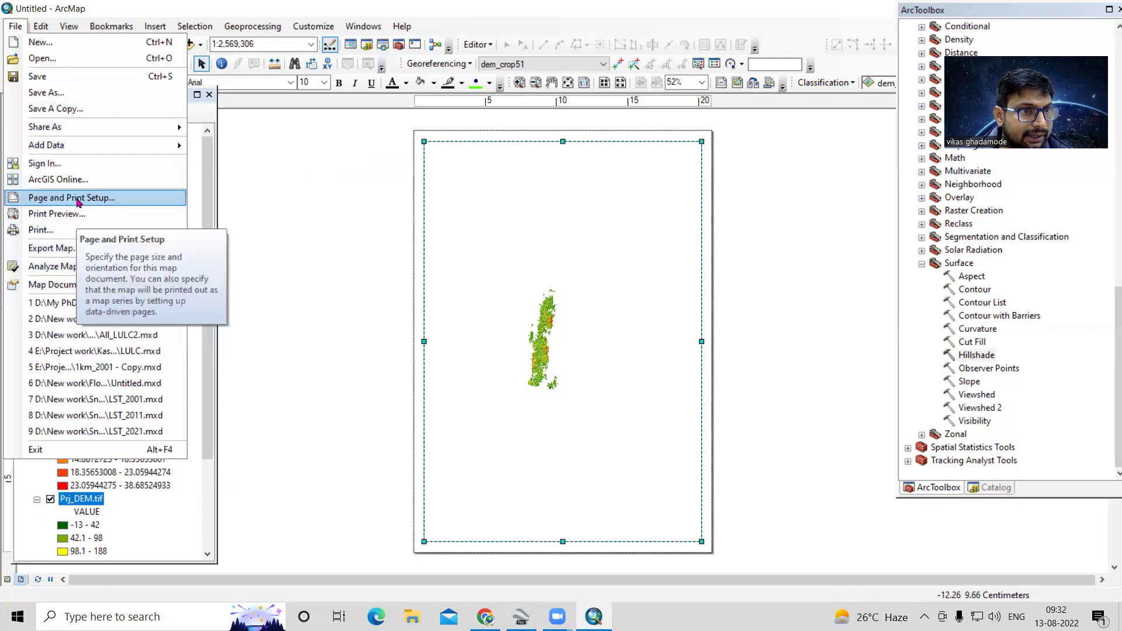
key("Escape")
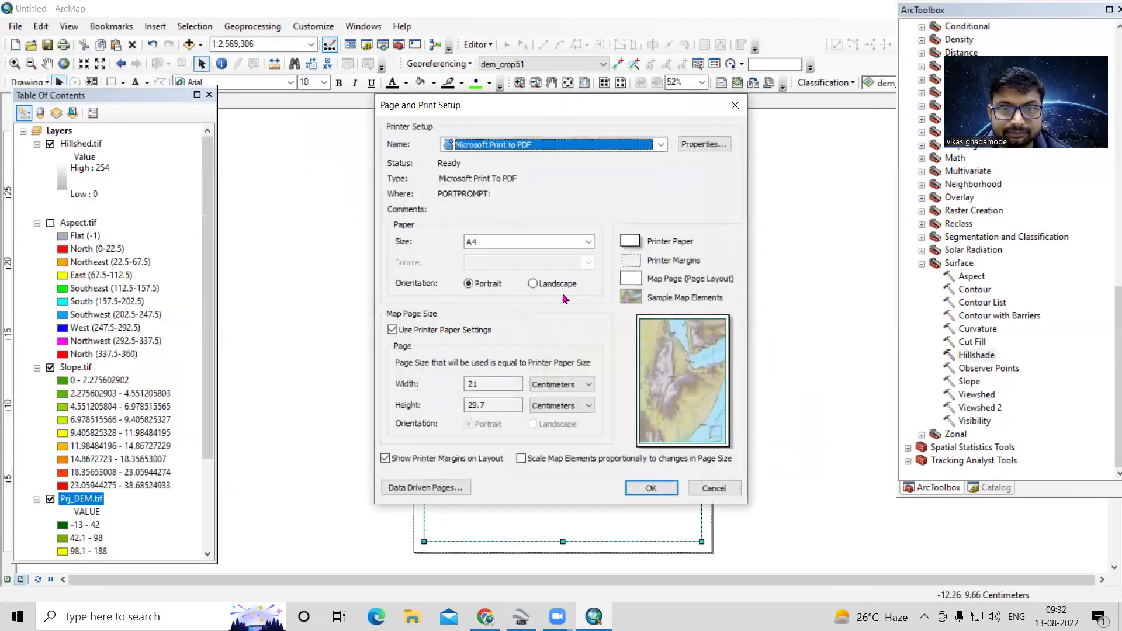
left_click(533, 285)
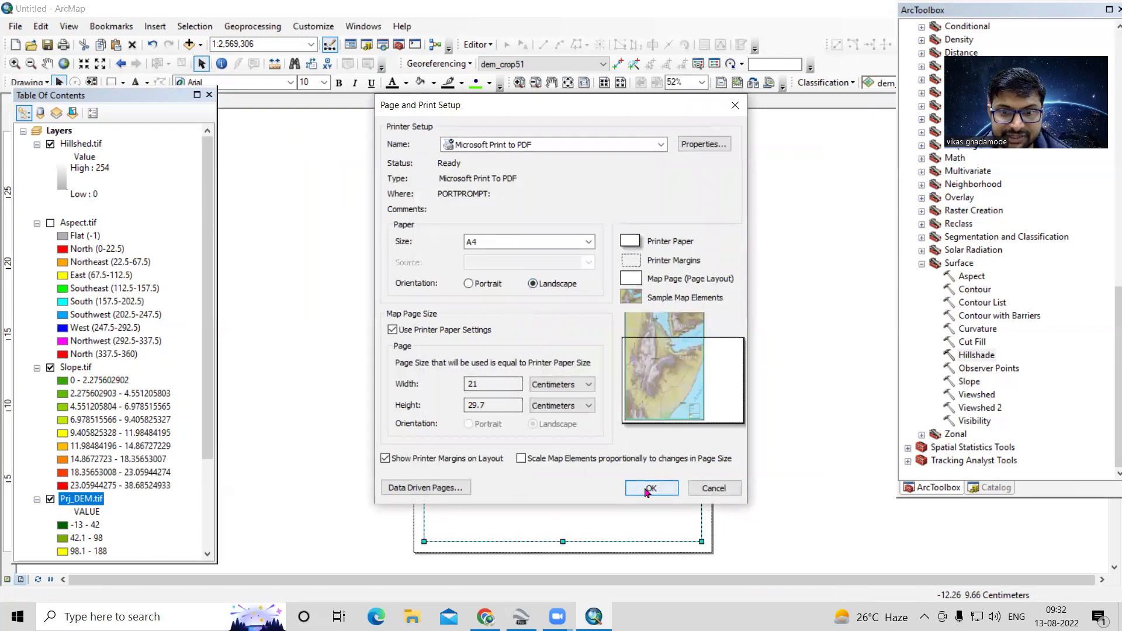
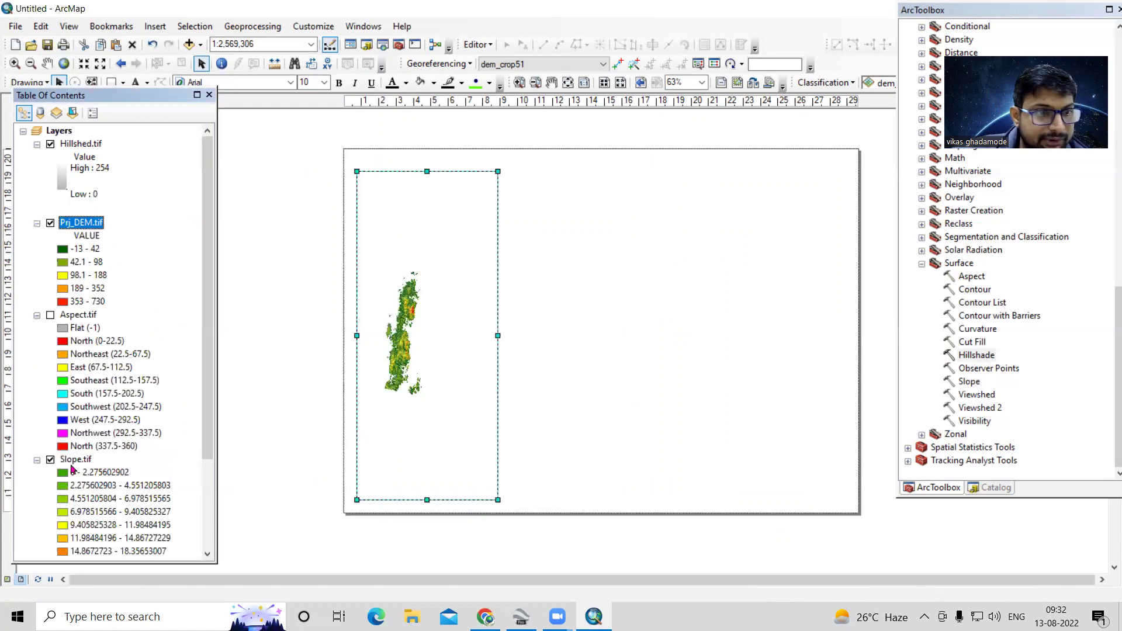
- Turn off the Slope.tif layer and fit the map extent to the Prj_DEM.tif layer
left_click(50, 460)
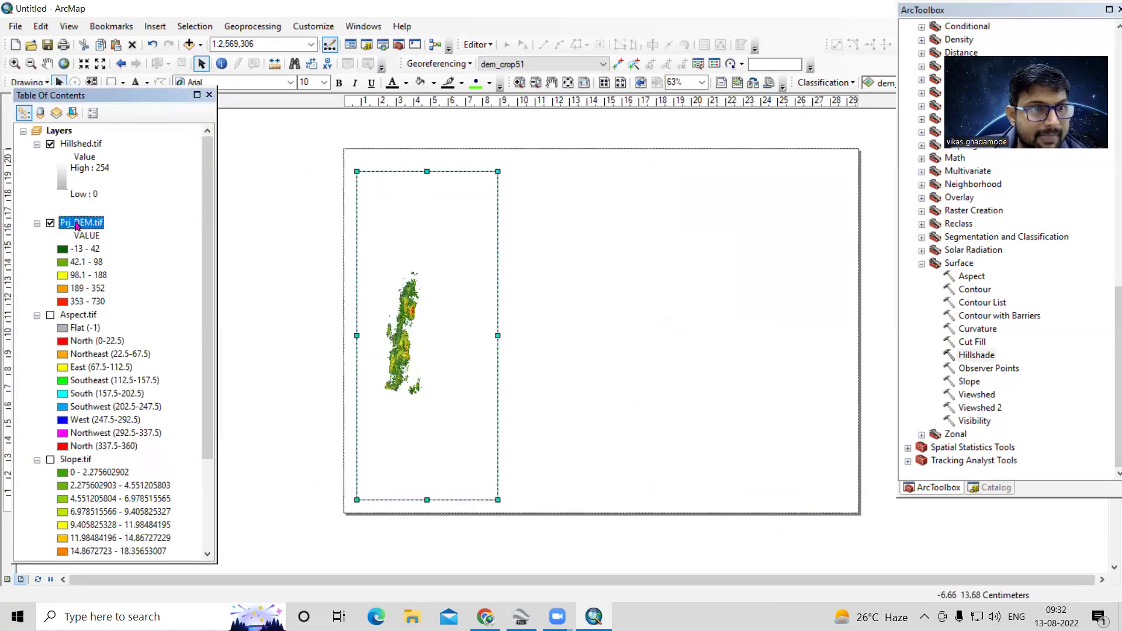
right_click(77, 226)
left_click(131, 299)
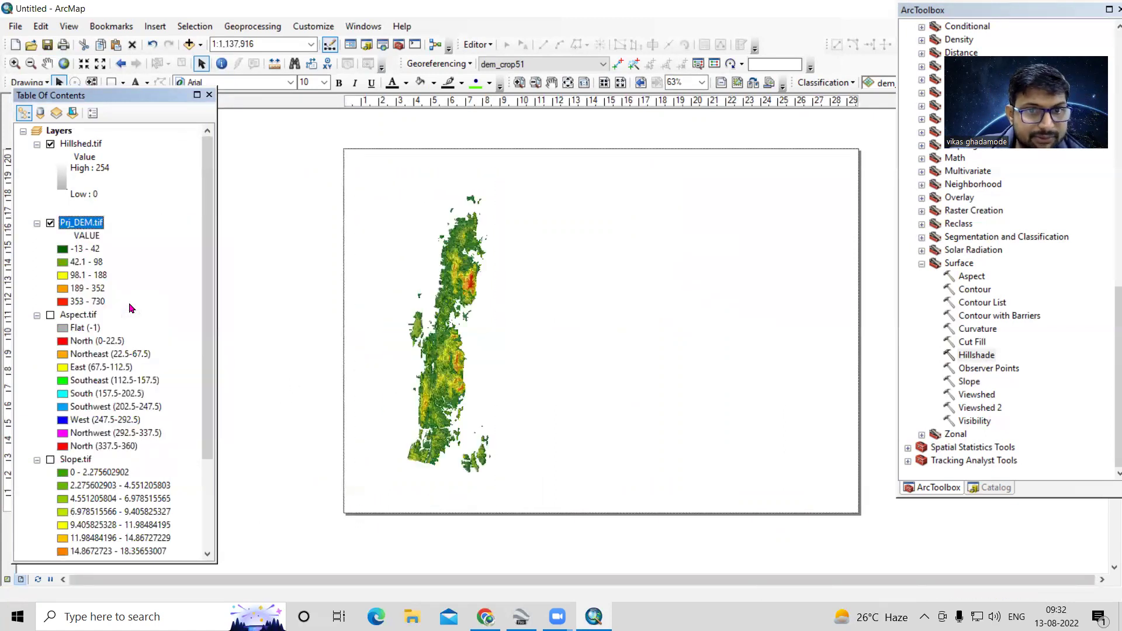
- Shift the DEM toward the center of its data frame and extend the frame slightly at its upper and right edges
left_click(47, 63)
left_click_drag(453, 327, 413, 334)
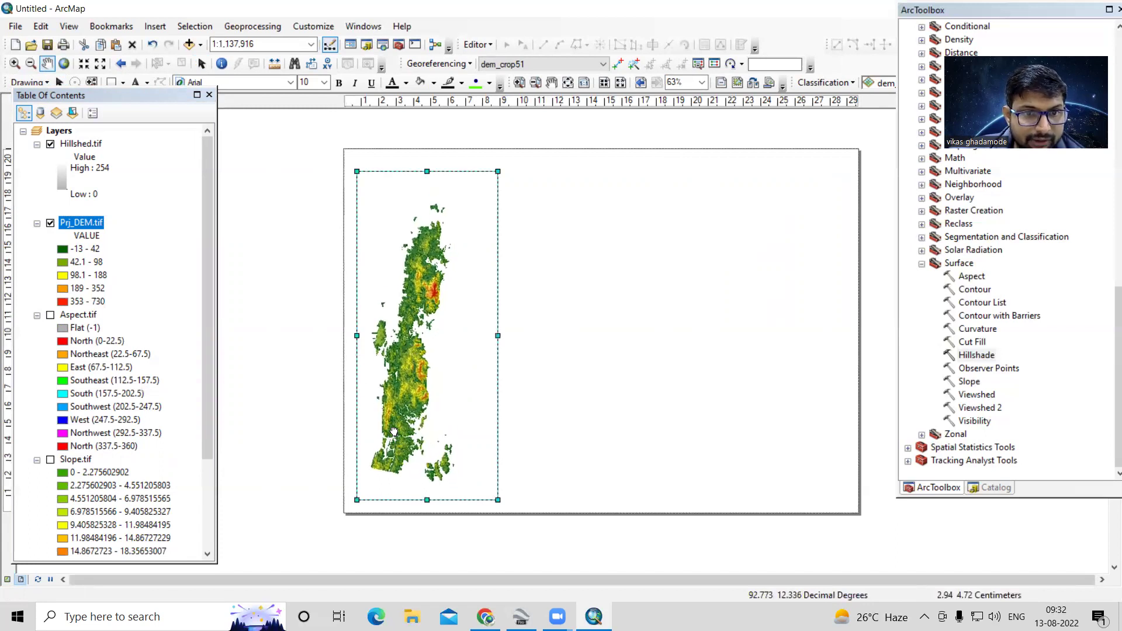
scroll(395, 451, "down", 1)
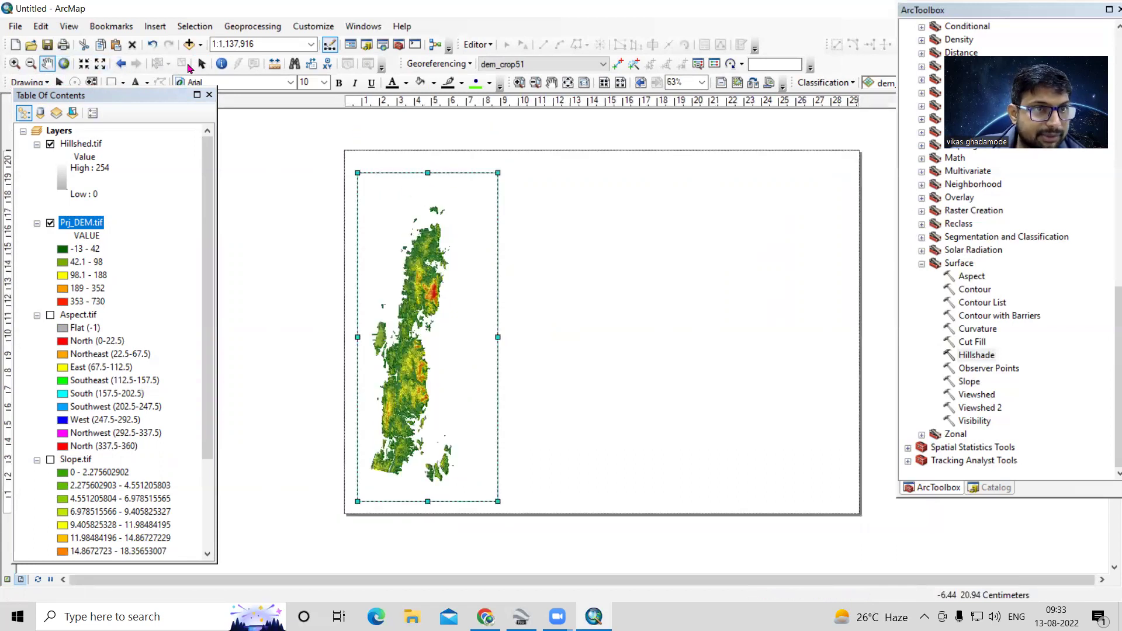
left_click_drag(428, 173, 430, 165)
left_click_drag(498, 332, 502, 333)
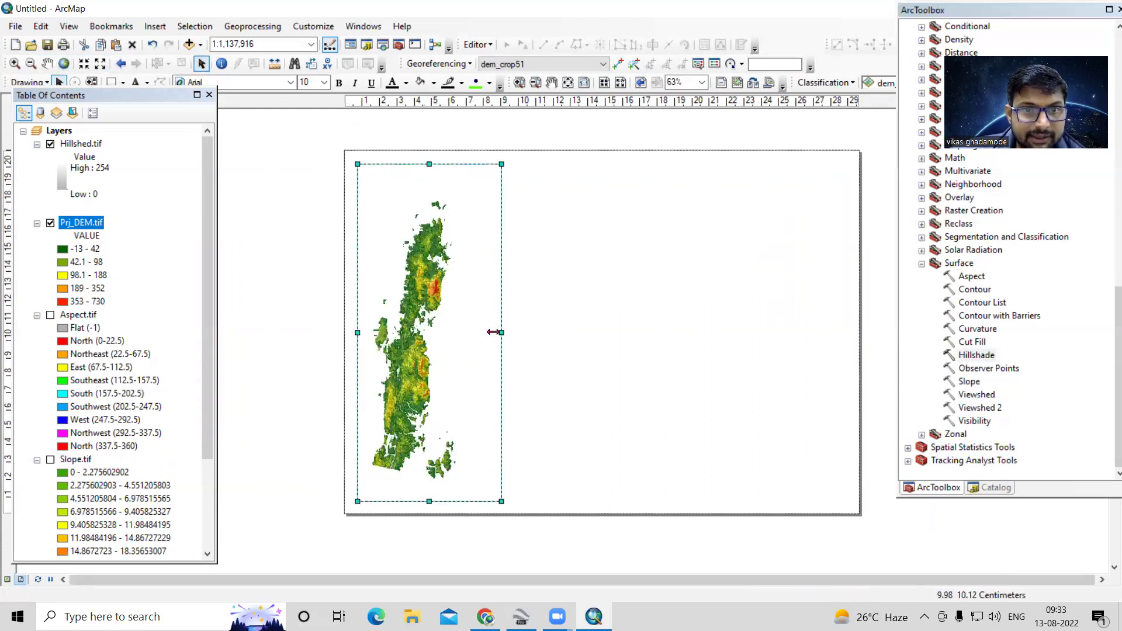
- Insert the map title "Elevation Map" and place it above the DEM at the top of the data frame
left_click(147, 30)
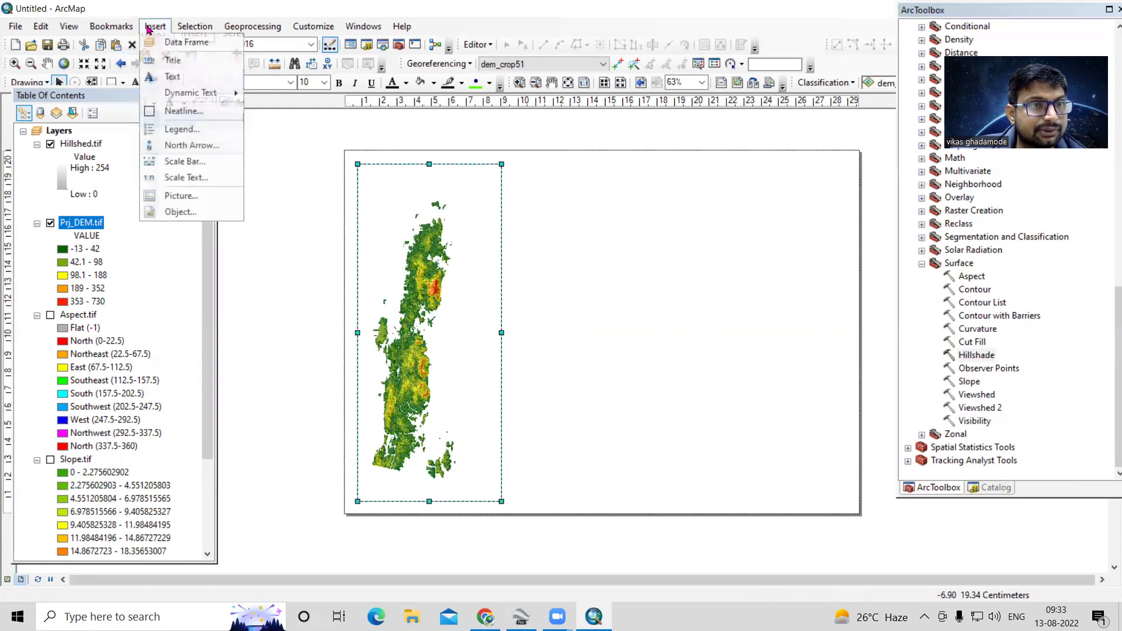
left_click(178, 62)
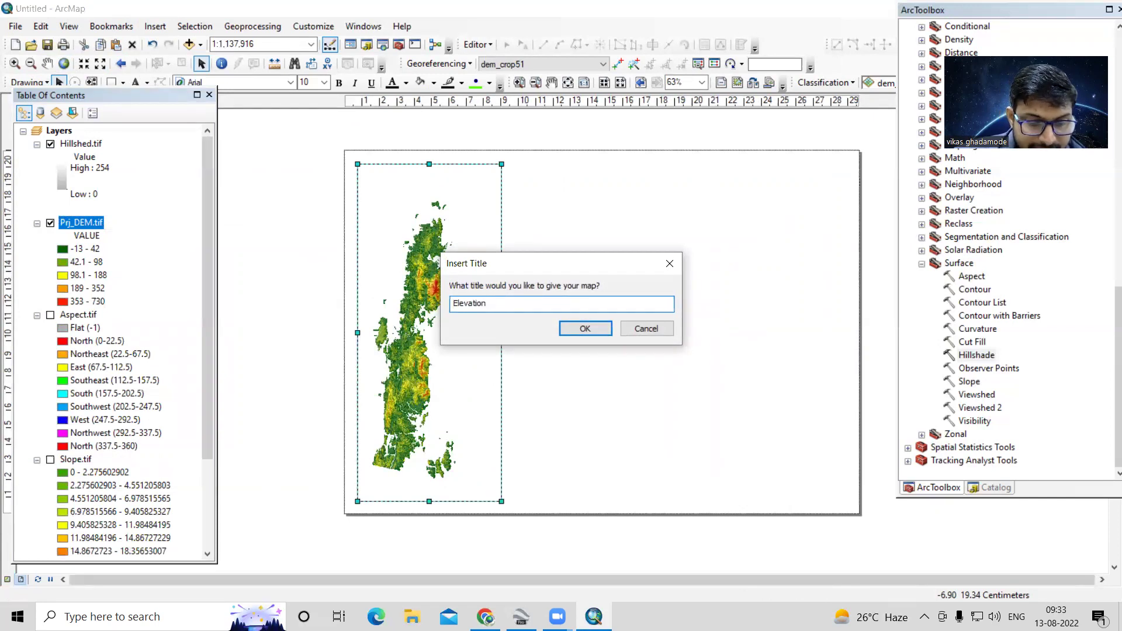
type("Elevation Map")
left_click_drag(560, 310, 341, 316)
key("ctrl+c")
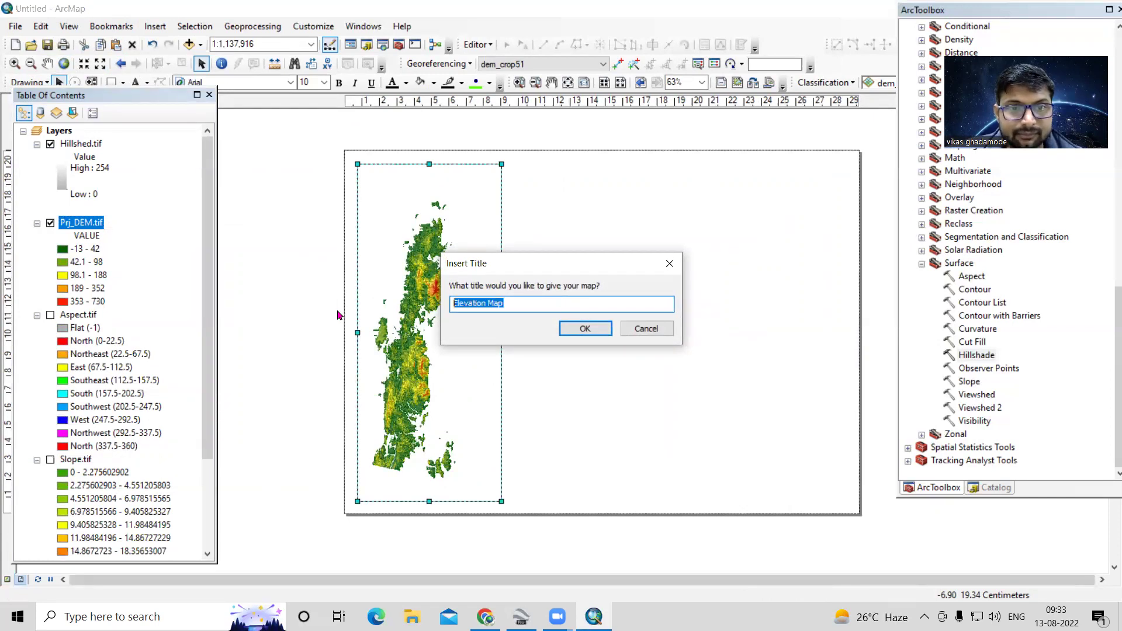
left_click(586, 330)
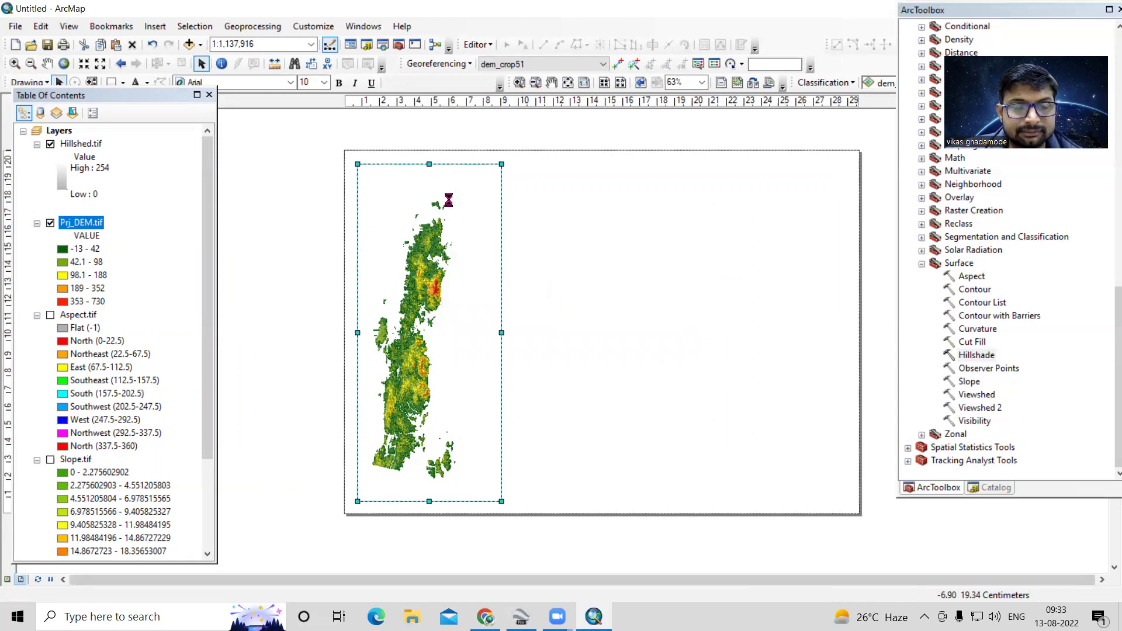
left_click_drag(550, 176, 409, 183)
- Format the "Elevation Map" title in dark purple Arial Black at size 20
right_click(404, 176)
left_click(495, 428)
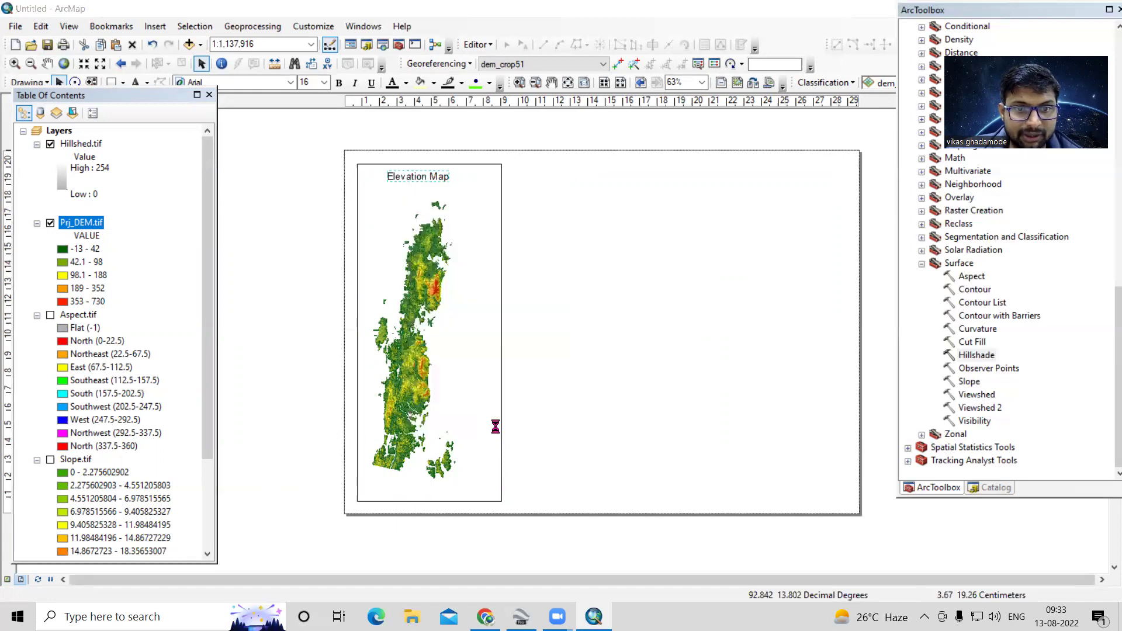
key("ctrl+v")
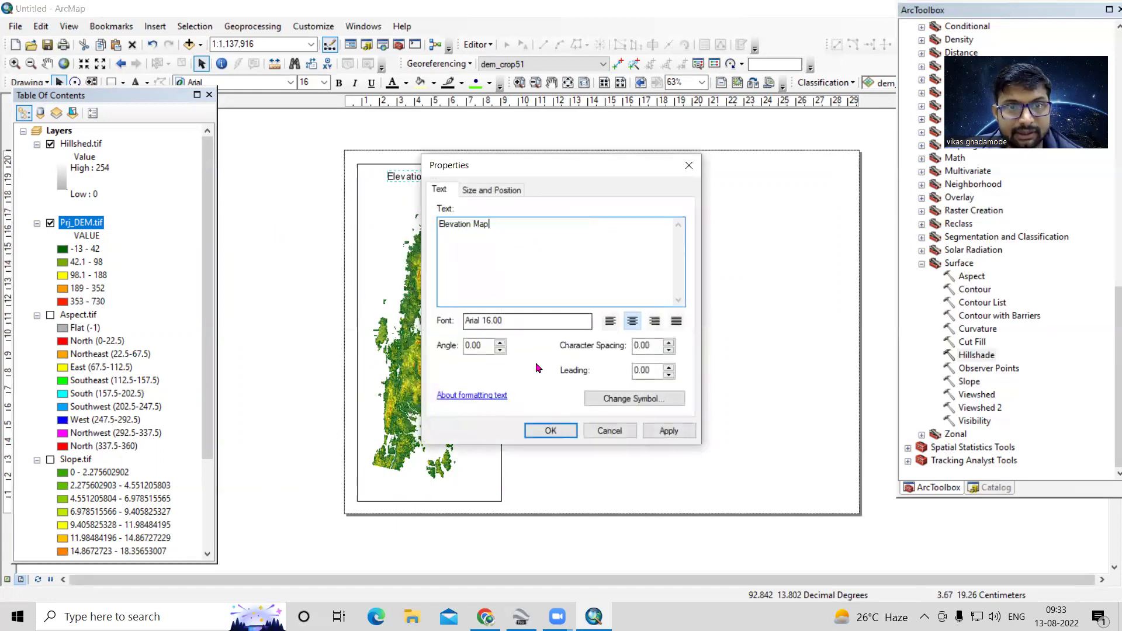
left_click(665, 396)
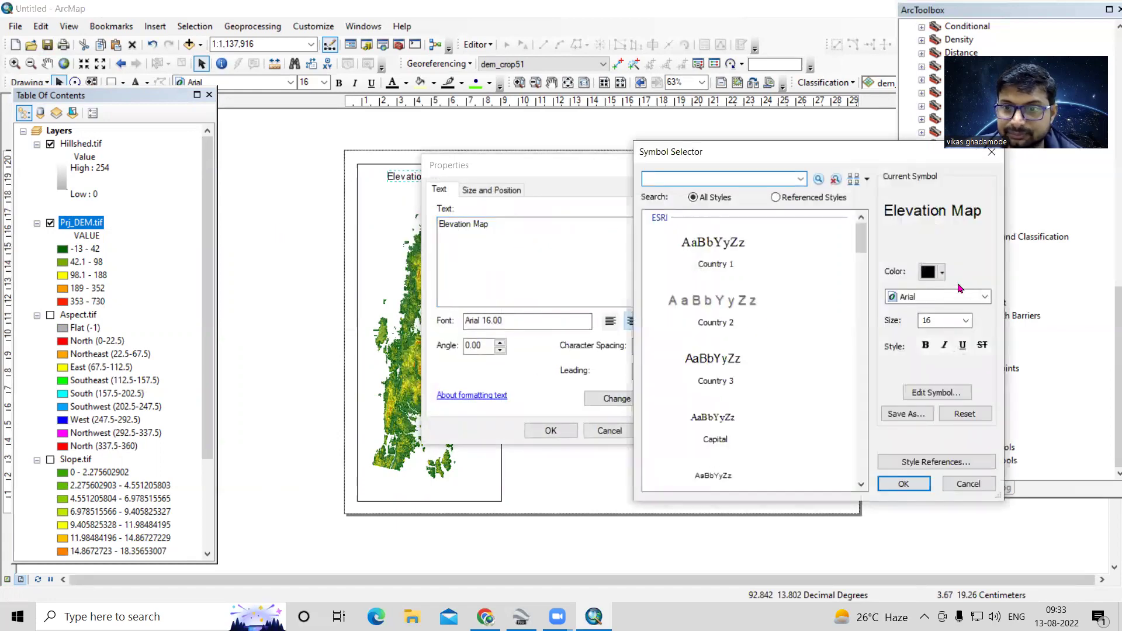
left_click(933, 273)
left_click(1070, 377)
left_click(935, 297)
left_click(953, 321)
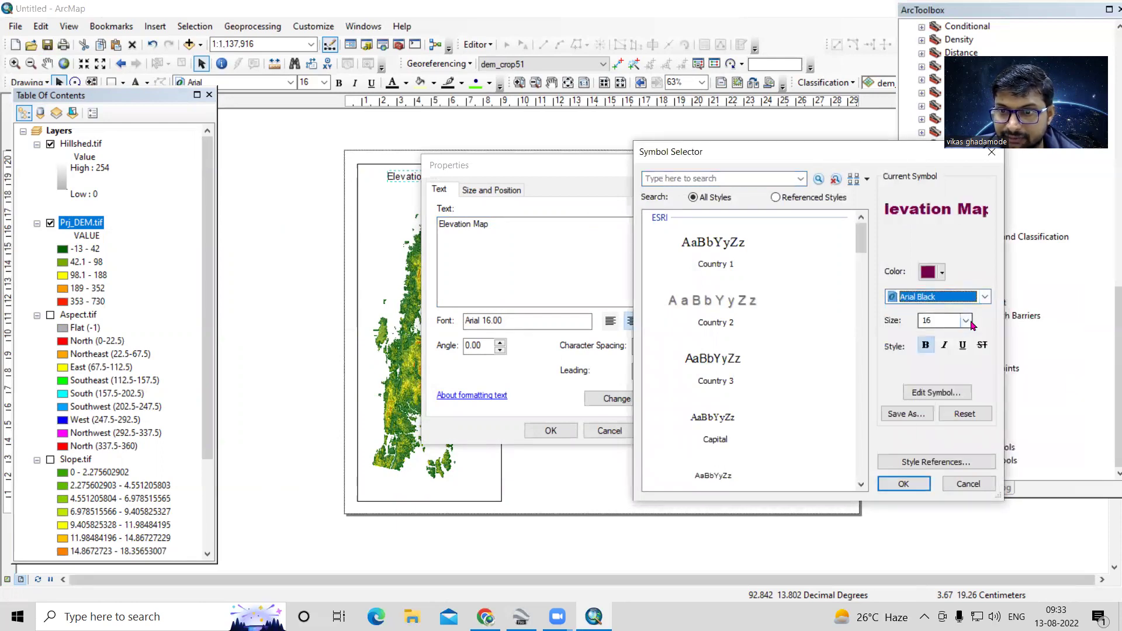
left_click(965, 320)
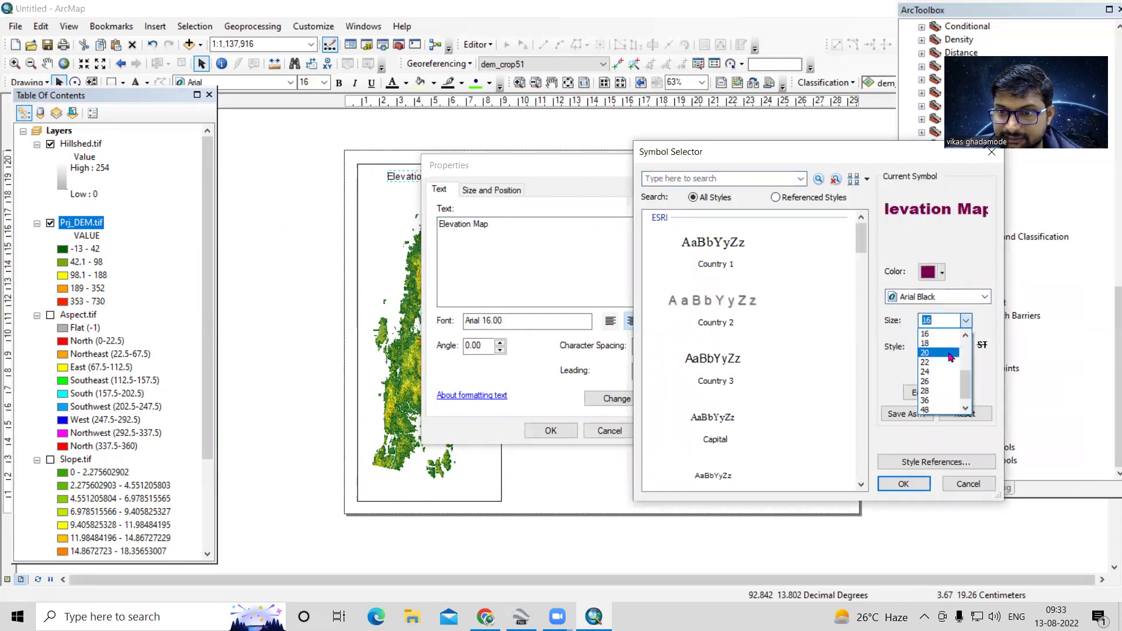
left_click(951, 353)
left_click(903, 484)
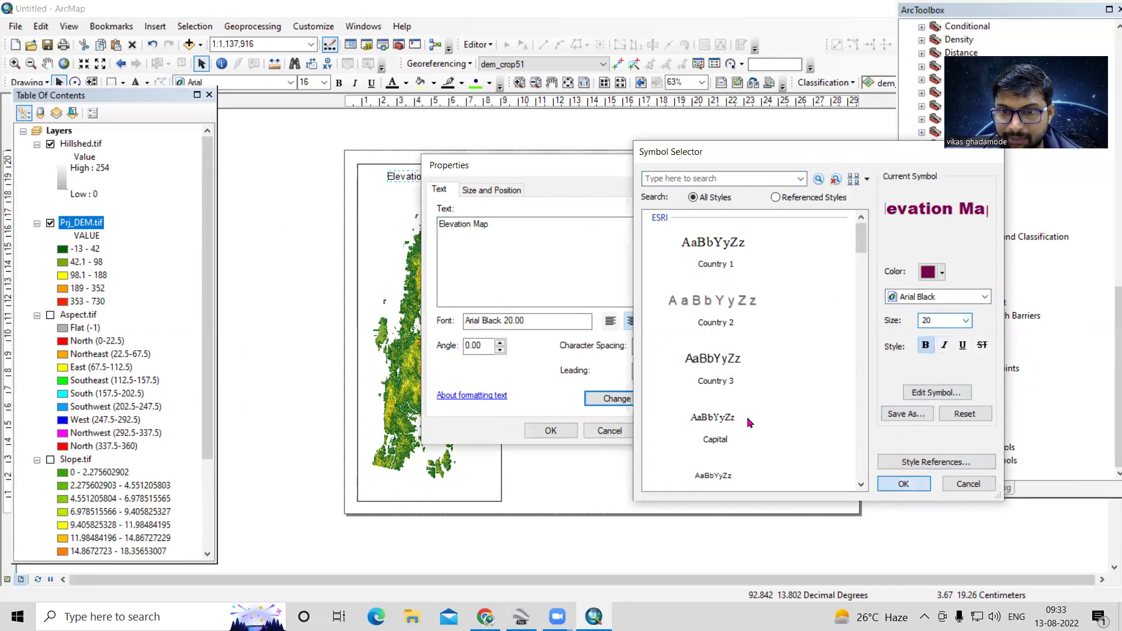
left_click(570, 431)
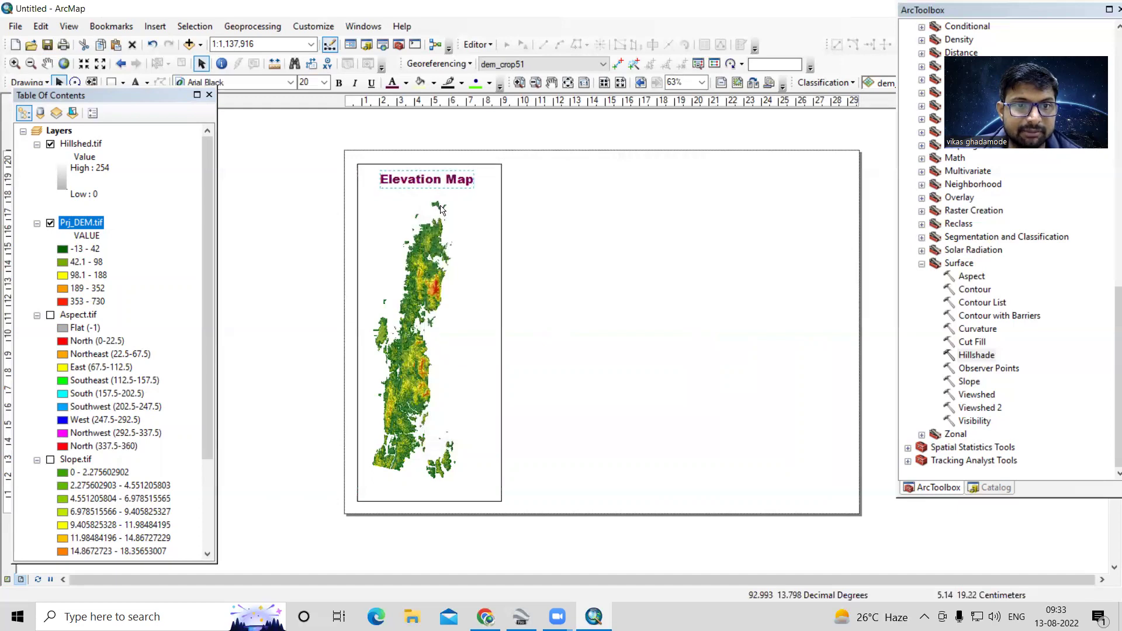
- Insert the ESRI North 7 north arrow and place it in the upper-right corner of the data frame
left_click(155, 26)
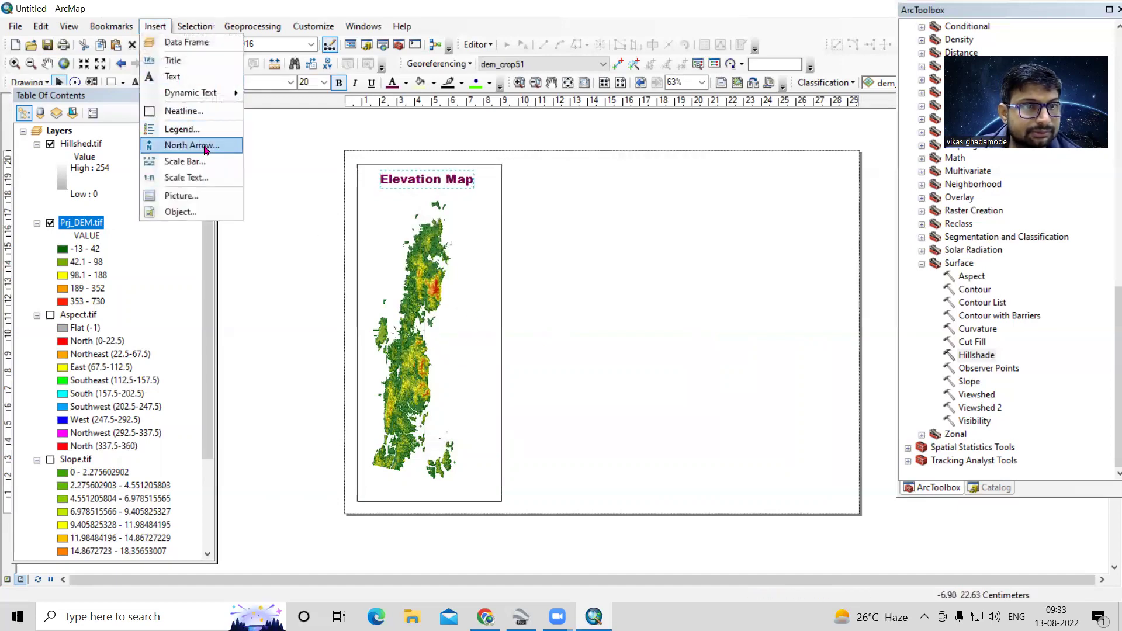
left_click(195, 145)
left_click(59, 248)
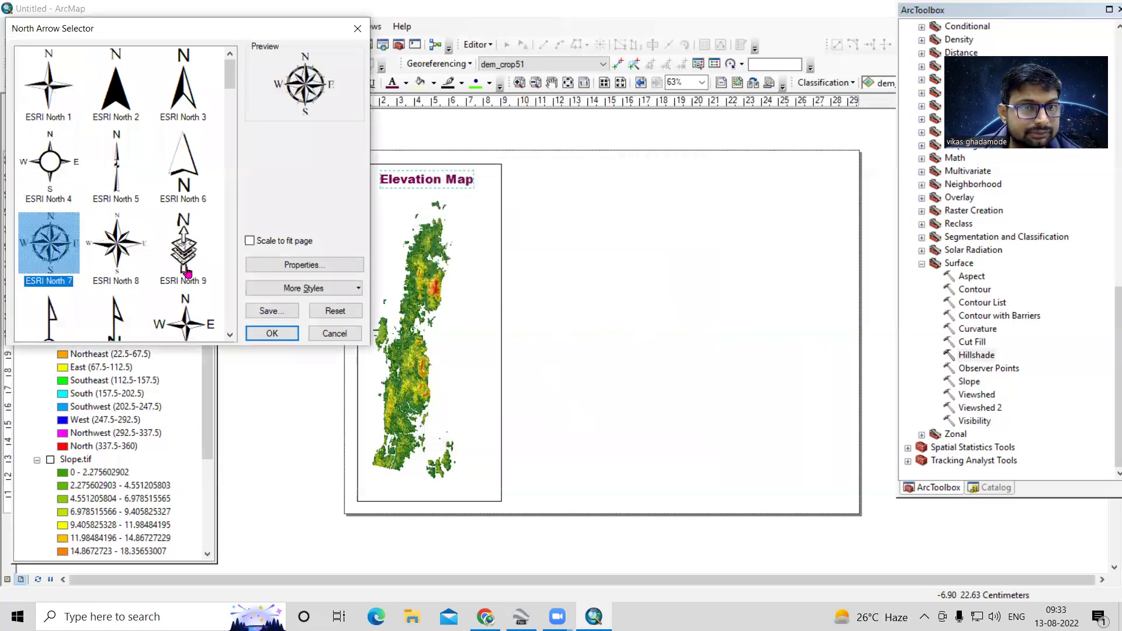
left_click(272, 333)
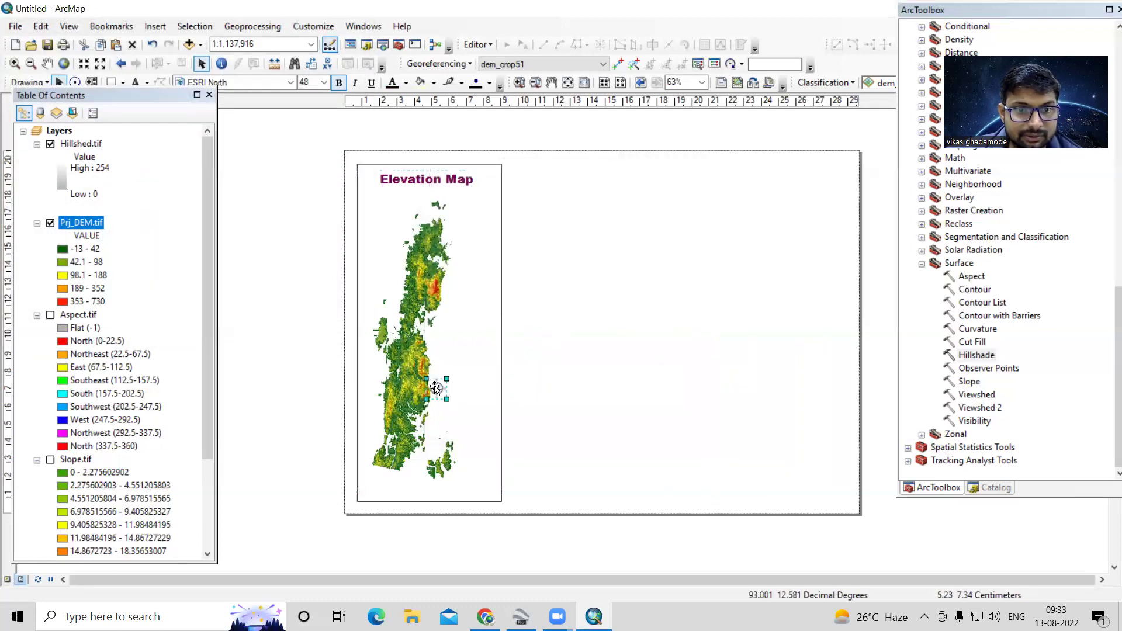
left_click_drag(466, 246, 486, 185)
left_click(462, 220)
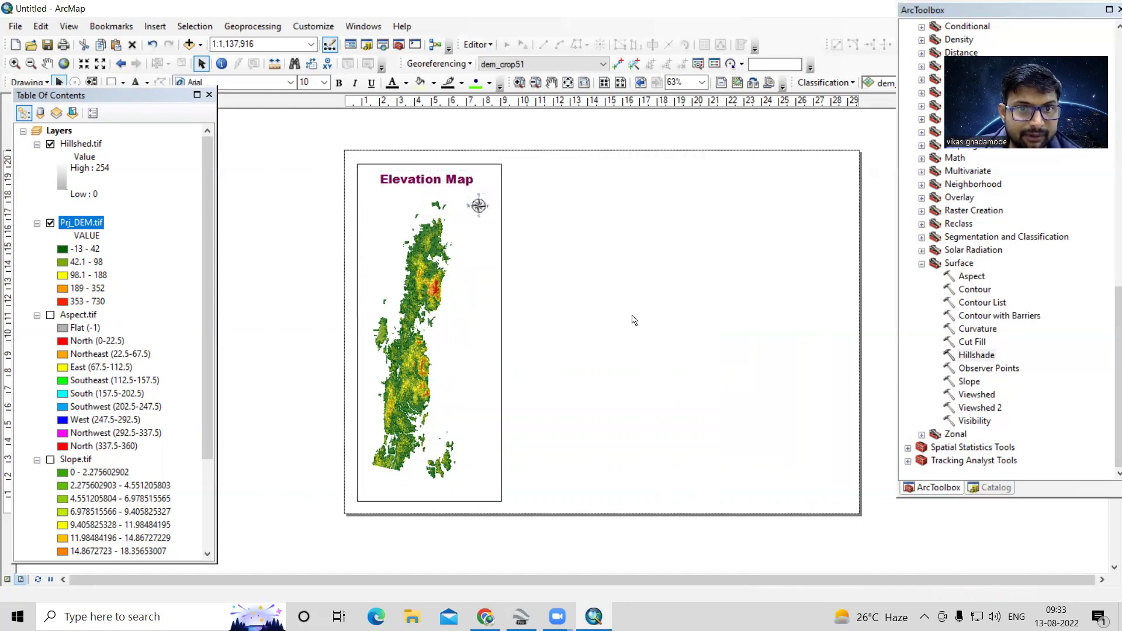
- Insert a legend containing only Prj_DEM.tif, keeping the title "Legend" and the default formatting and spacing
left_click(166, 29)
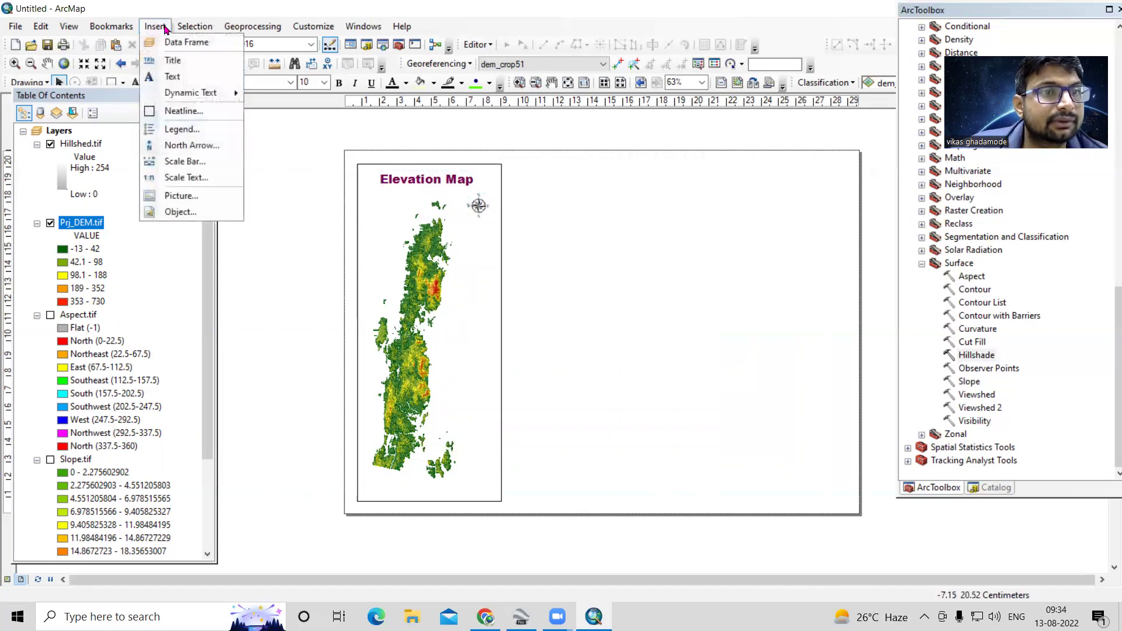
left_click(195, 131)
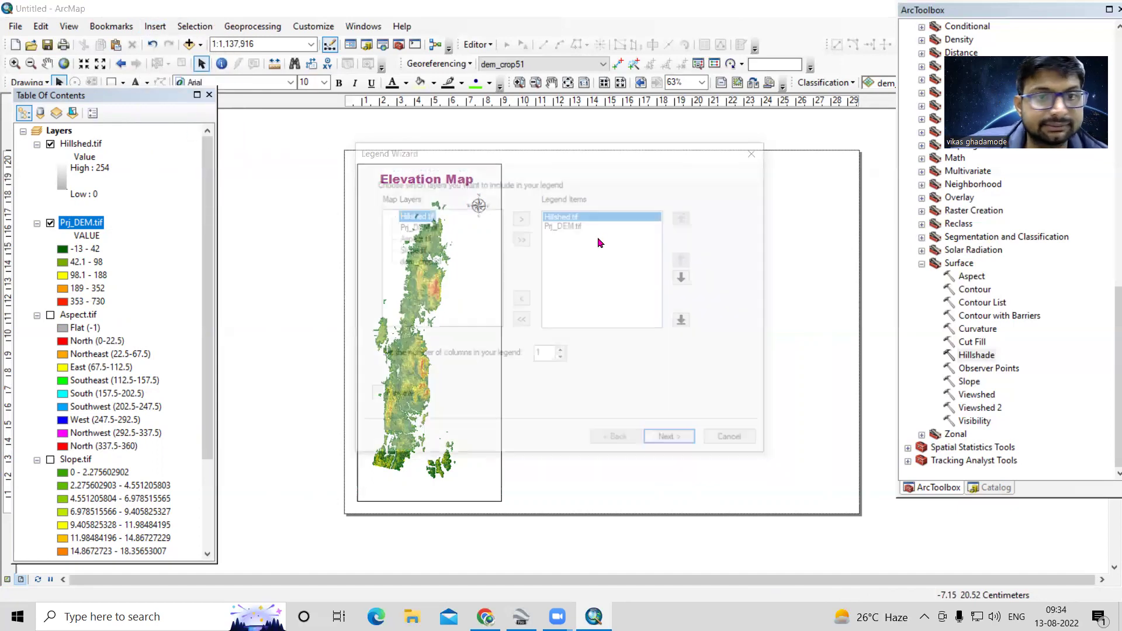
left_click(521, 300)
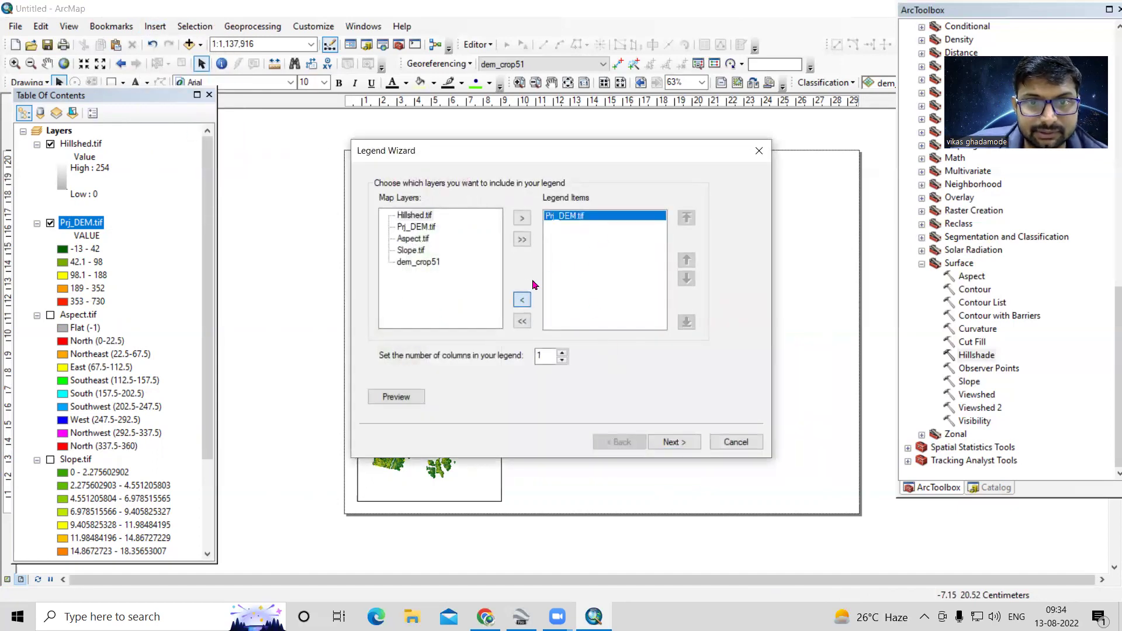
left_click(673, 443)
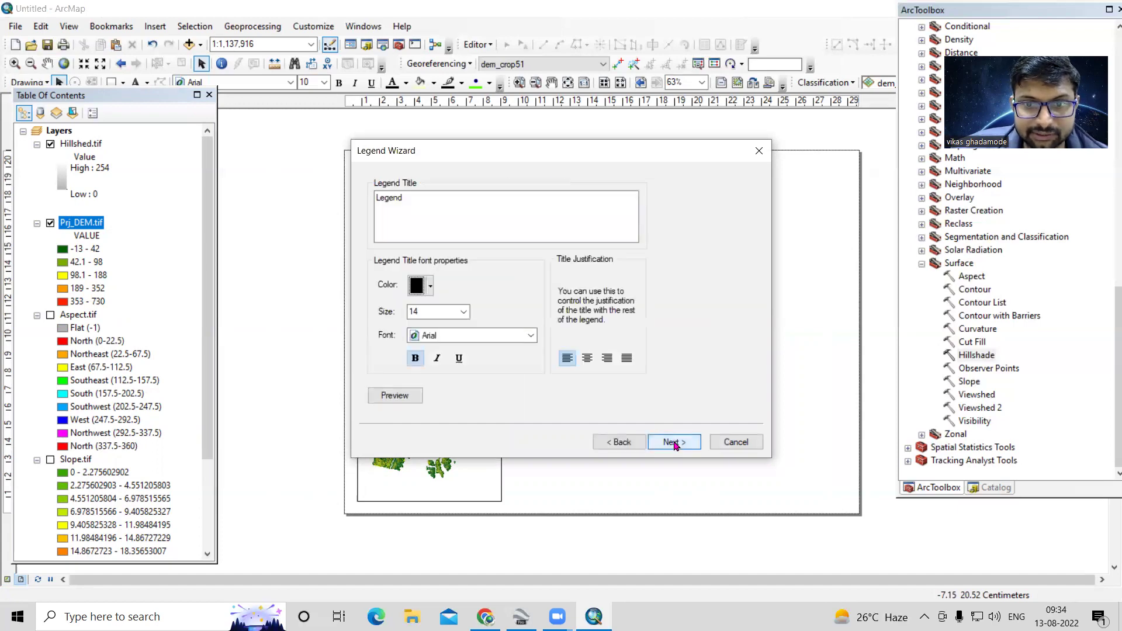
left_click(674, 442)
left_click(674, 443)
left_click(674, 443)
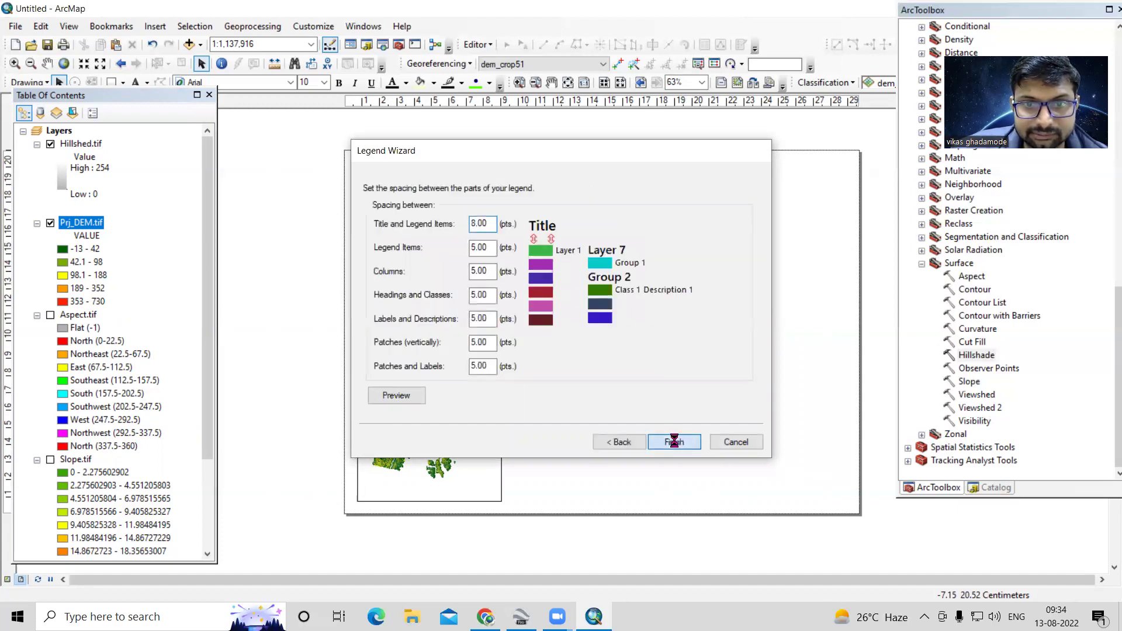
left_click(672, 442)
- Position the legend to the right of the DEM inside the data frame and enlarge it slightly
left_click_drag(458, 362, 467, 380)
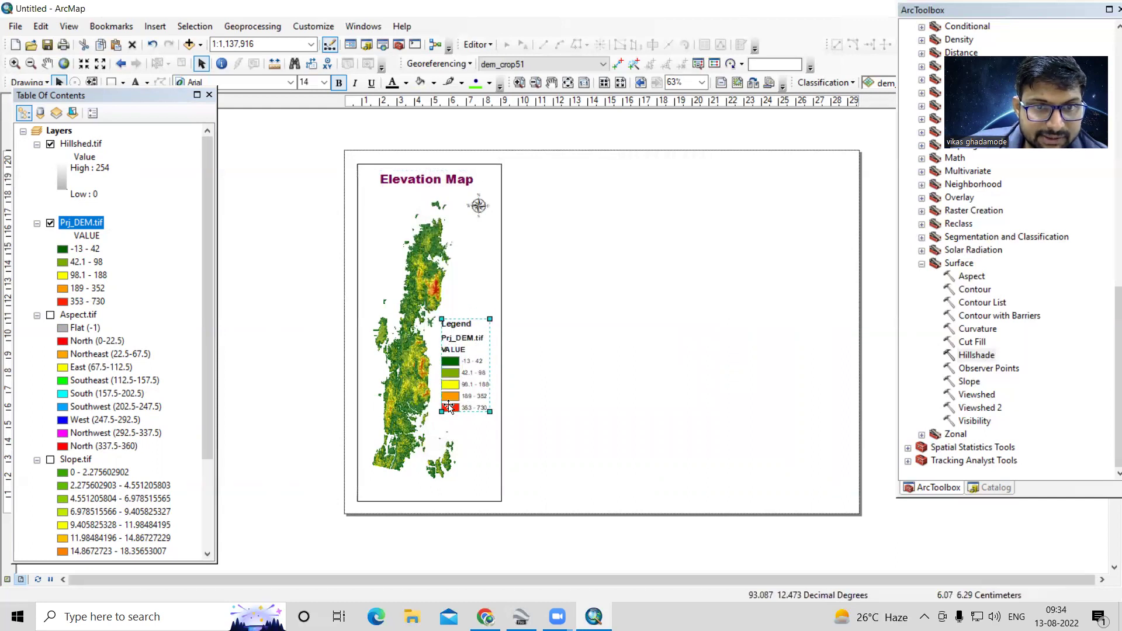
scroll(446, 406, "up", 1)
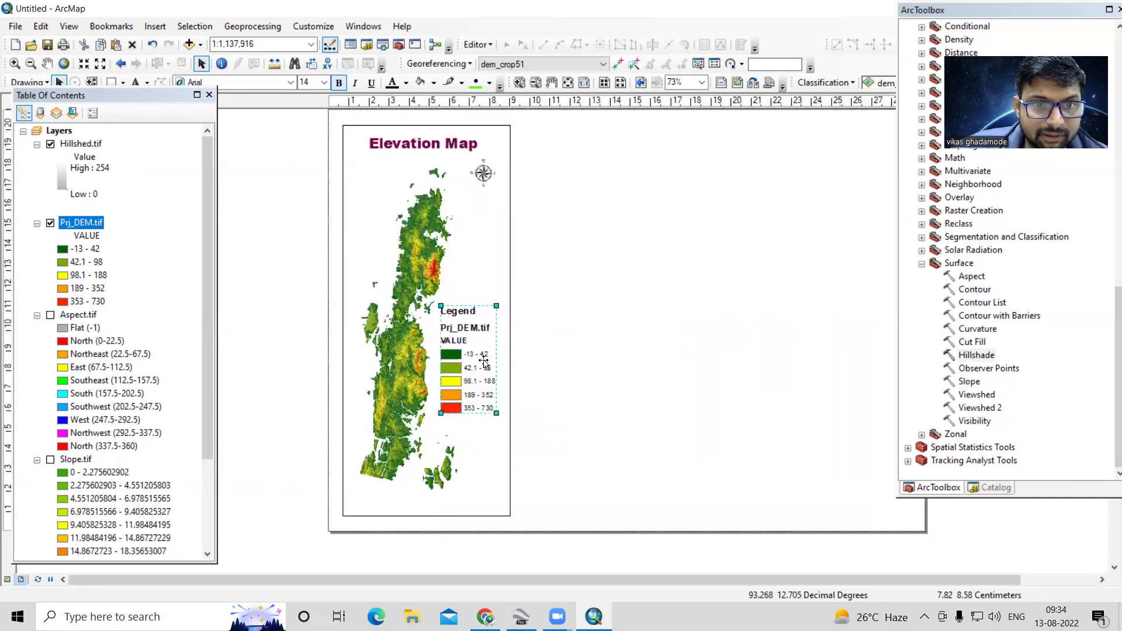
left_click_drag(496, 413, 500, 419)
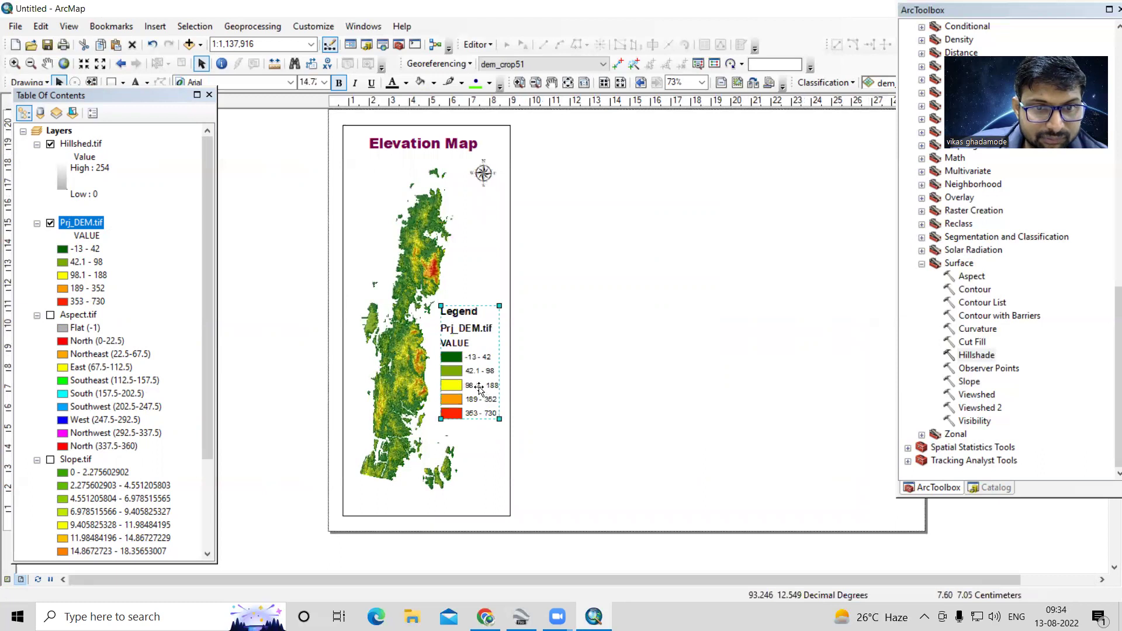
- Convert the legend to graphics and ungroup it into separate elements
right_click(461, 359)
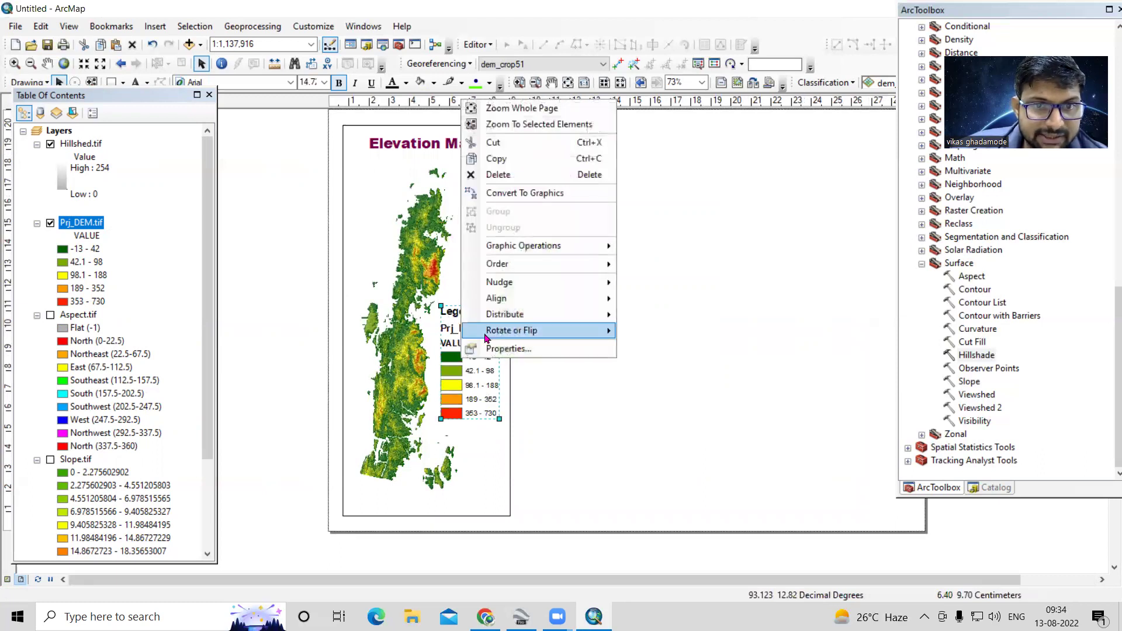
left_click(508, 194)
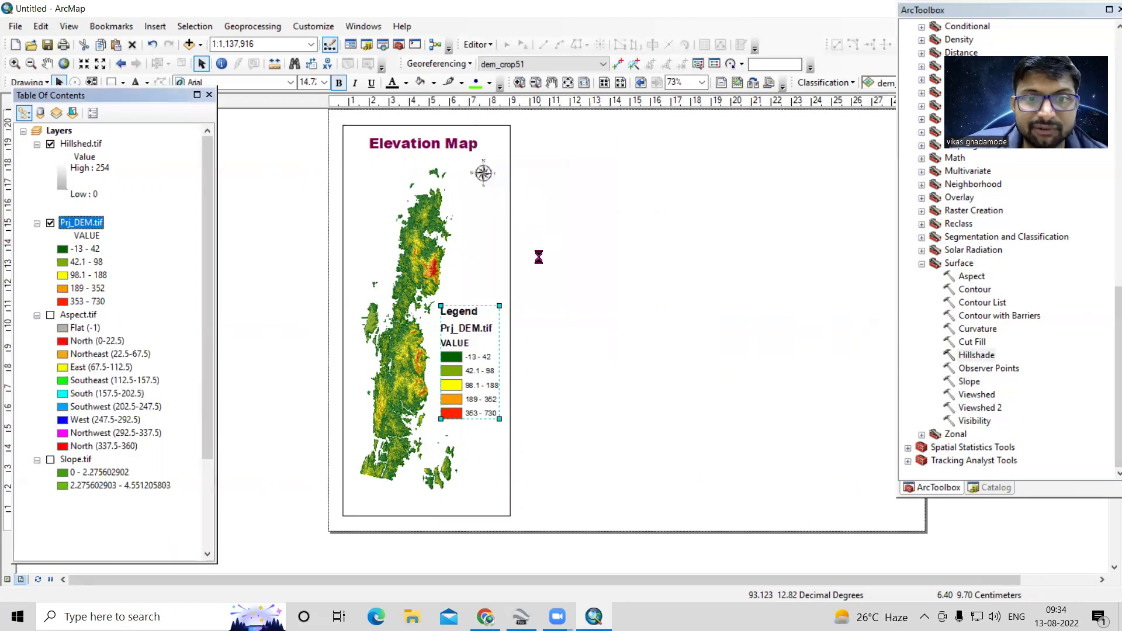
right_click(472, 374)
left_click(546, 237)
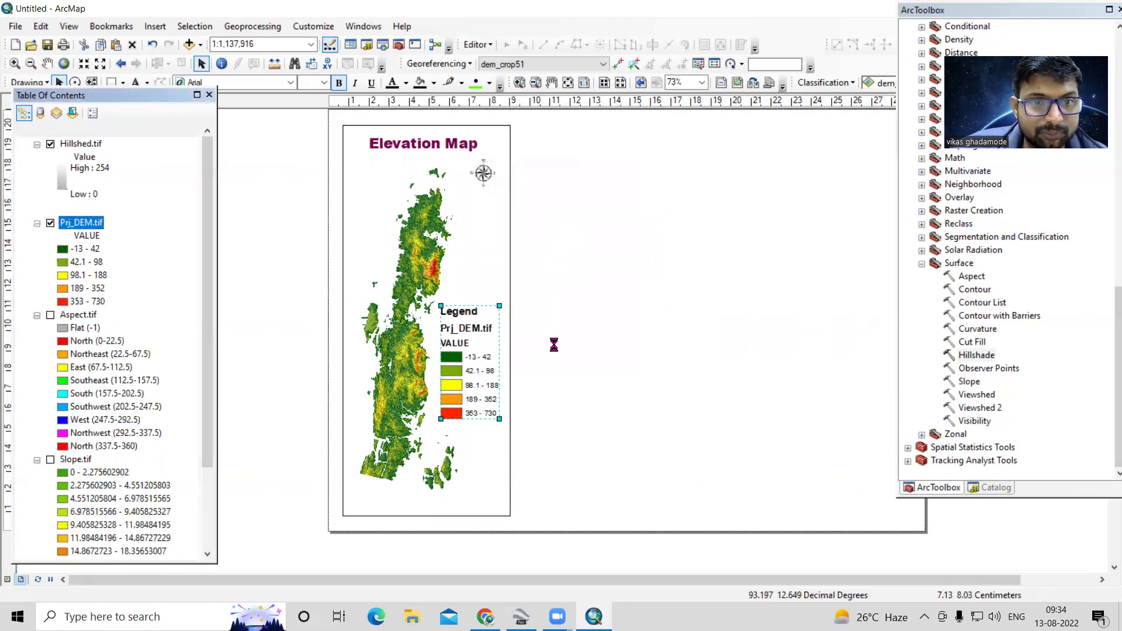
- Change the legend's layer heading "Prj_DEM.tif" to "DEM"
left_click(462, 330)
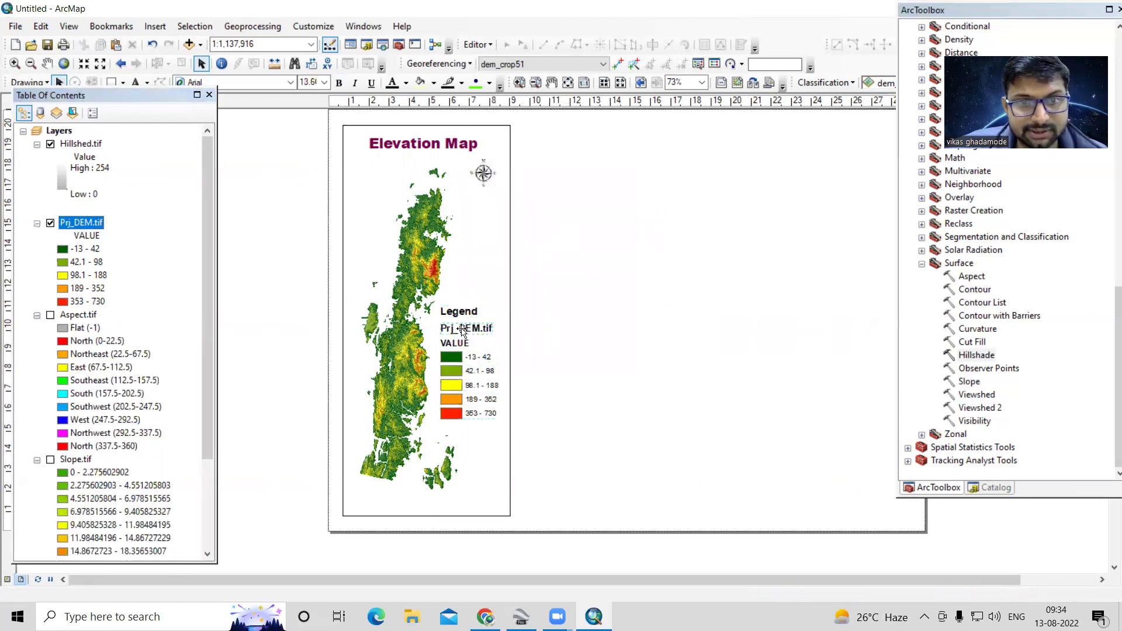
right_click(462, 331)
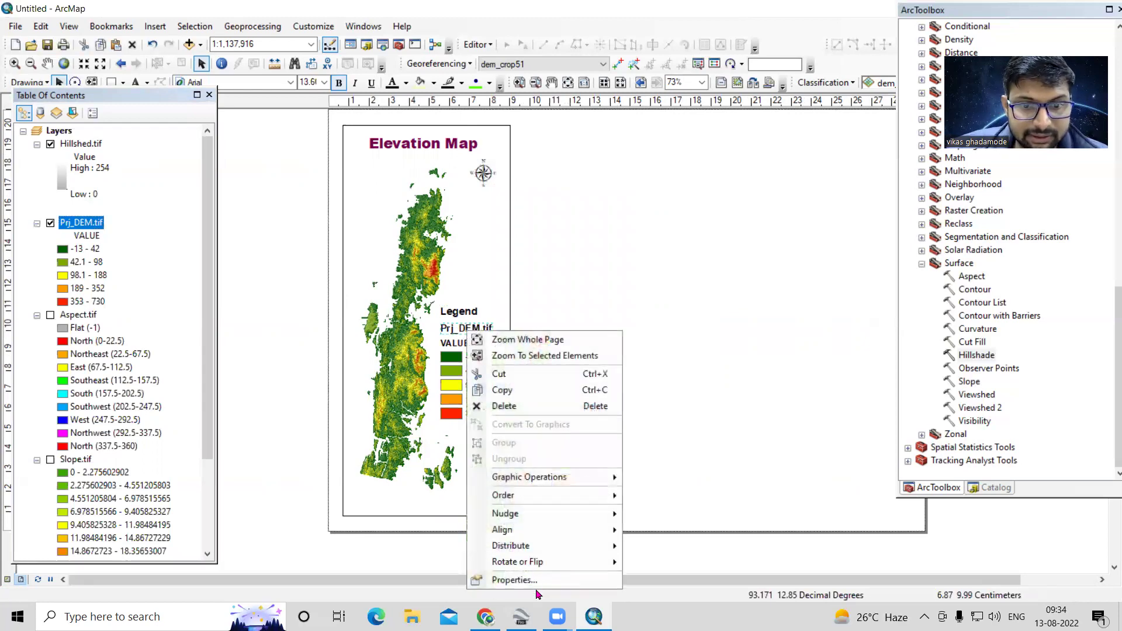
left_click(507, 580)
left_click(453, 223)
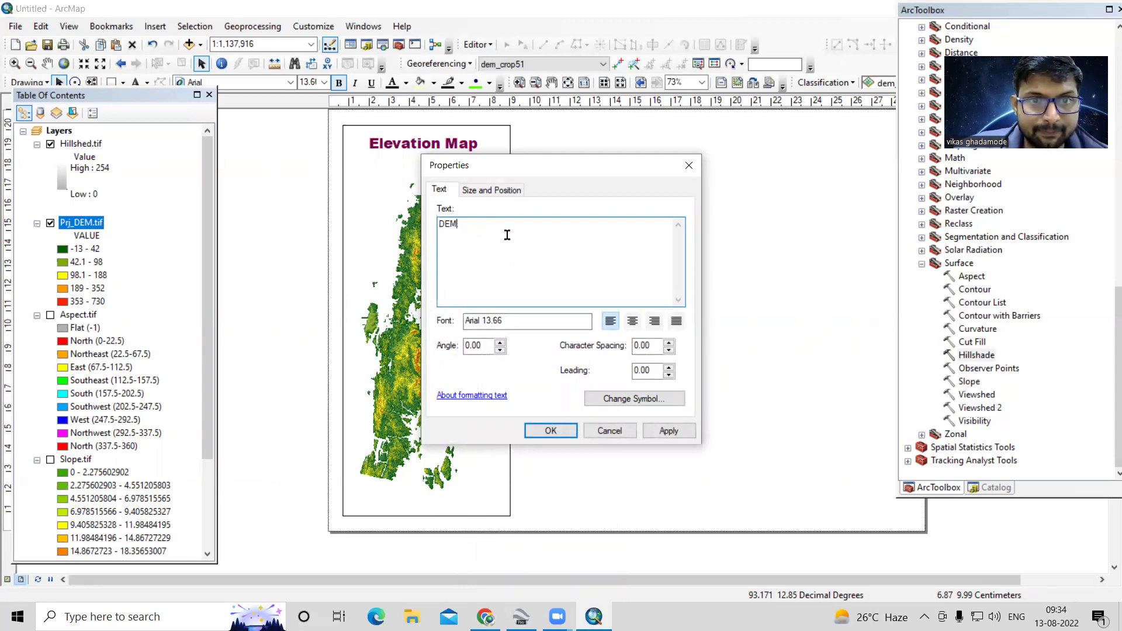
left_click(667, 431)
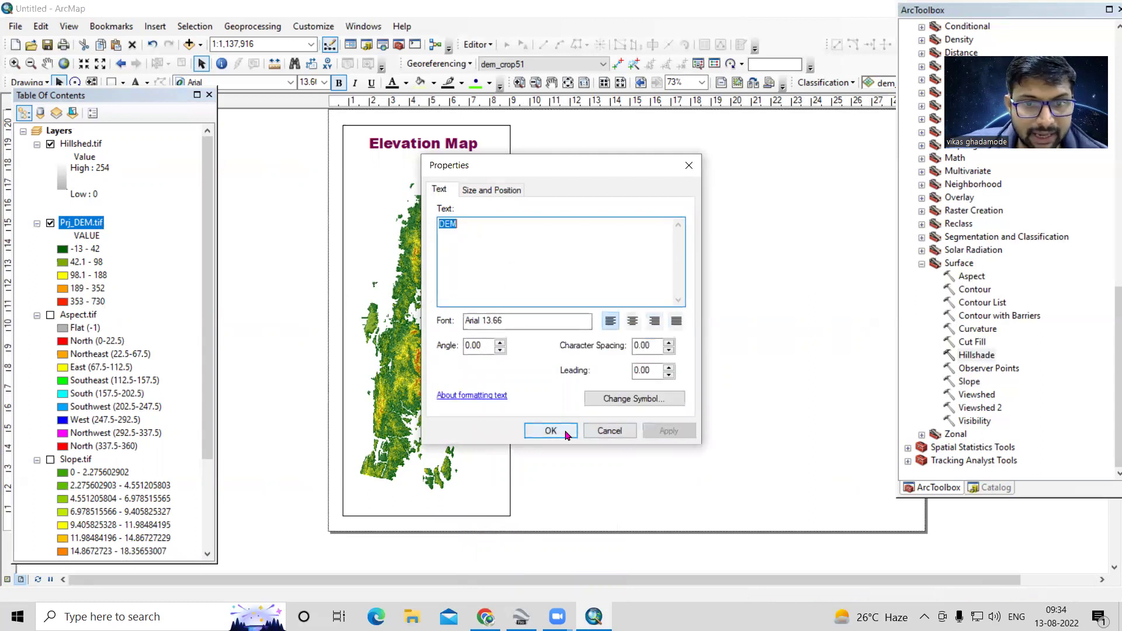
left_click(551, 430)
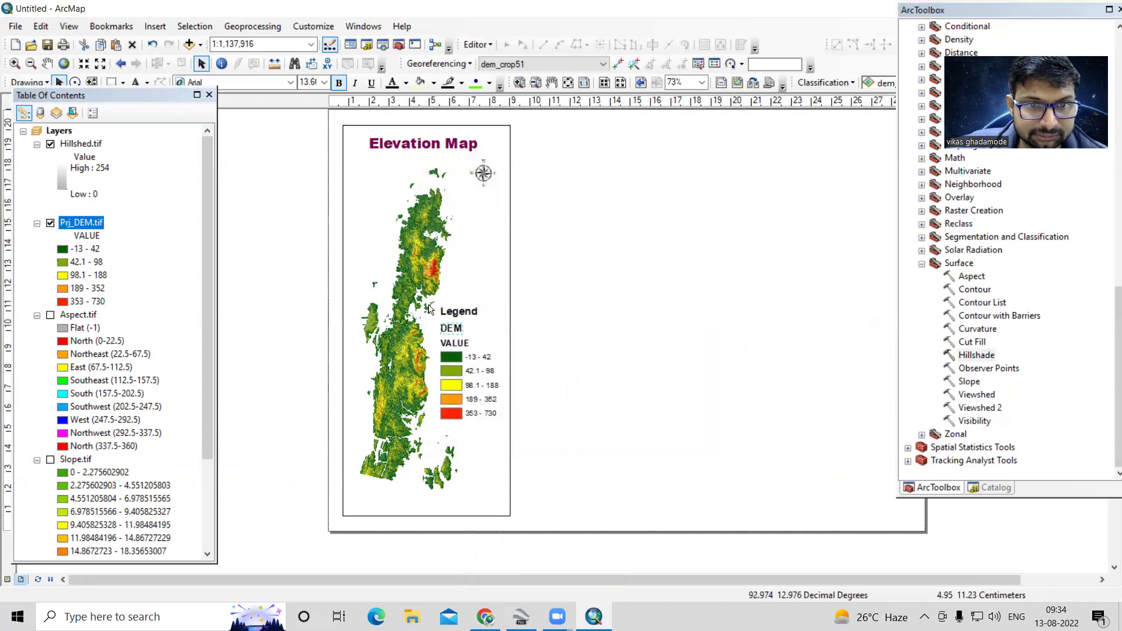
- Select all the separate legend elements and group them into one graphic beside the DEM
left_click(474, 377)
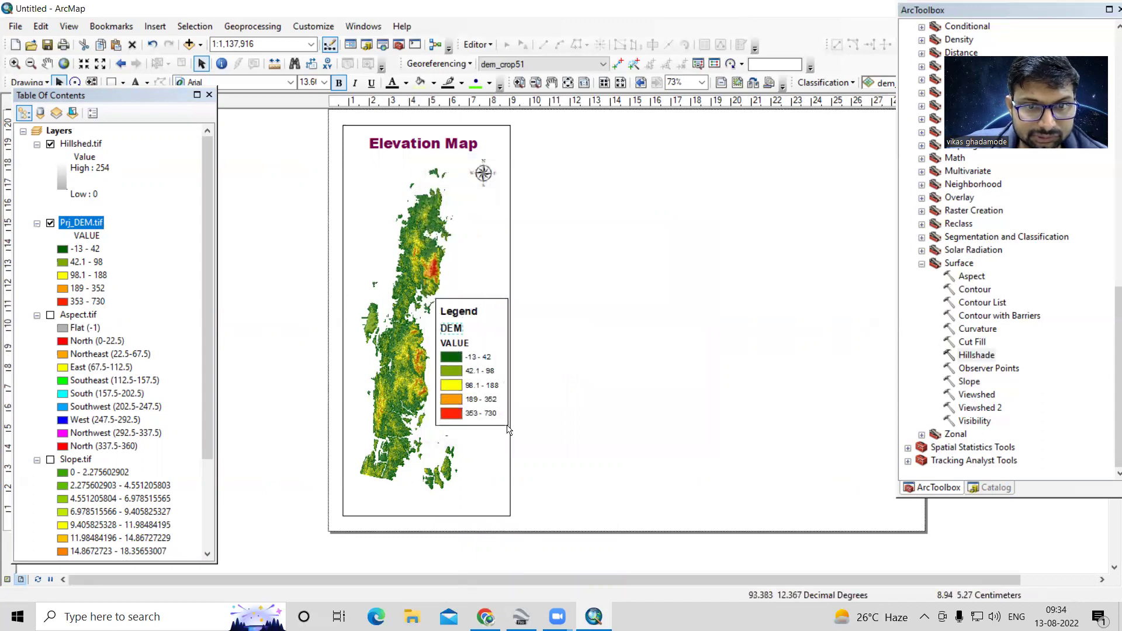
right_click(465, 381)
left_click(508, 250)
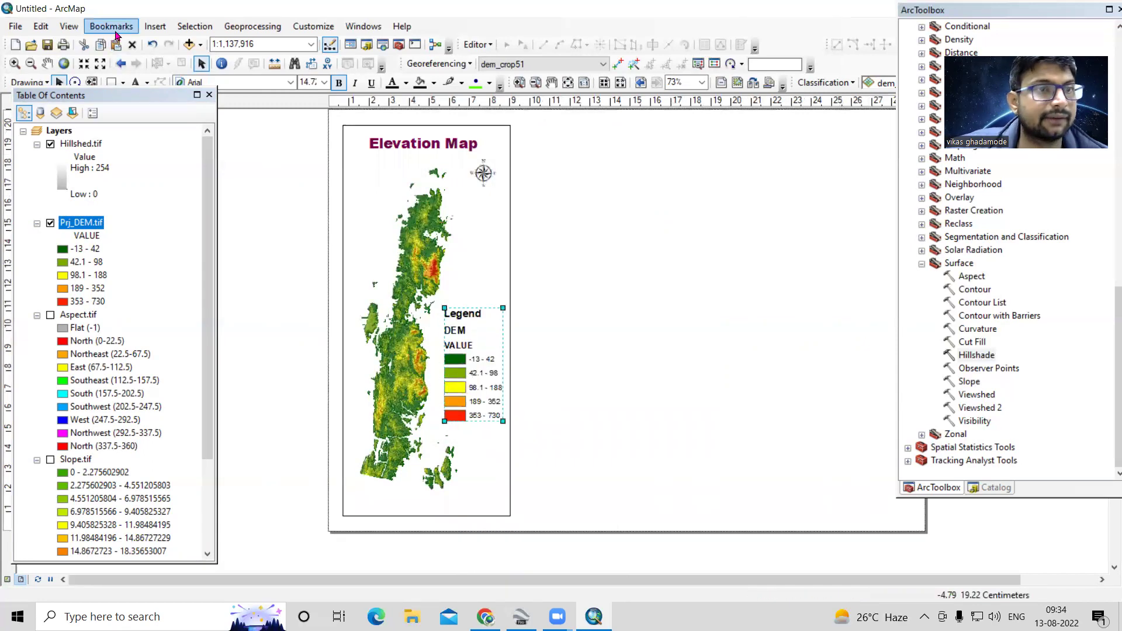
- Insert an Alternating Scale Bar 1 with 4 divisions, 4 subdivisions and division units set to Kilometers
left_click(150, 29)
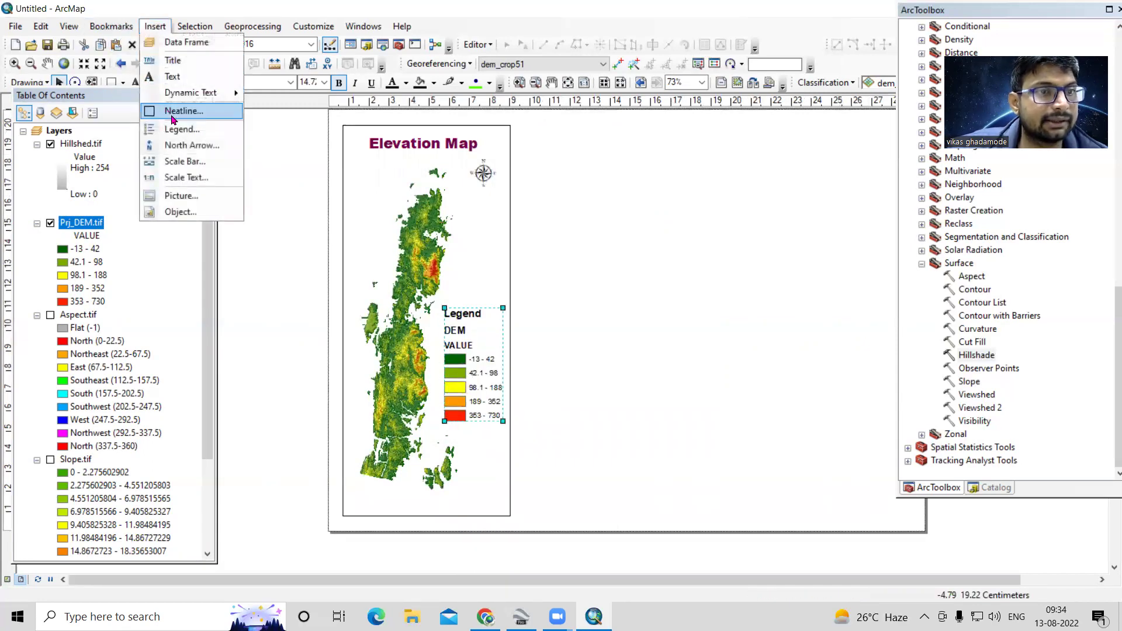
left_click(186, 162)
left_click(101, 256)
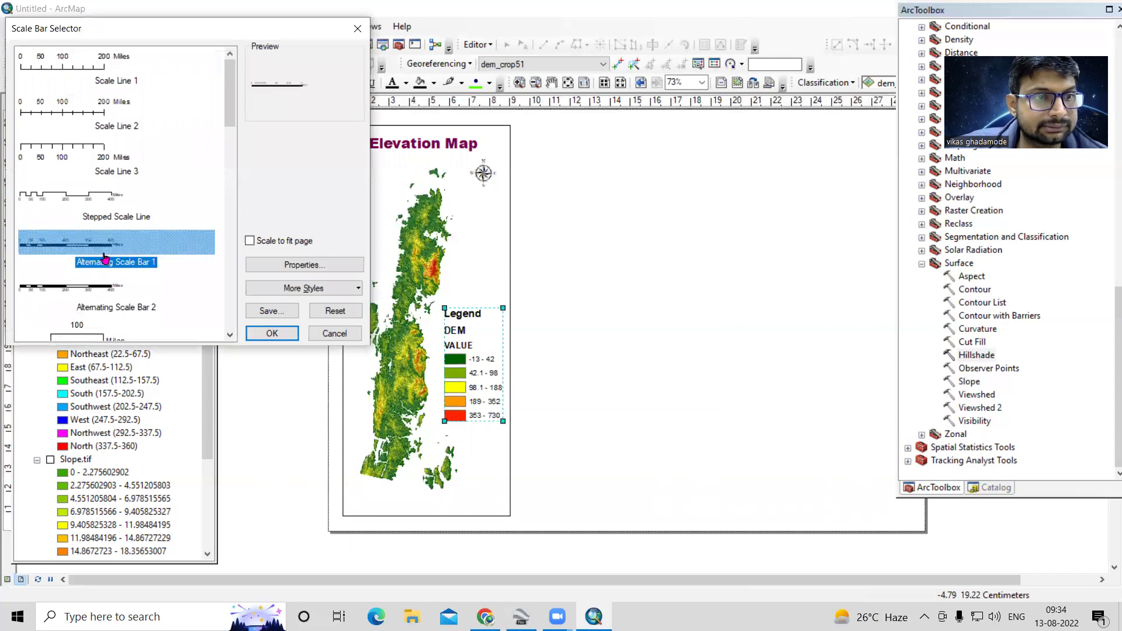
left_click(303, 266)
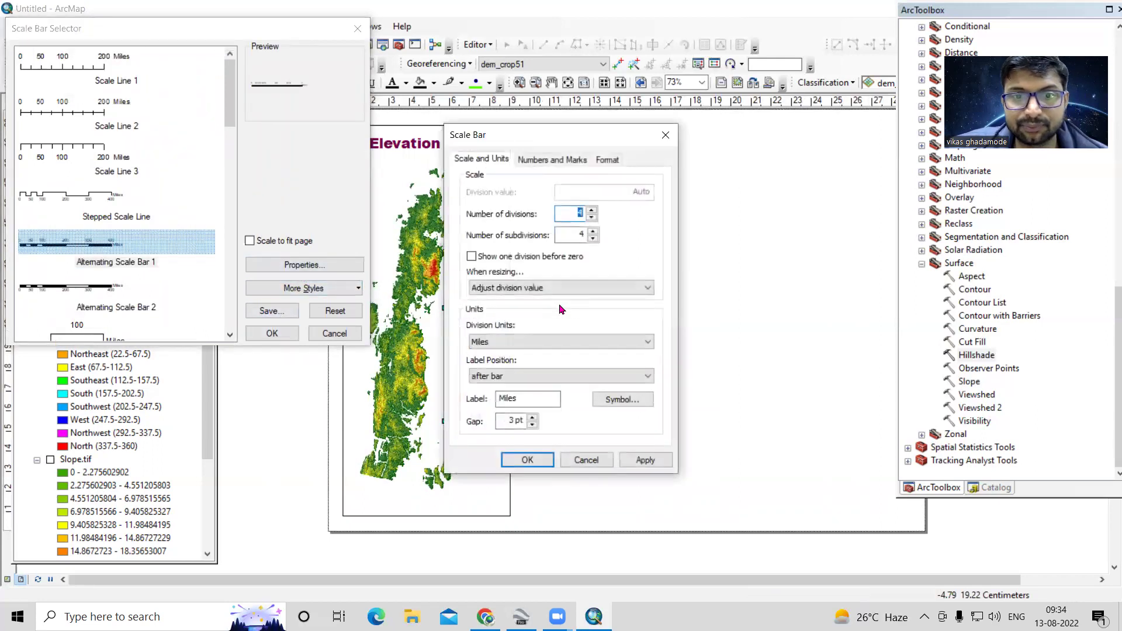
left_click(573, 342)
left_click(552, 402)
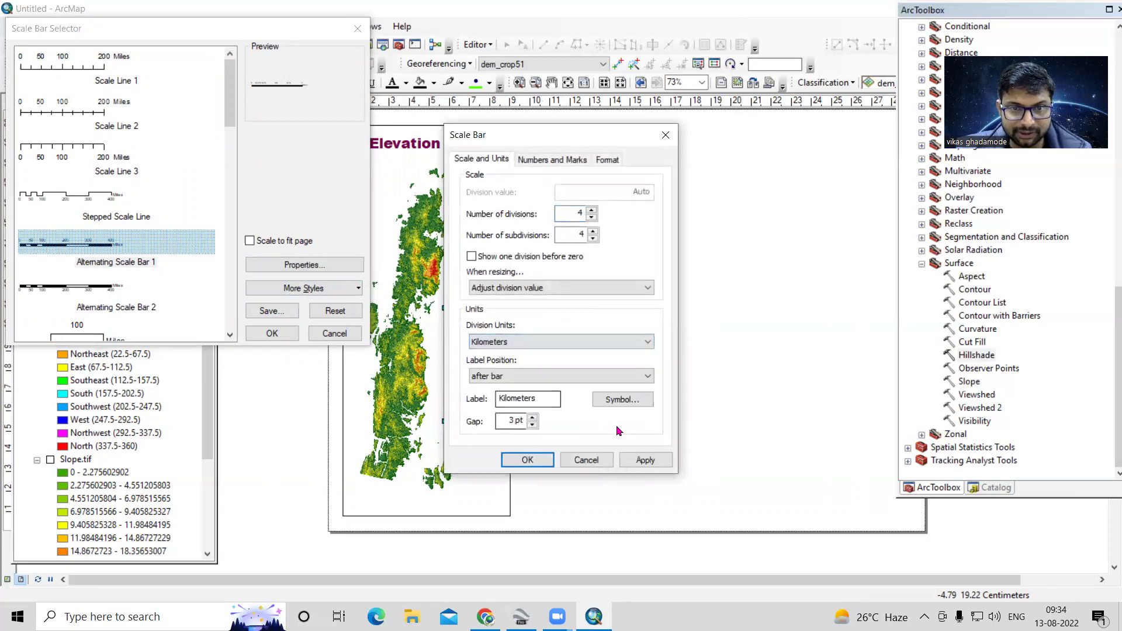
left_click(526, 459)
left_click(272, 333)
- Move the scale bar to the bottom of the data frame below the DEM and shorten it to fit
left_click_drag(566, 343, 451, 500)
left_click_drag(537, 499, 440, 508)
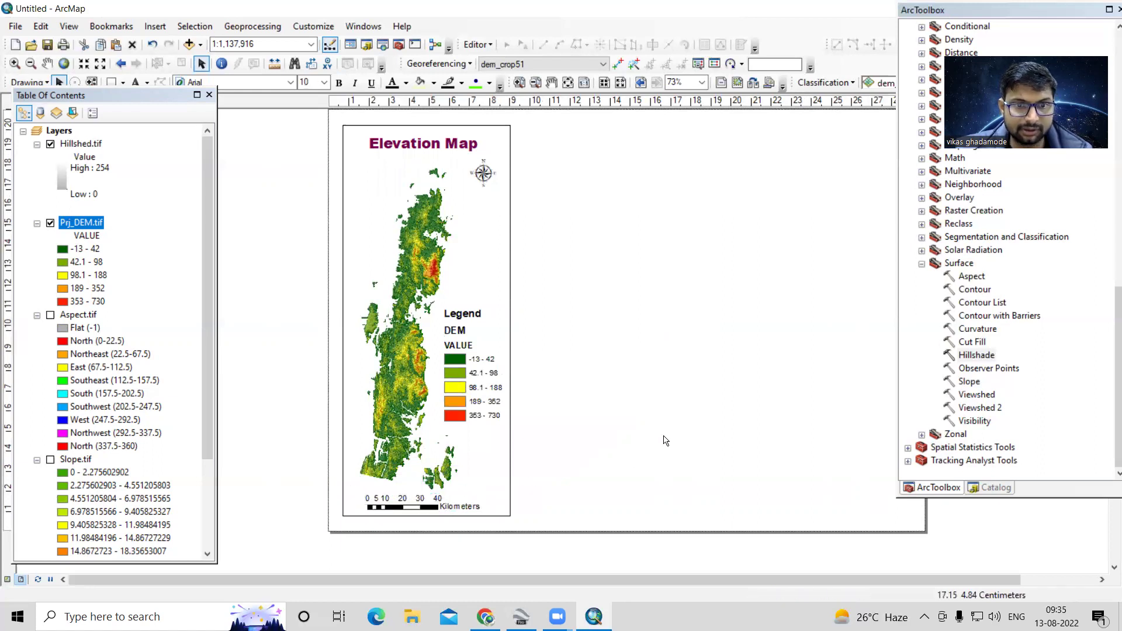
left_click(479, 373)
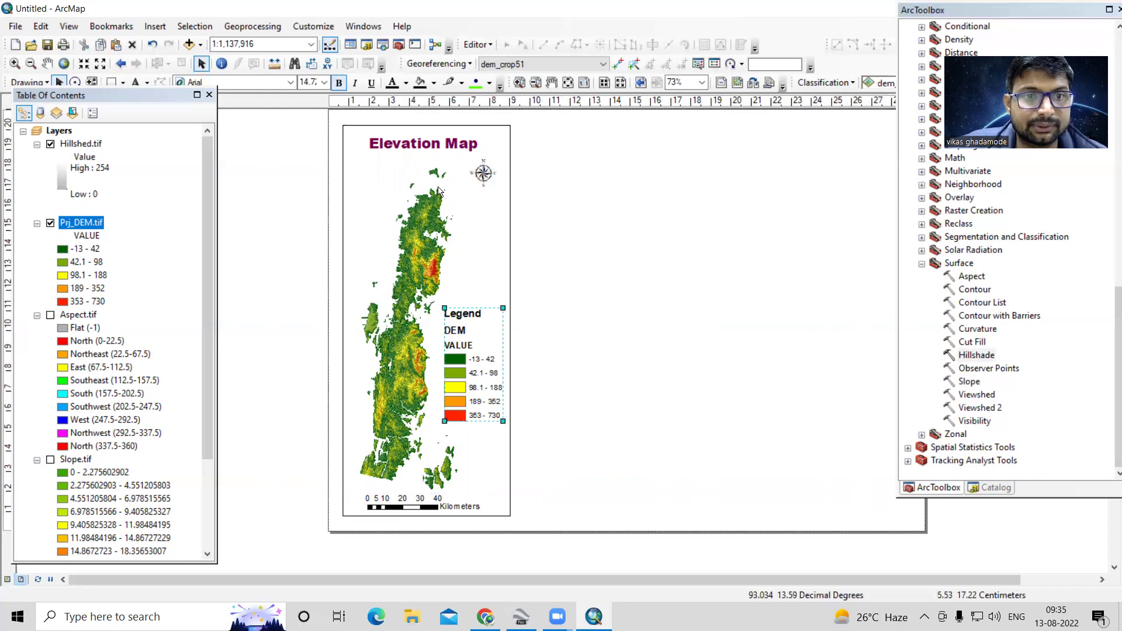
left_click(262, 366)
- Add a labels-only graticule to the data frame with parallels every 1 degree, meridians every 10 minutes and a simple border
scroll(257, 365, "down", 1)
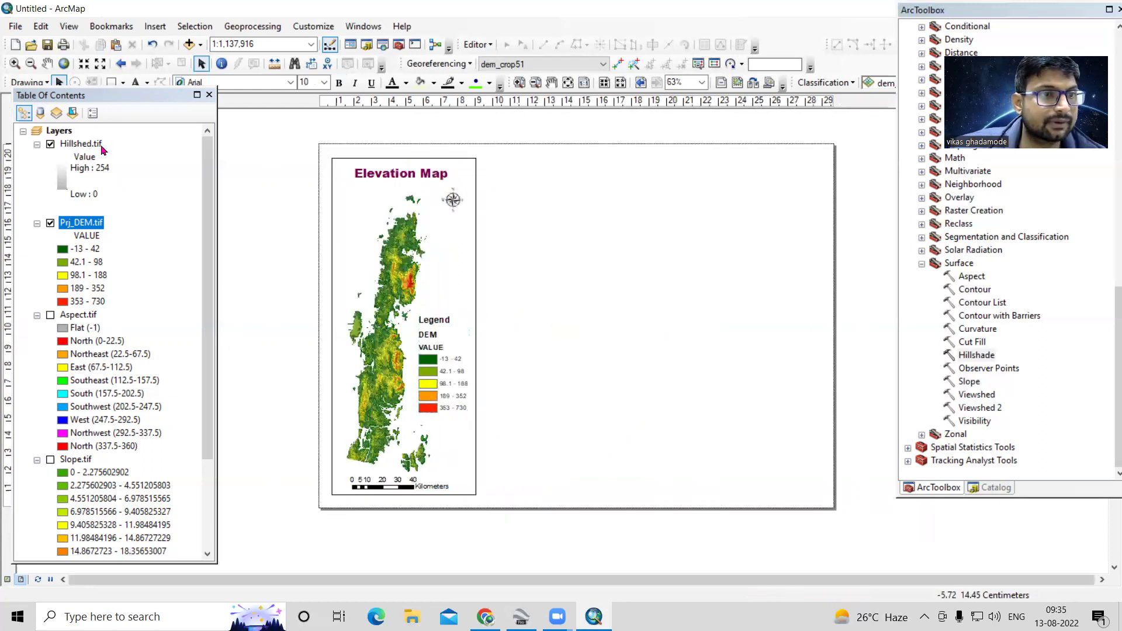
right_click(57, 131)
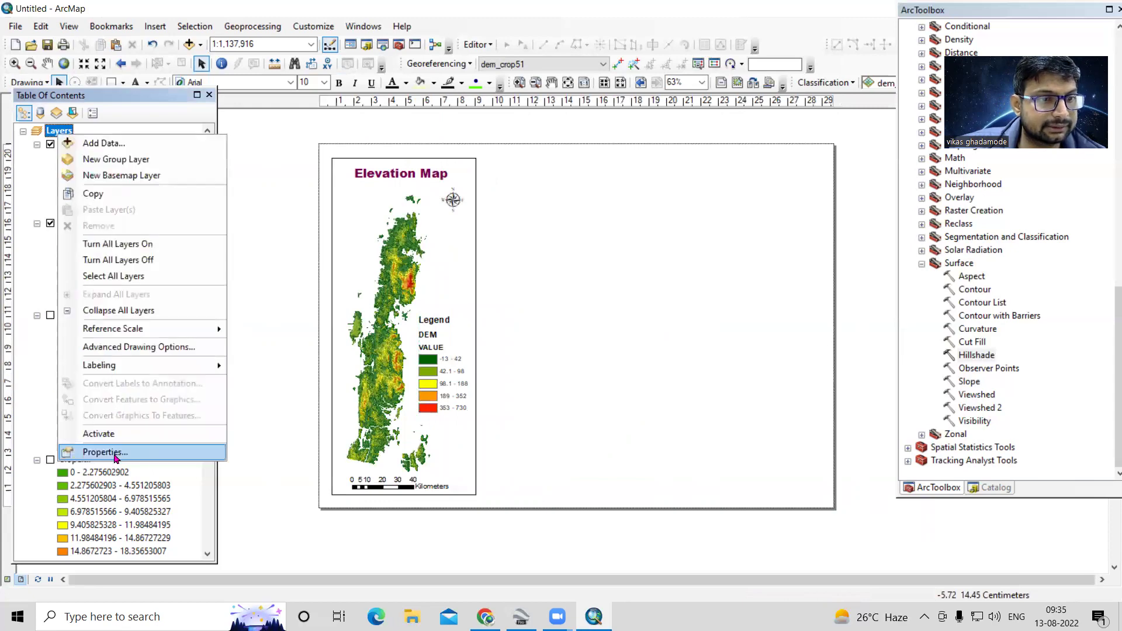
left_click(112, 450)
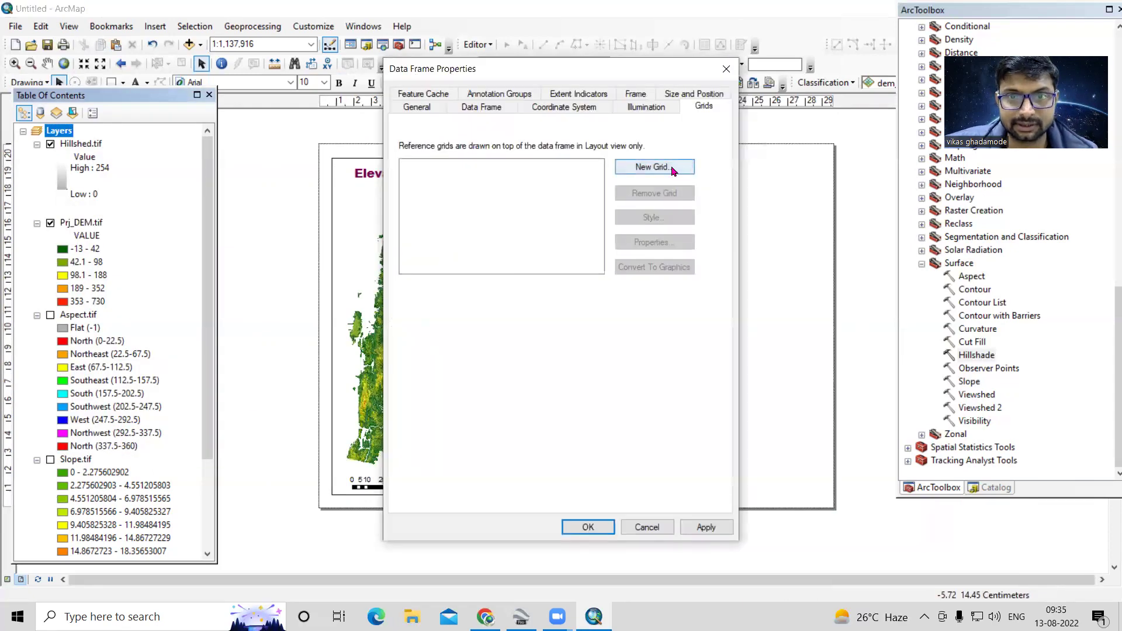
left_click(672, 168)
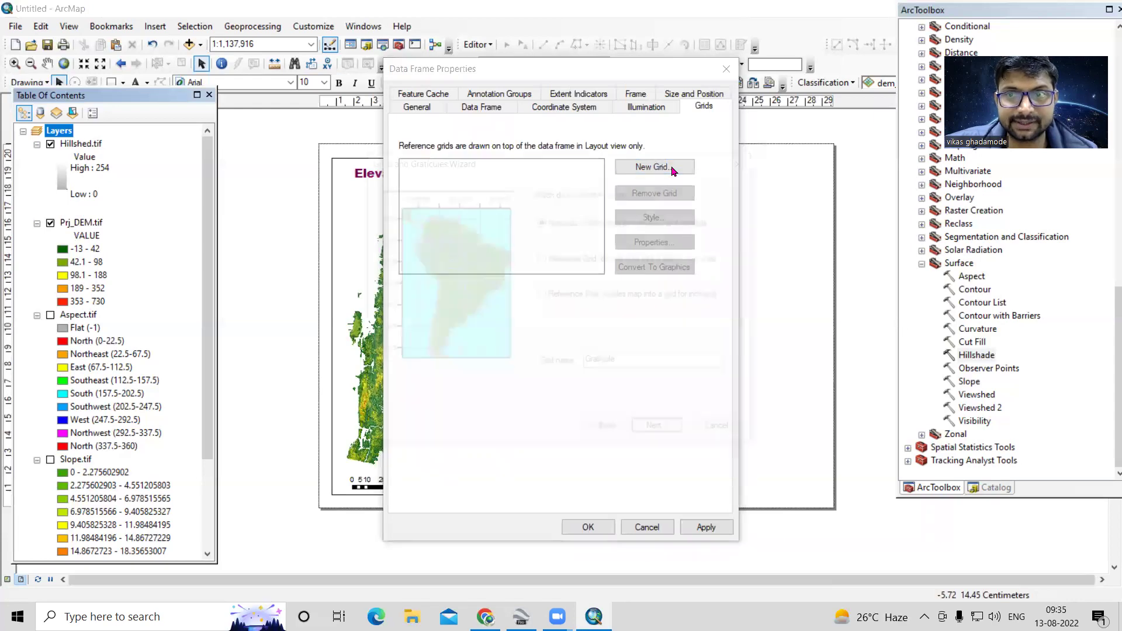
left_click(658, 435)
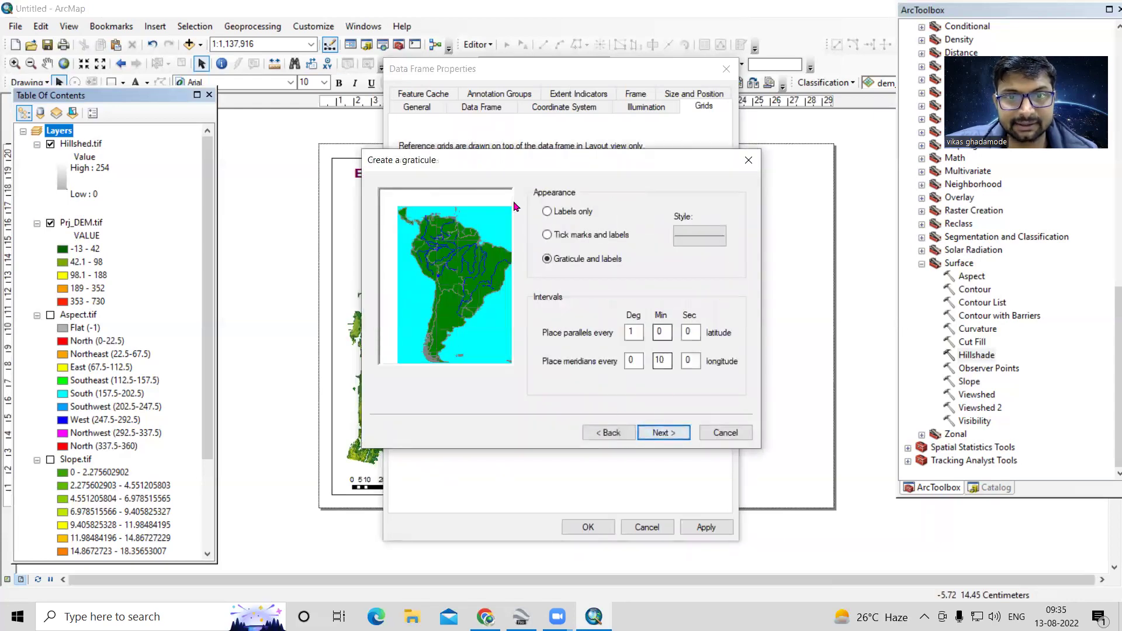
left_click(549, 213)
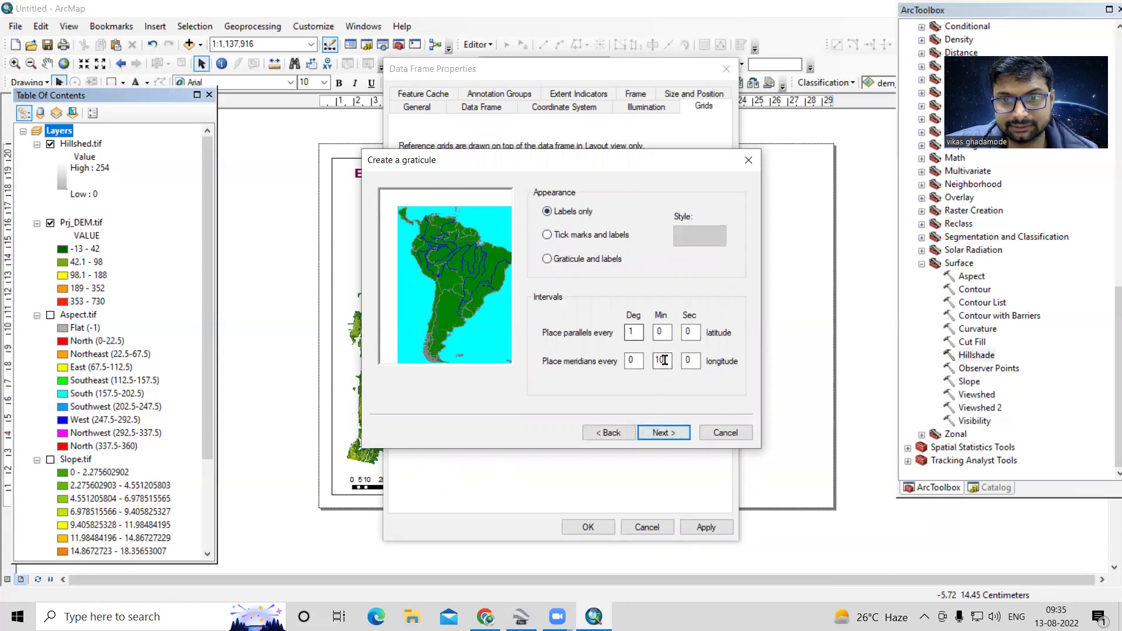
left_click(654, 437)
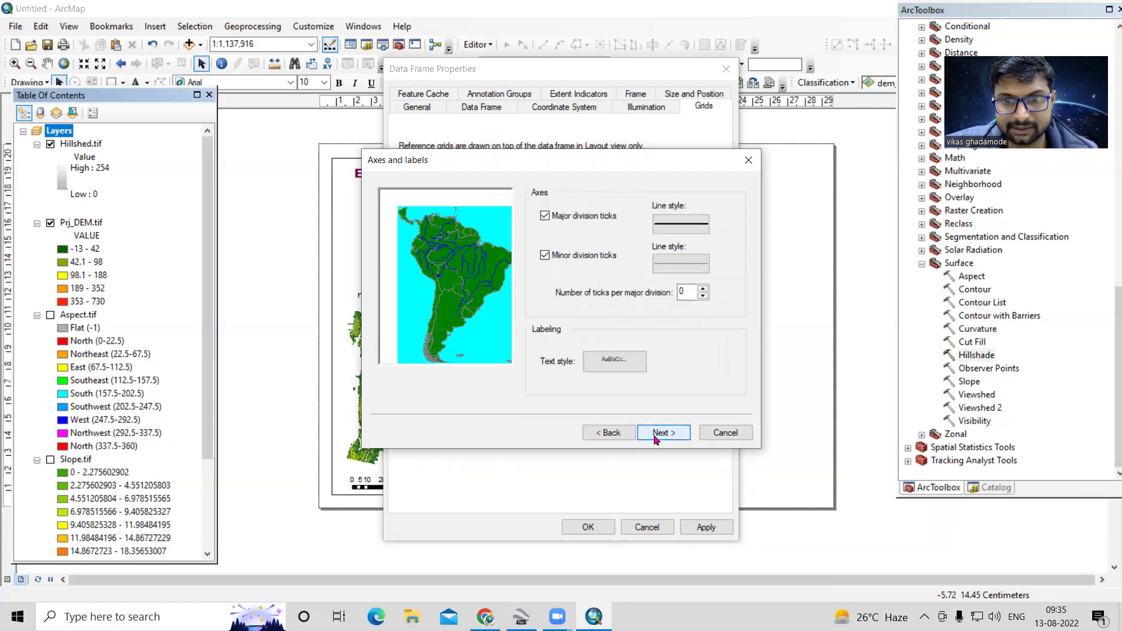
left_click(656, 436)
left_click(657, 436)
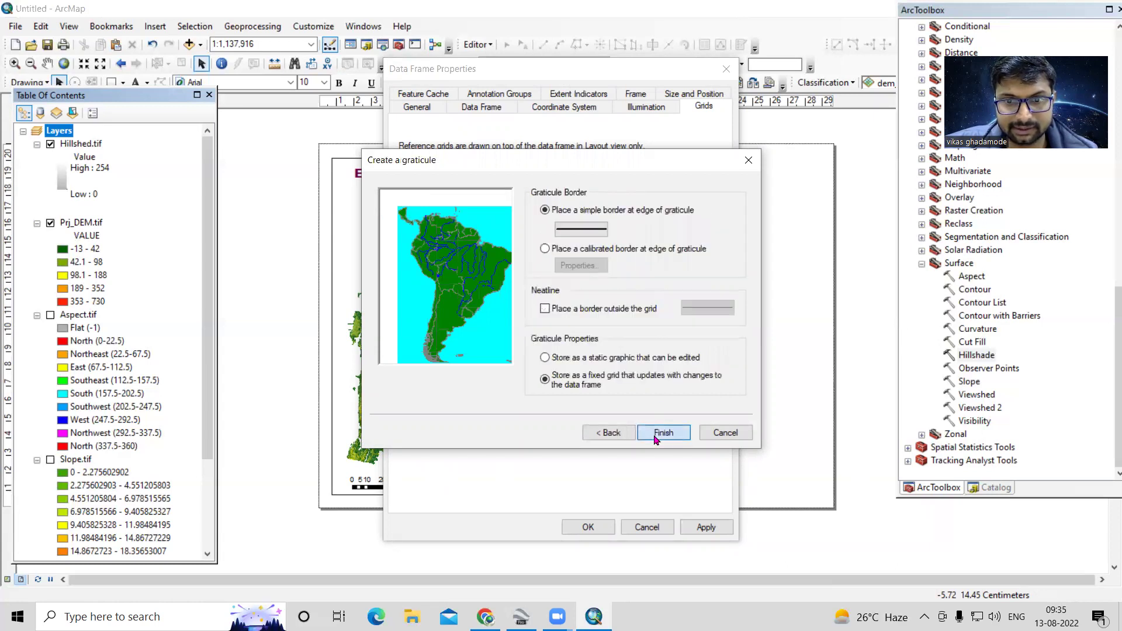
left_click(710, 529)
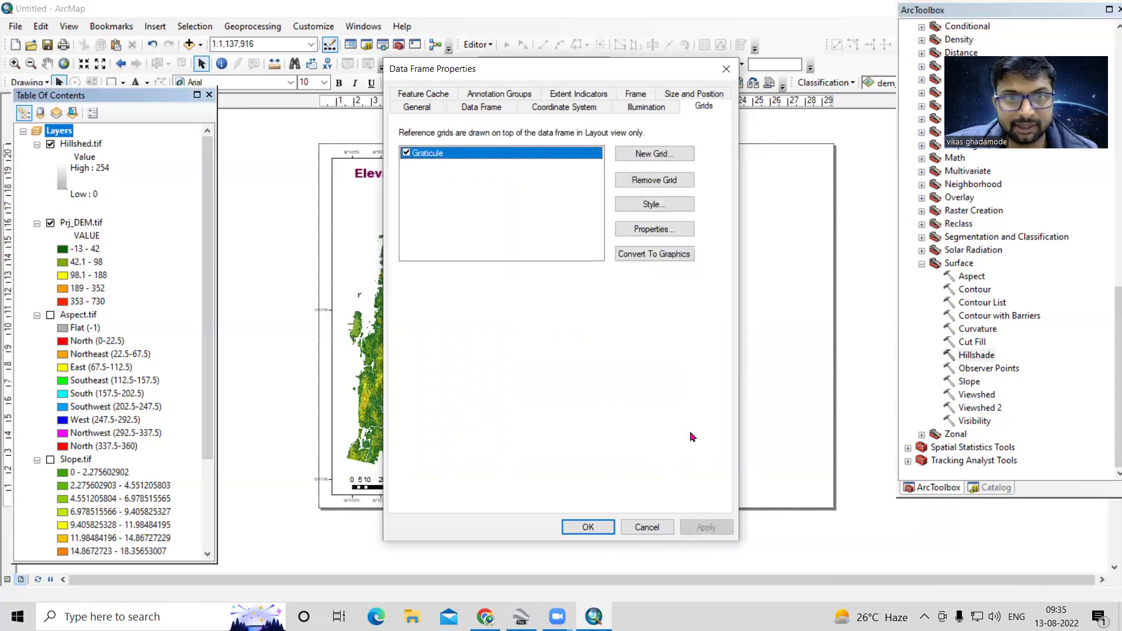
- Set the graticule's Y axis interval to 0 degrees 10 minutes and apply it to the data frame
left_click_drag(569, 67, 942, 116)
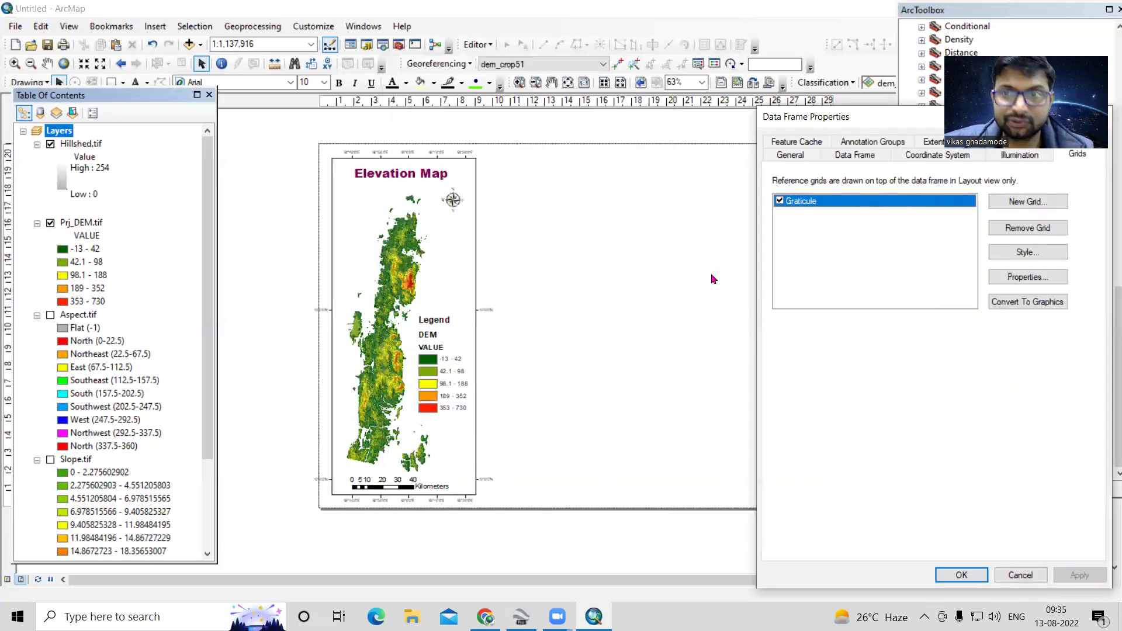
left_click_drag(791, 126, 635, 129)
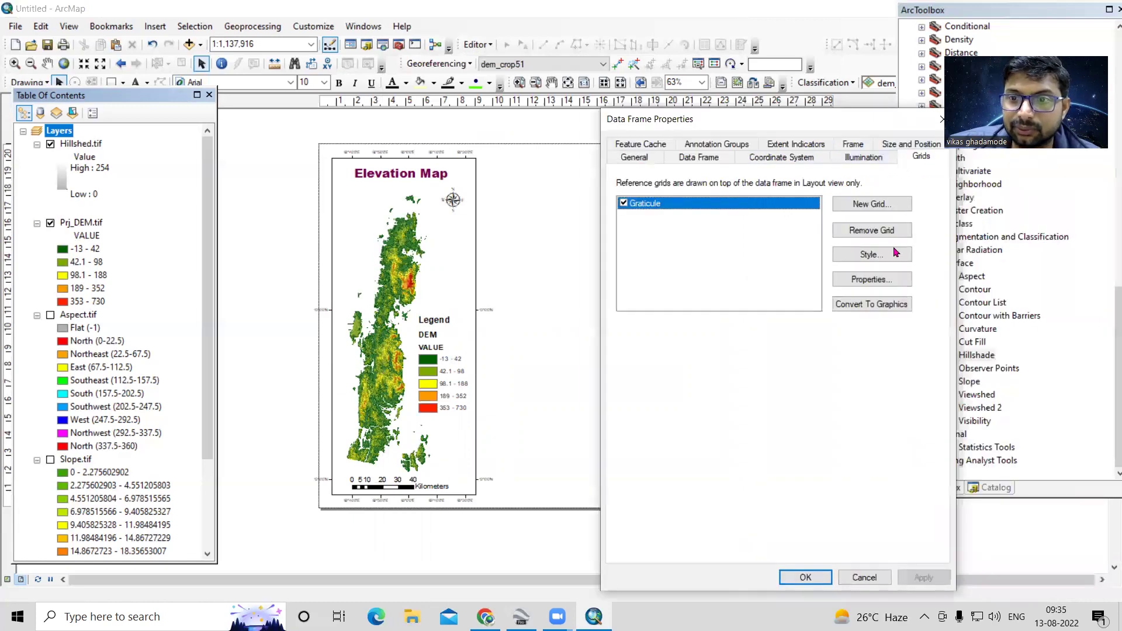
left_click(857, 282)
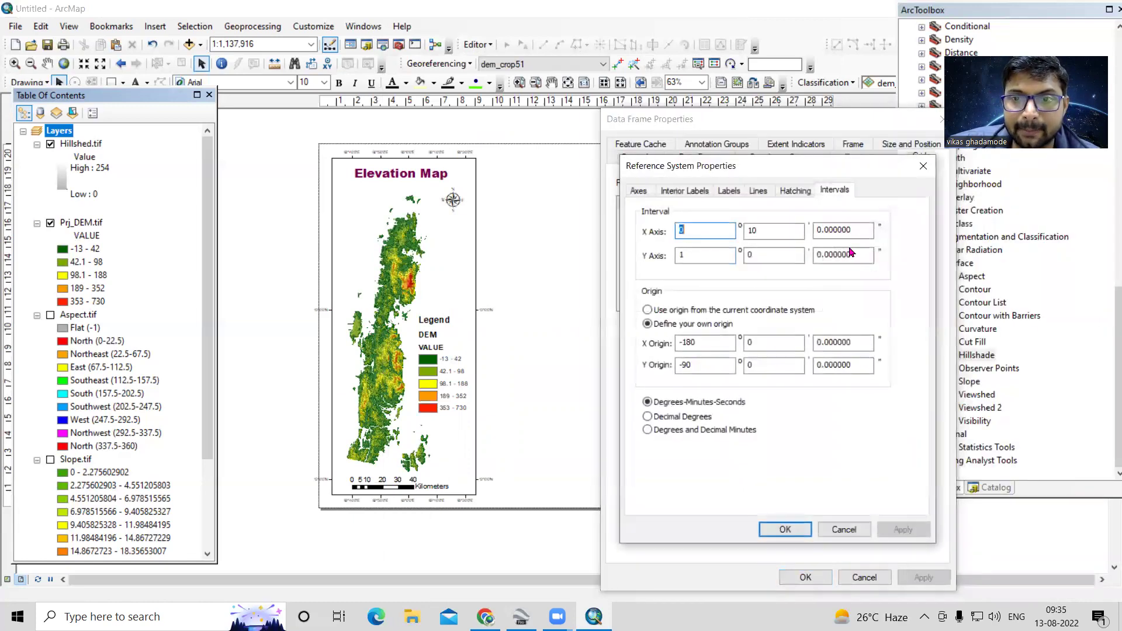
double_click(743, 232)
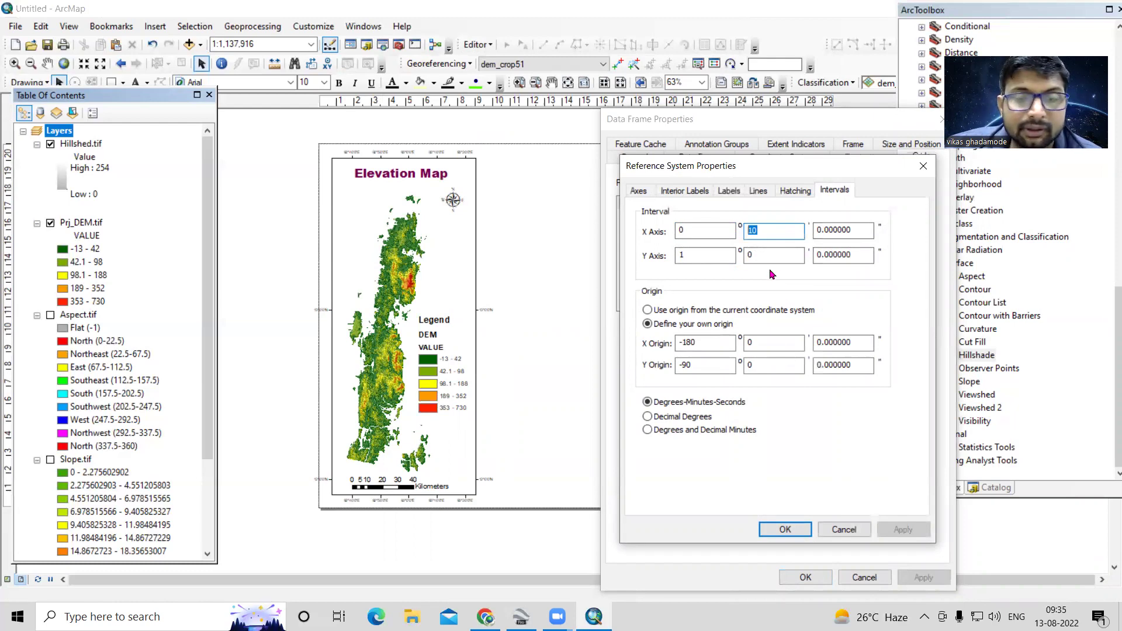
double_click(704, 255)
type("0")
key("Tab")
type("10")
left_click(903, 530)
left_click(785, 529)
left_click(919, 575)
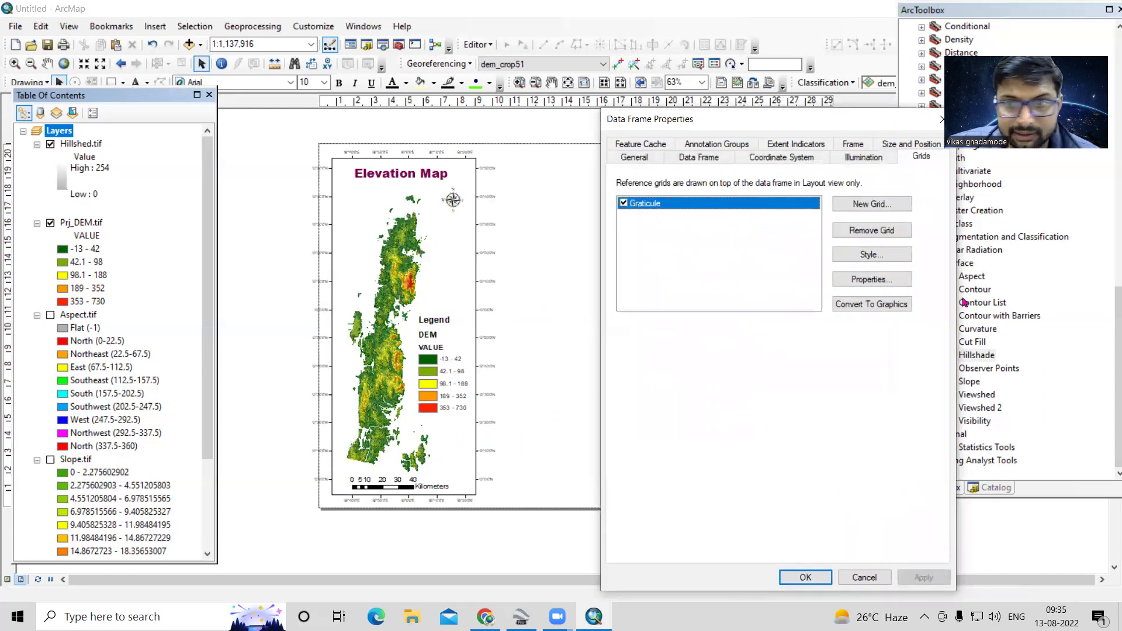
- Format the graticule labels as bold Arial size 10 with vertical orientation on the left and right axes
left_click(887, 278)
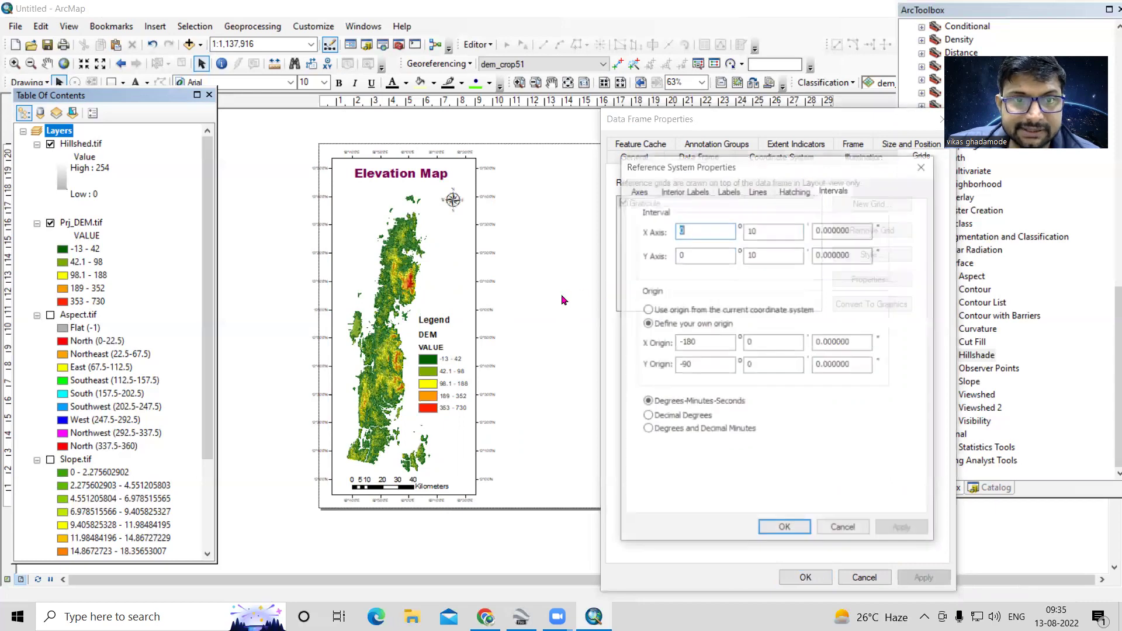
left_click(729, 190)
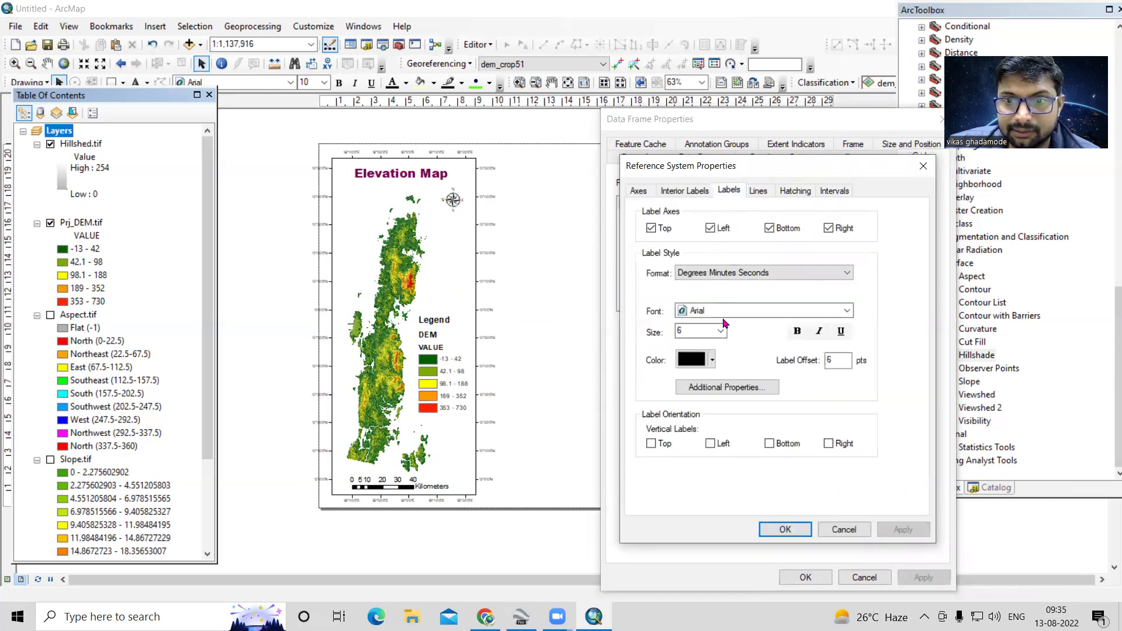
left_click(722, 331)
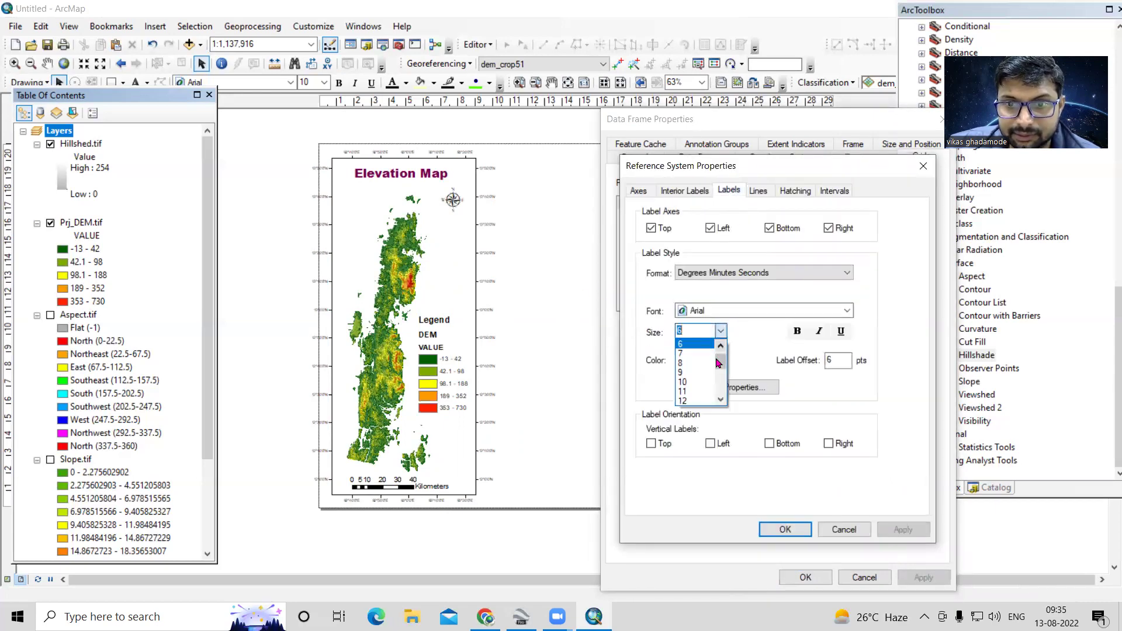
left_click(691, 383)
left_click(797, 332)
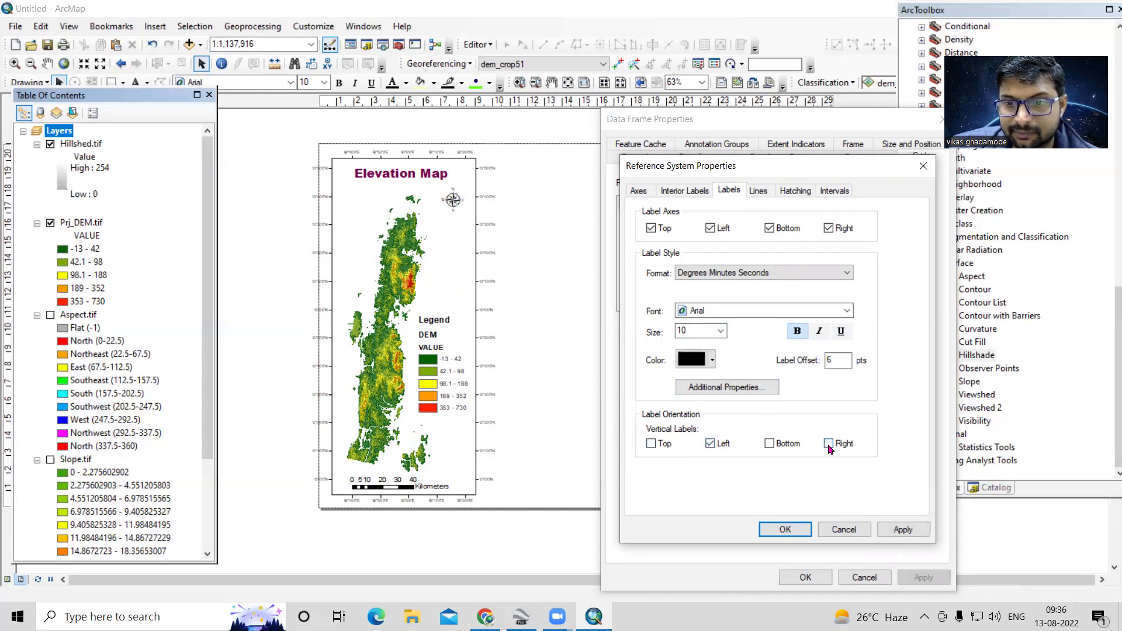
left_click(903, 530)
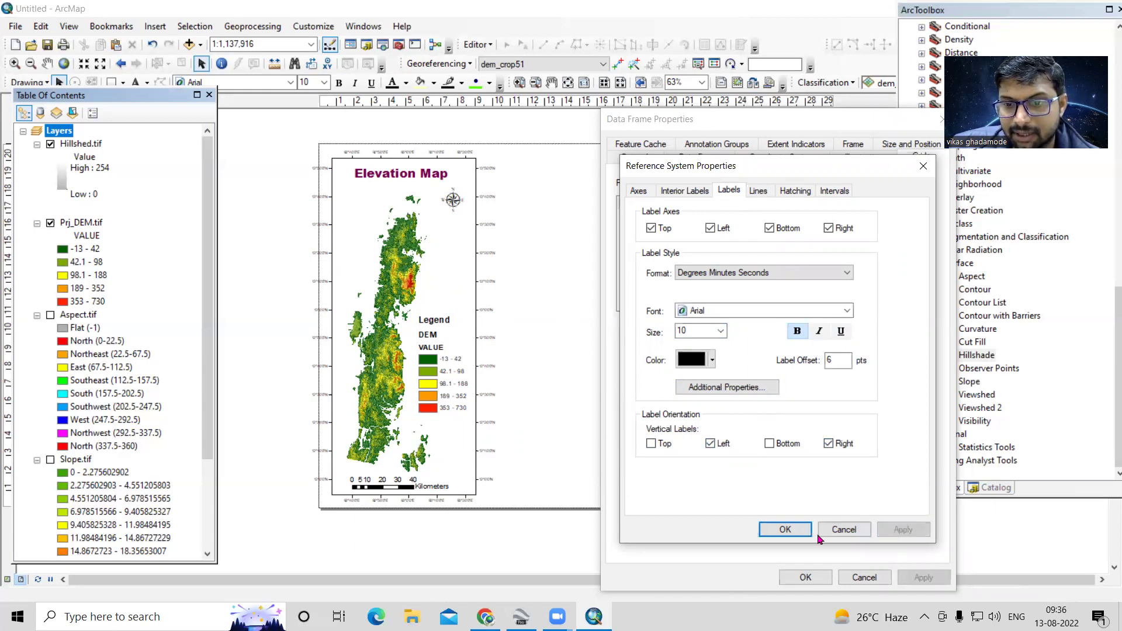
left_click(785, 530)
left_click(922, 578)
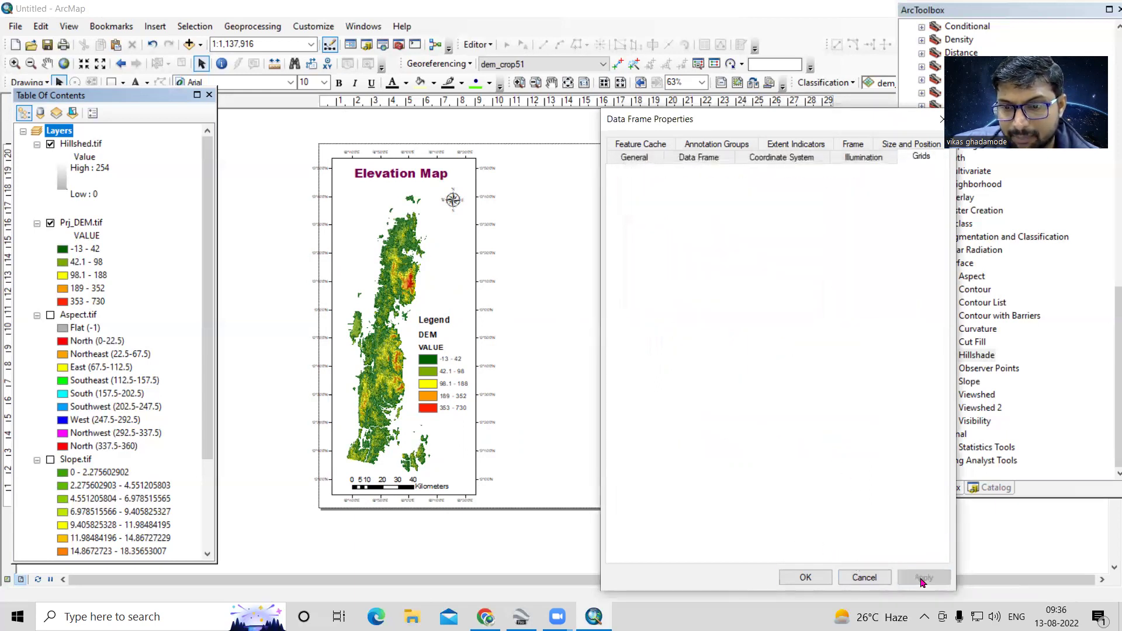
left_click(806, 577)
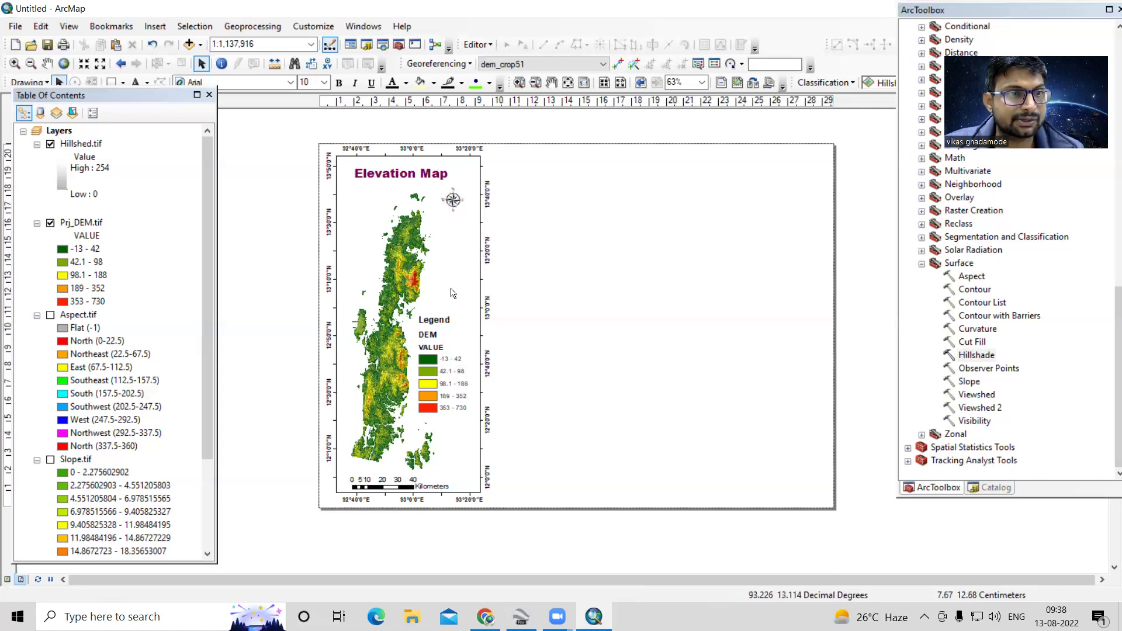
- Duplicate the elevation map's data frame and place the copy beside it in the middle of the page
left_click(466, 282)
right_click(466, 283)
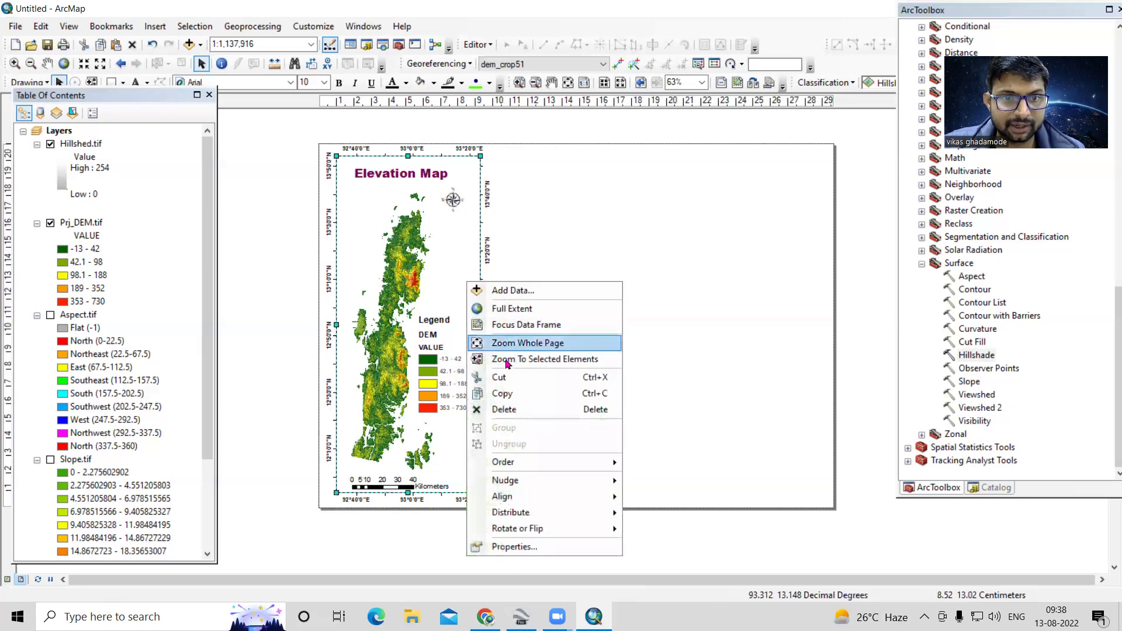
left_click(506, 394)
right_click(649, 226)
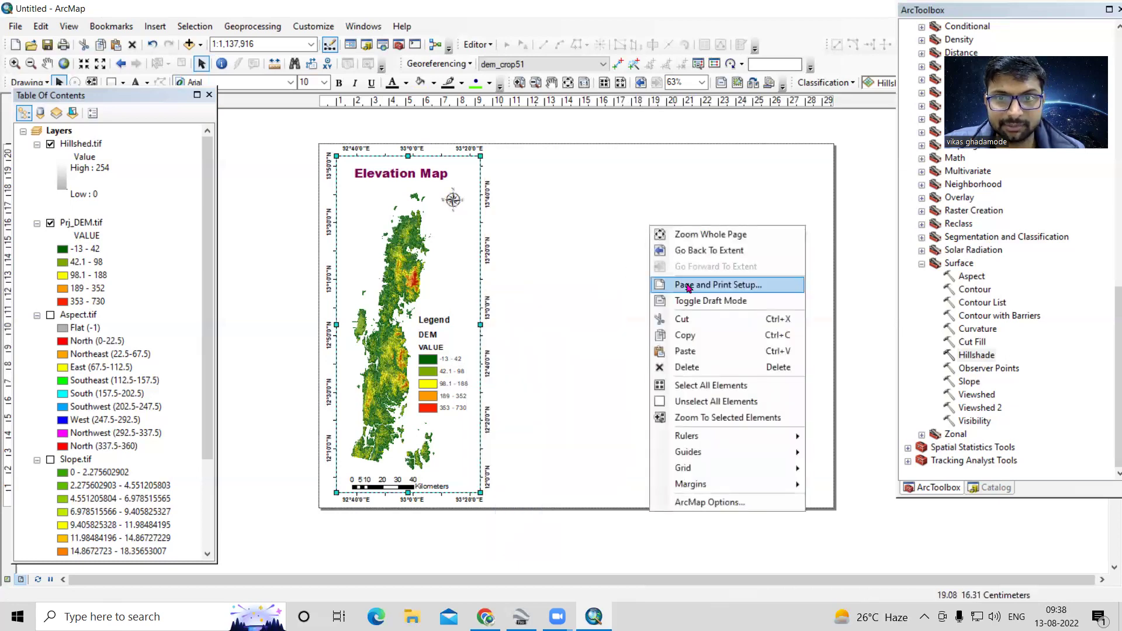
left_click(686, 350)
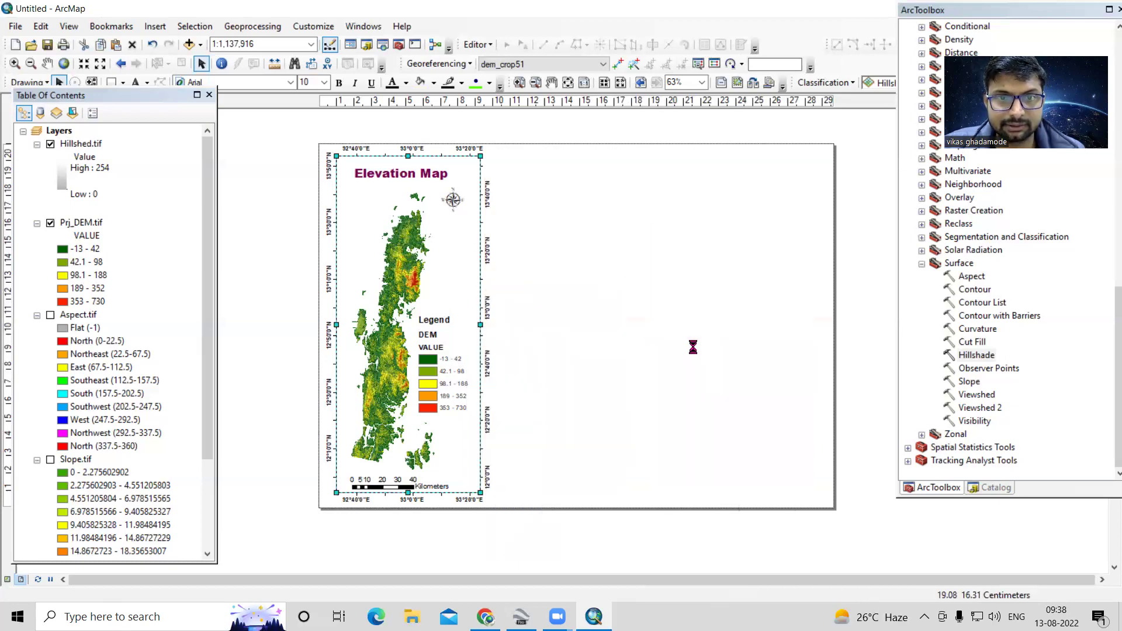
left_click_drag(422, 300, 576, 286)
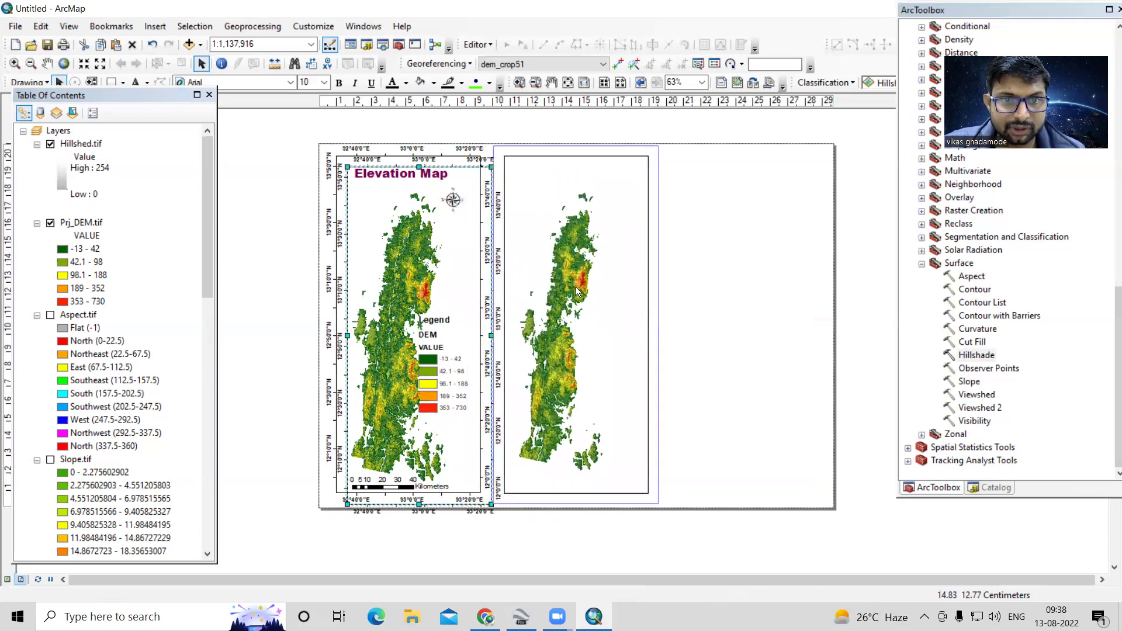
left_click_drag(577, 286, 577, 286)
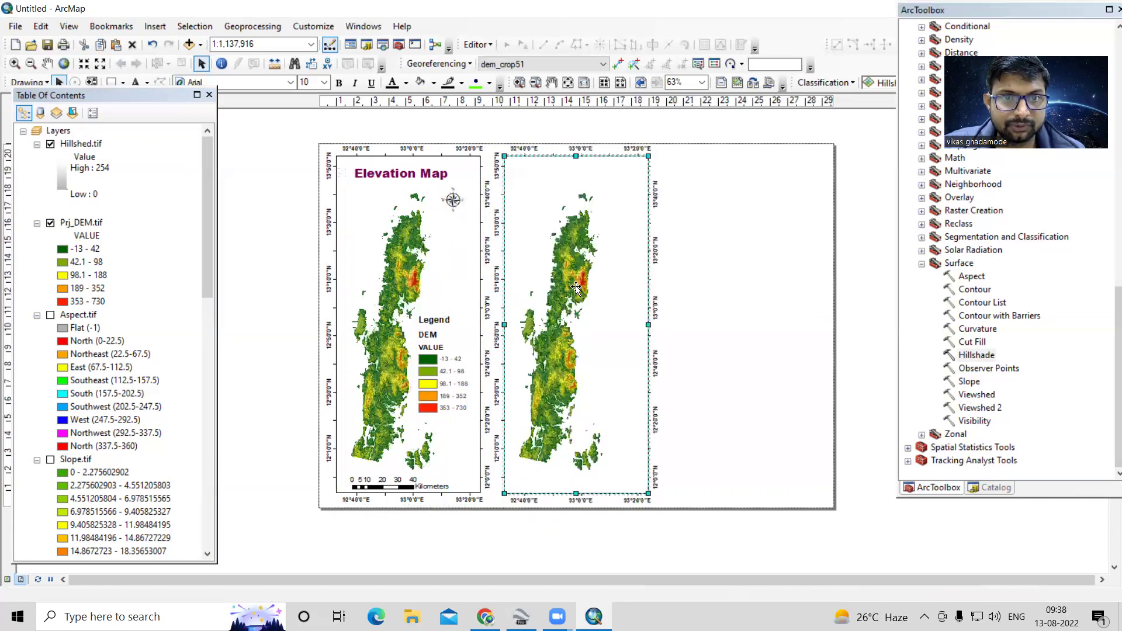
- In the middle data frame, turn off the Prj_DEM.tif layer and turn on Slope.tif
left_click(50, 224)
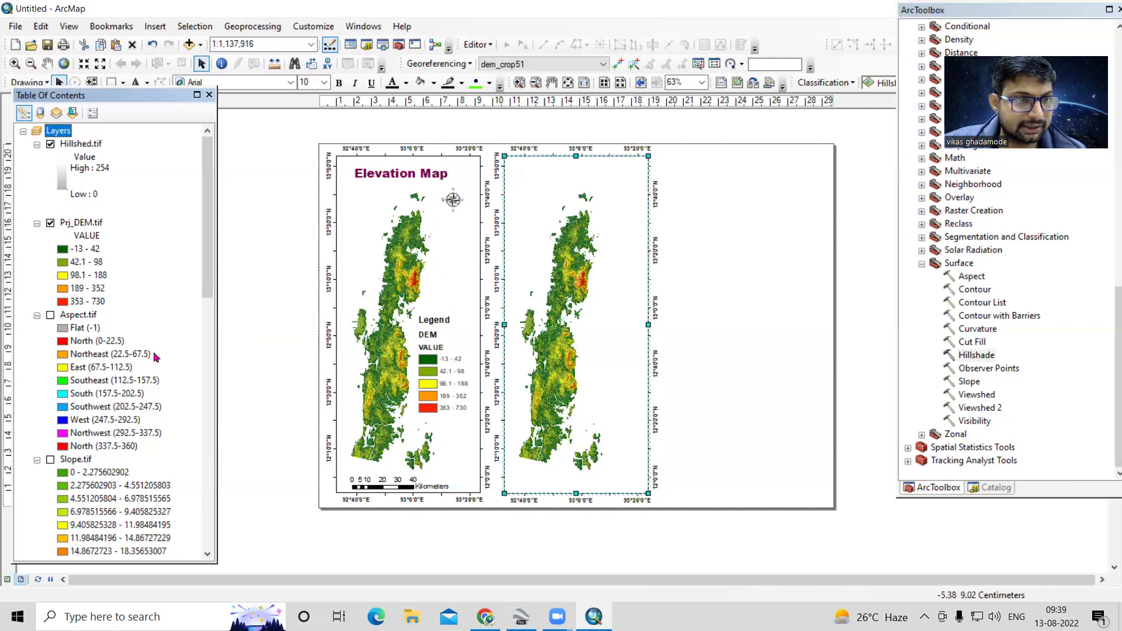
scroll(157, 357, "down", 10)
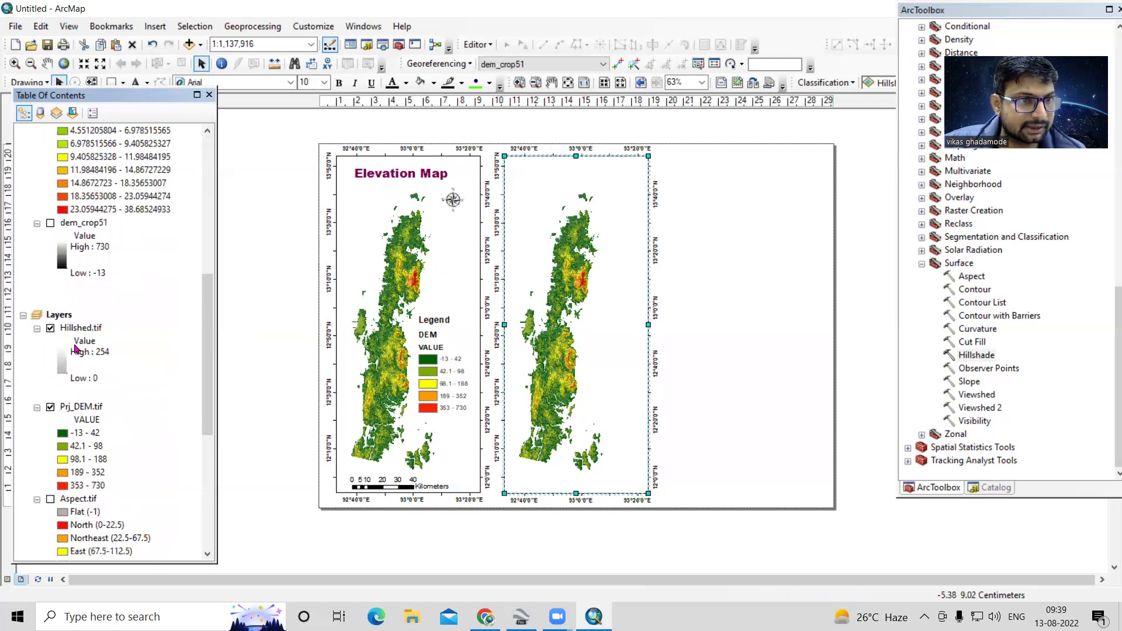
scroll(75, 349, "down", 1)
left_click(51, 369)
scroll(51, 461, "down", 6)
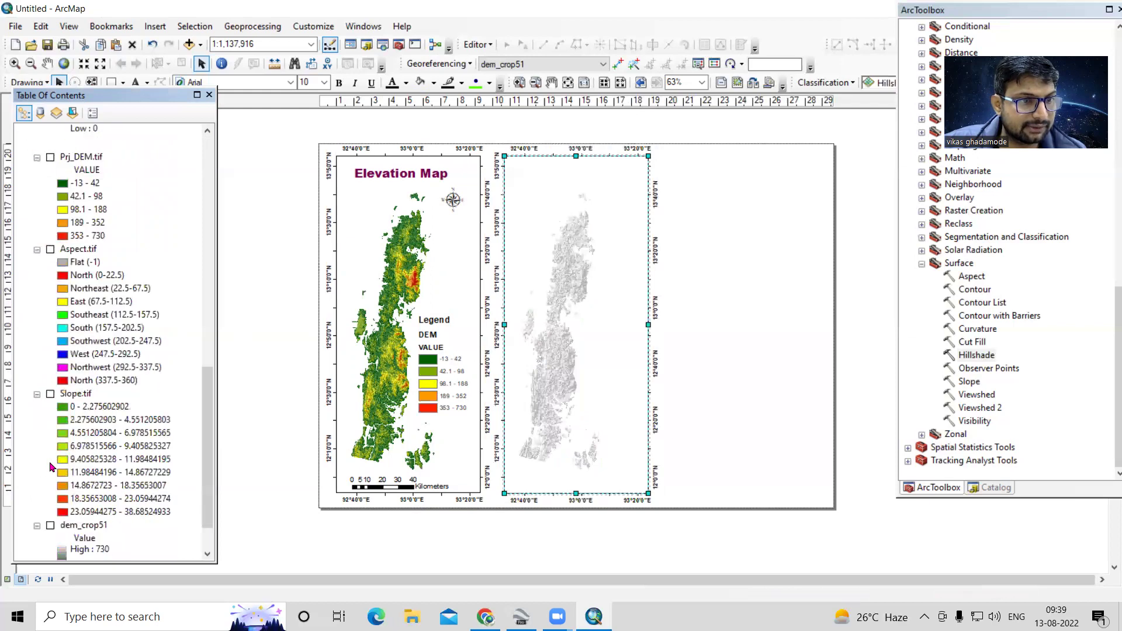
left_click(51, 395)
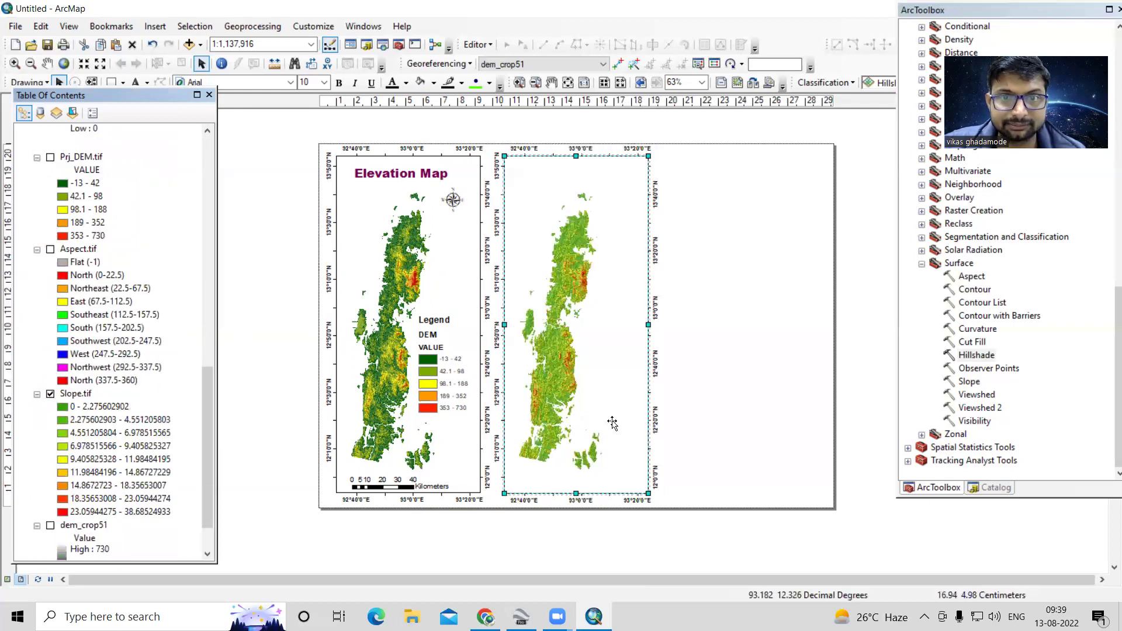
- Duplicate the slope data frame and place the copy in the empty space at the right side of the page
right_click(581, 387)
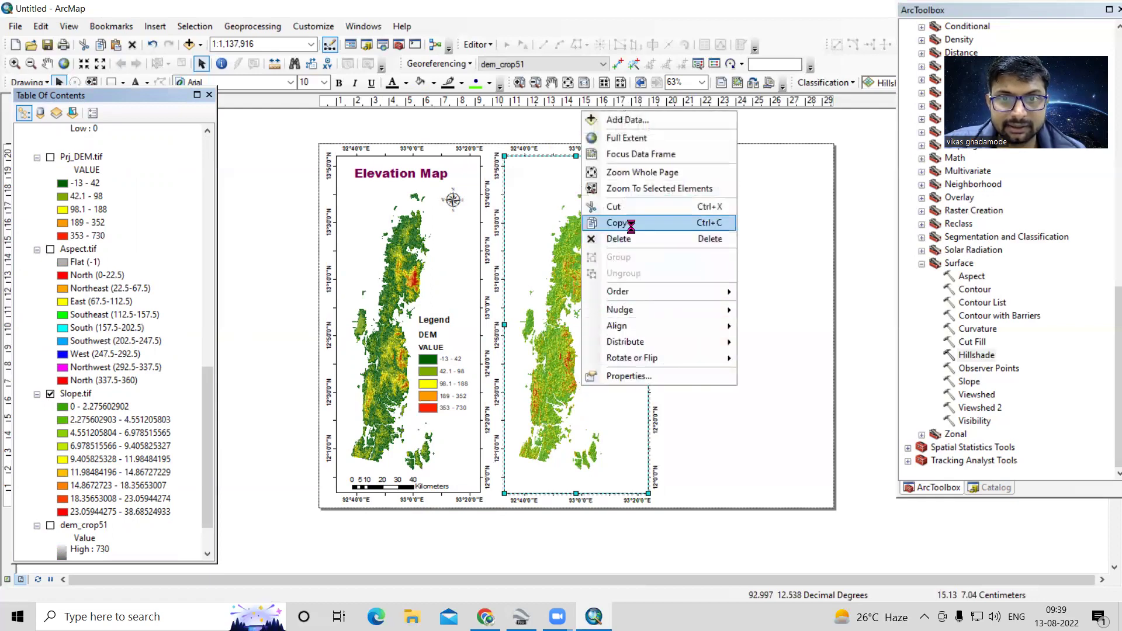
left_click(631, 223)
right_click(766, 215)
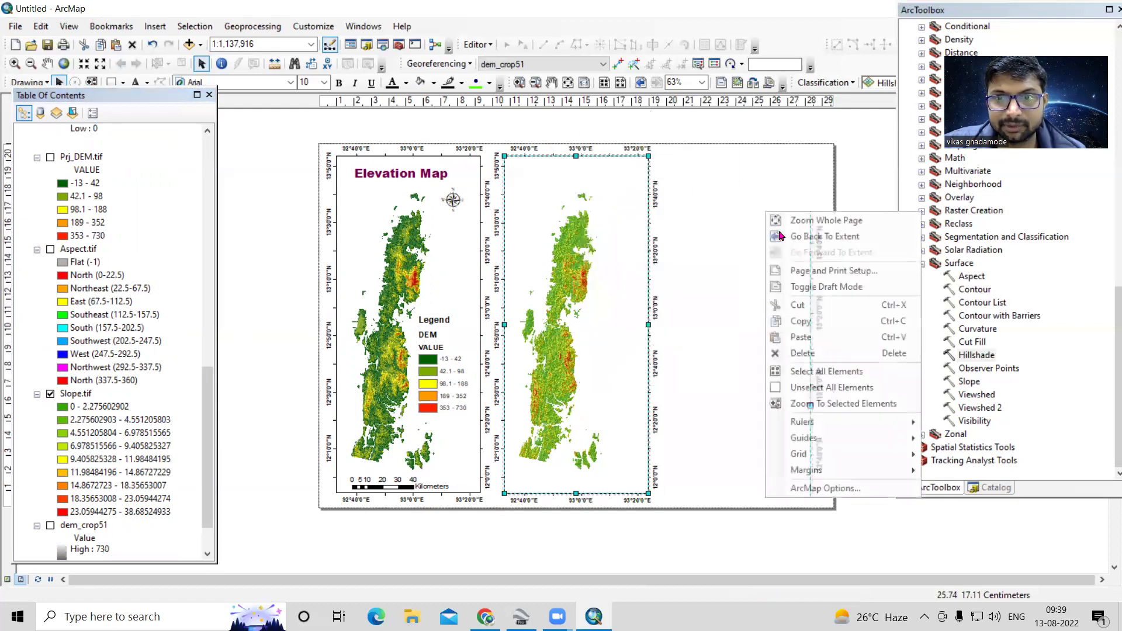
left_click(823, 342)
left_click_drag(590, 329, 751, 317)
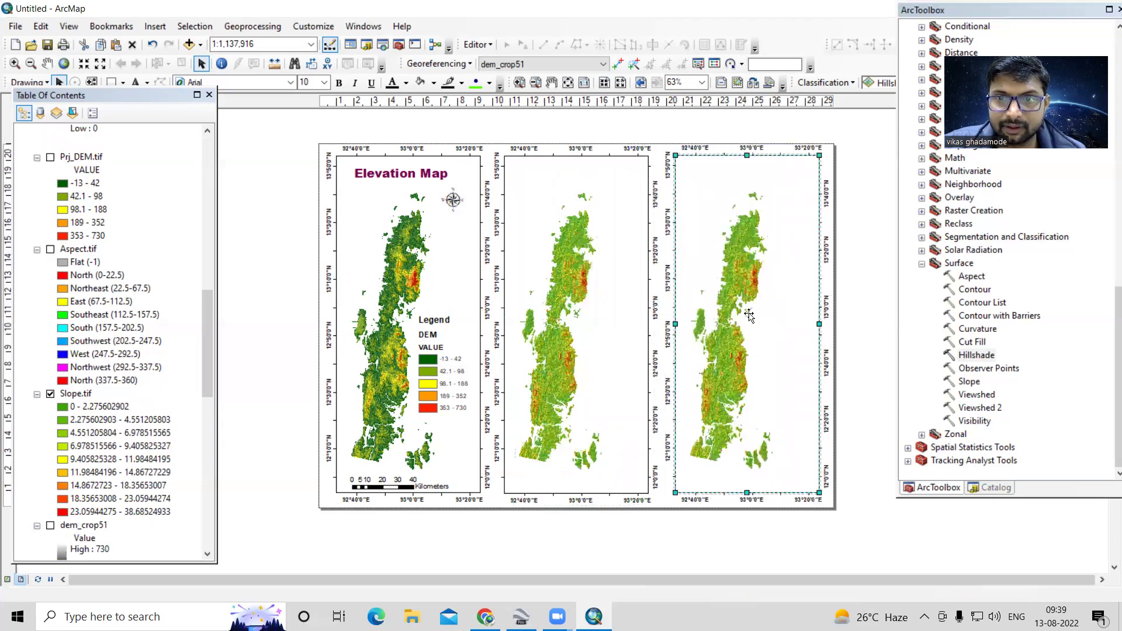
left_click_drag(749, 316, 749, 316)
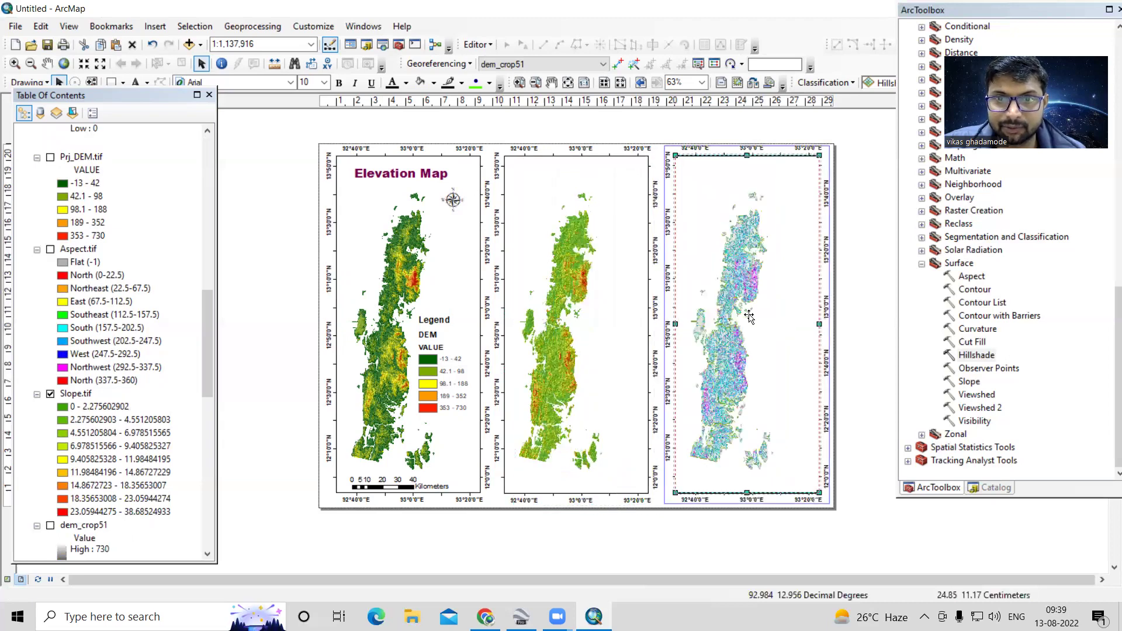
- In the third data frame, turn off the Slope.tif layer and turn on Aspect.tif
scroll(53, 394, "up", 5)
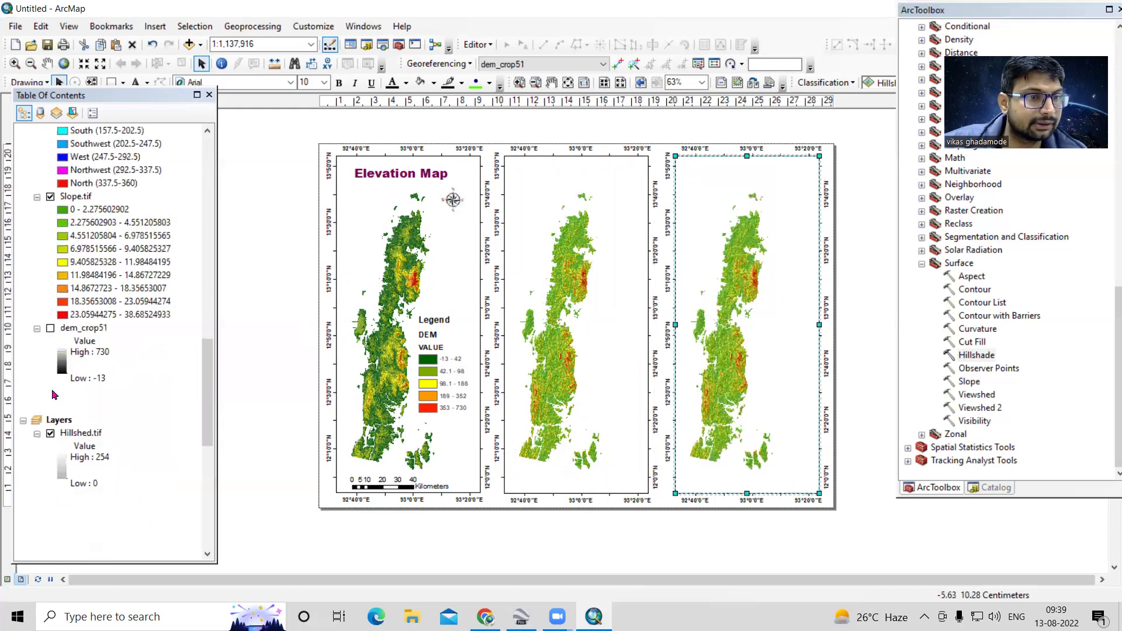
scroll(62, 415, "down", 3)
left_click(52, 331)
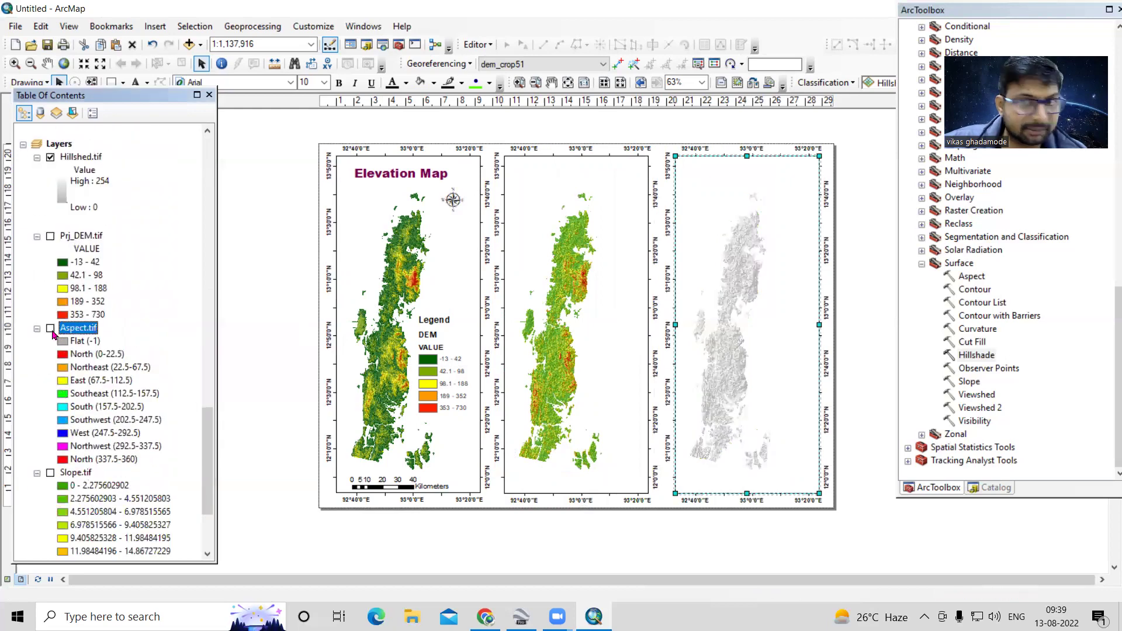
left_click(51, 330)
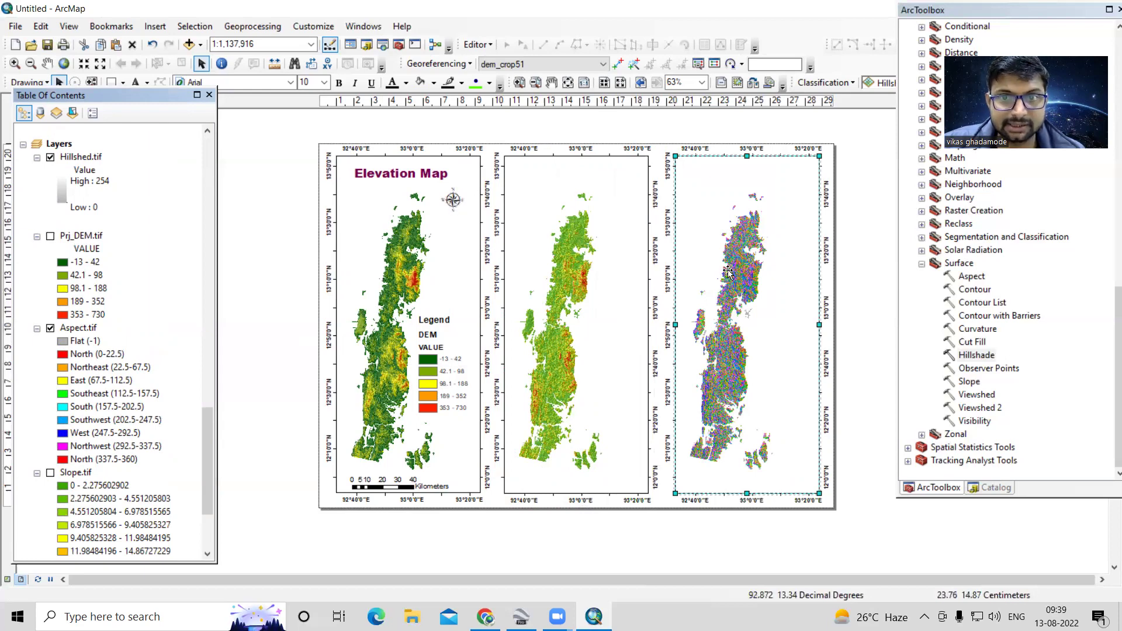
- Copy the "Elevation Map" title and place one copy above the slope raster and another above the aspect raster
left_click(593, 292)
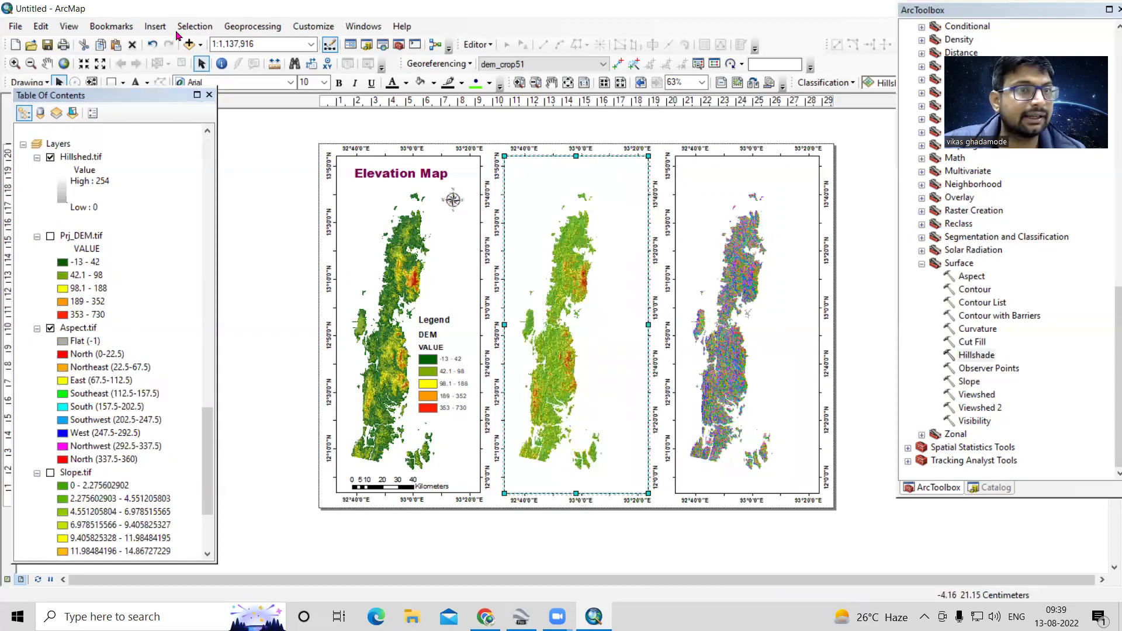
left_click(155, 26)
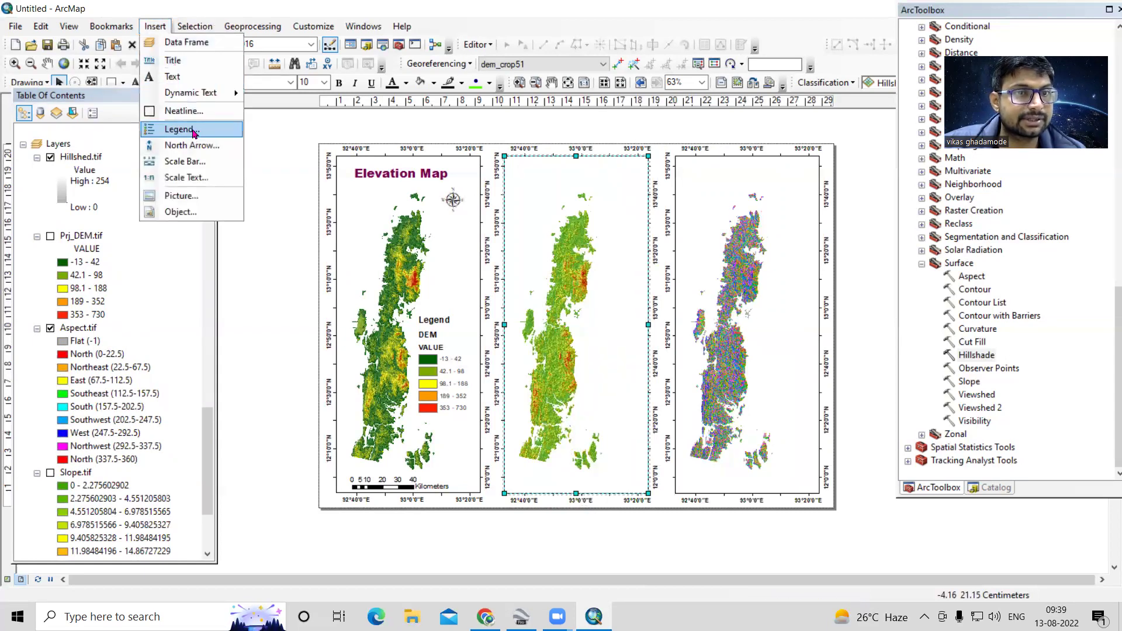
right_click(404, 173)
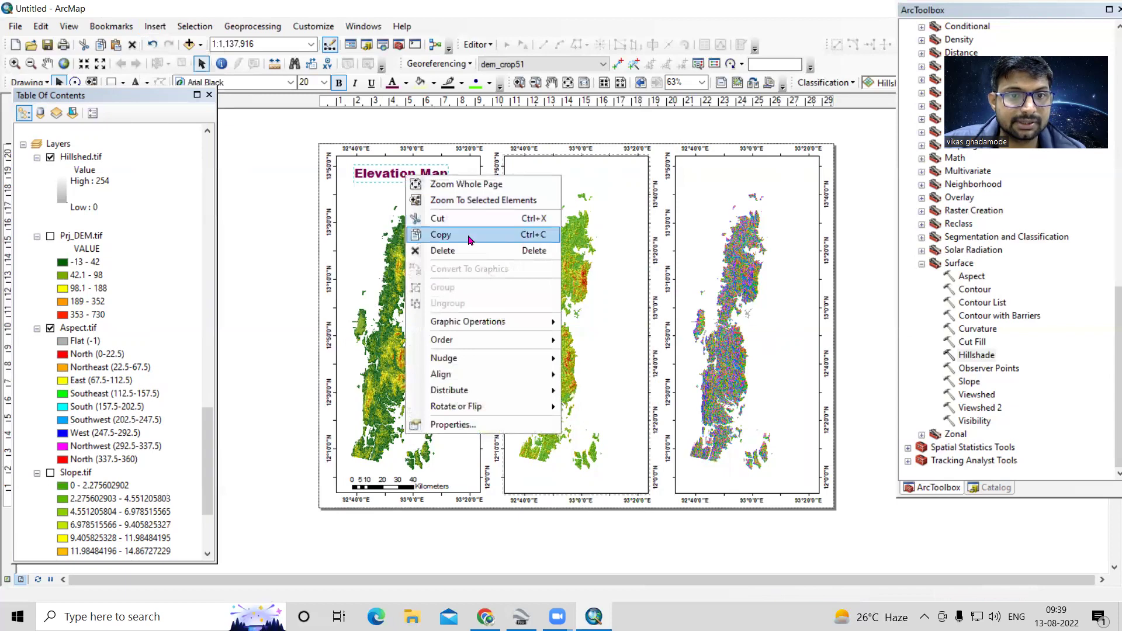
left_click(572, 188)
right_click(582, 176)
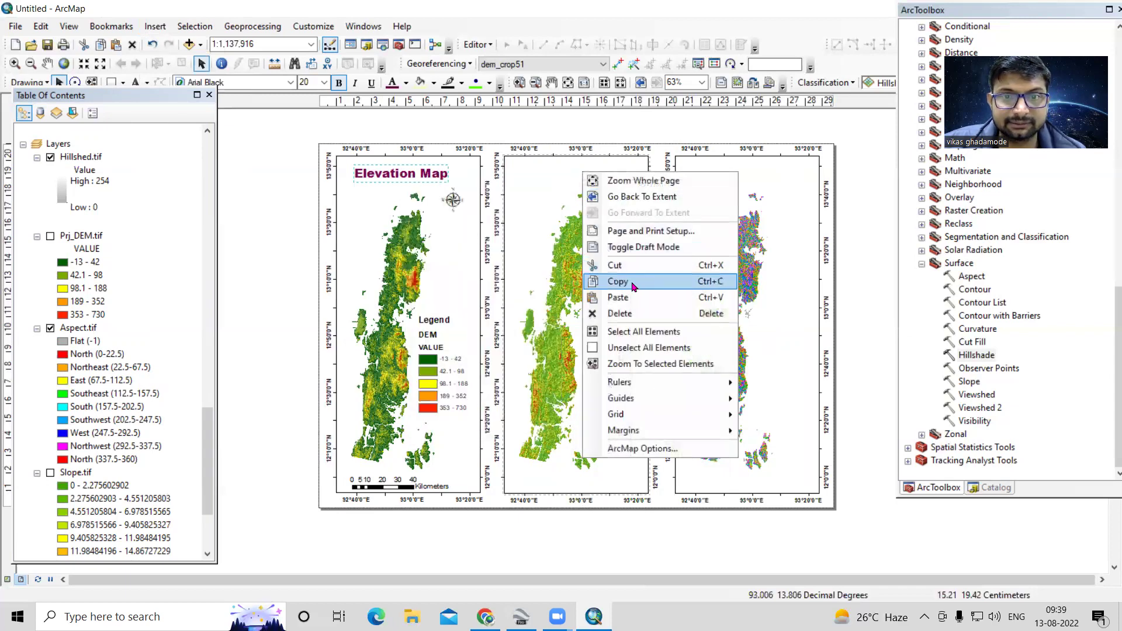
left_click(635, 300)
left_click_drag(409, 188, 577, 178)
right_click(718, 169)
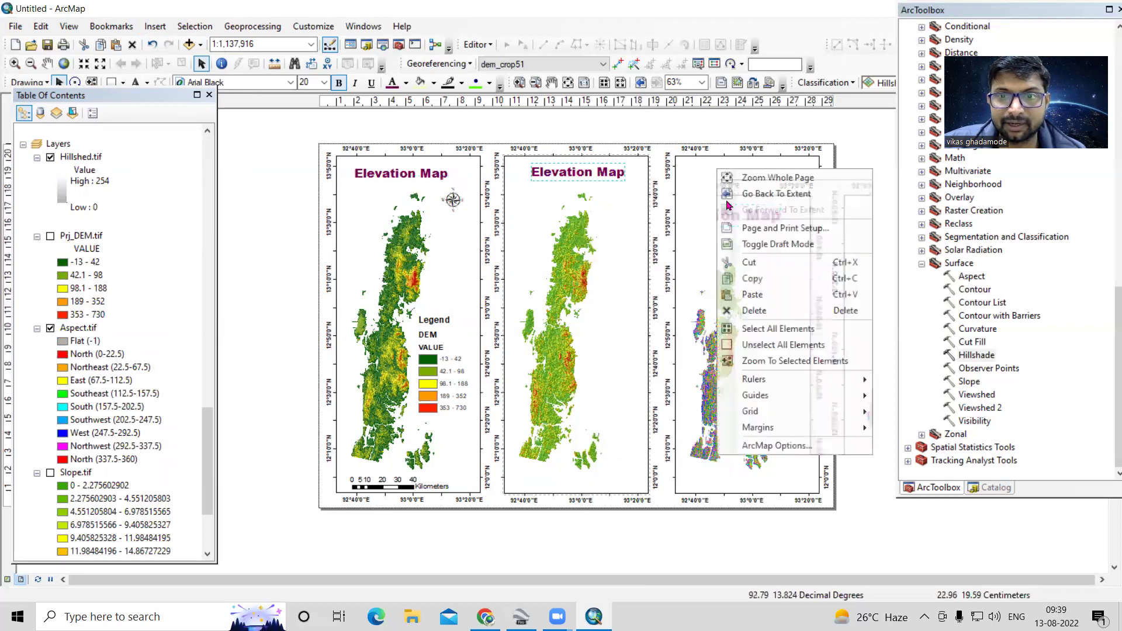
left_click(754, 293)
left_click_drag(428, 184, 763, 171)
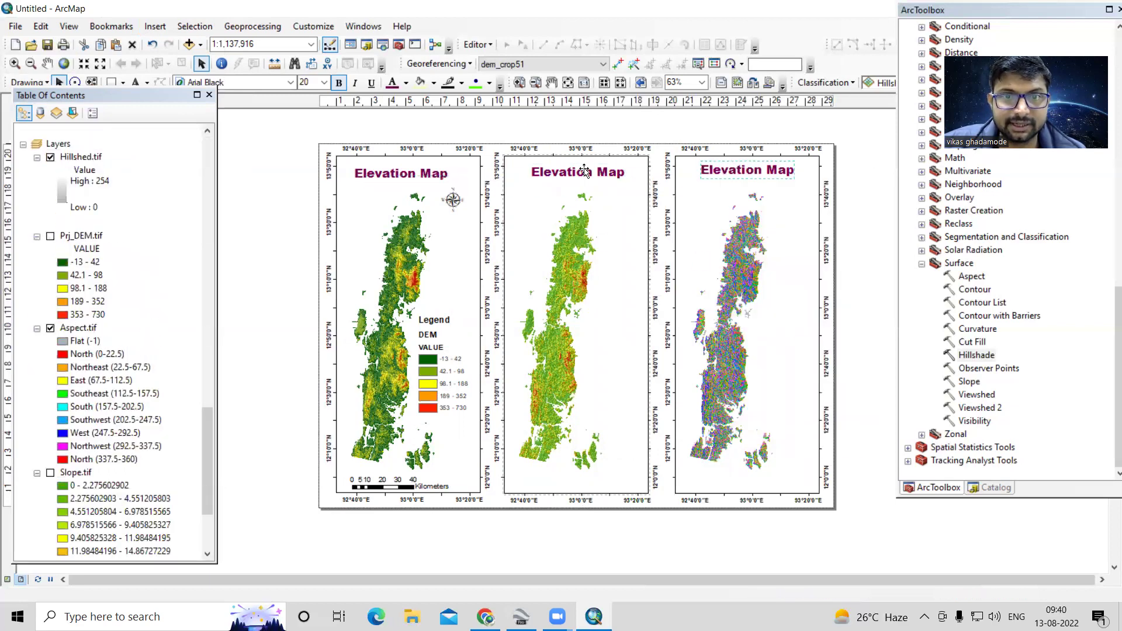
- Change the title text above the slope raster to "Slope Map"
double_click(760, 171)
key("ctrl+a")
key("BackSpace")
type("Slo")
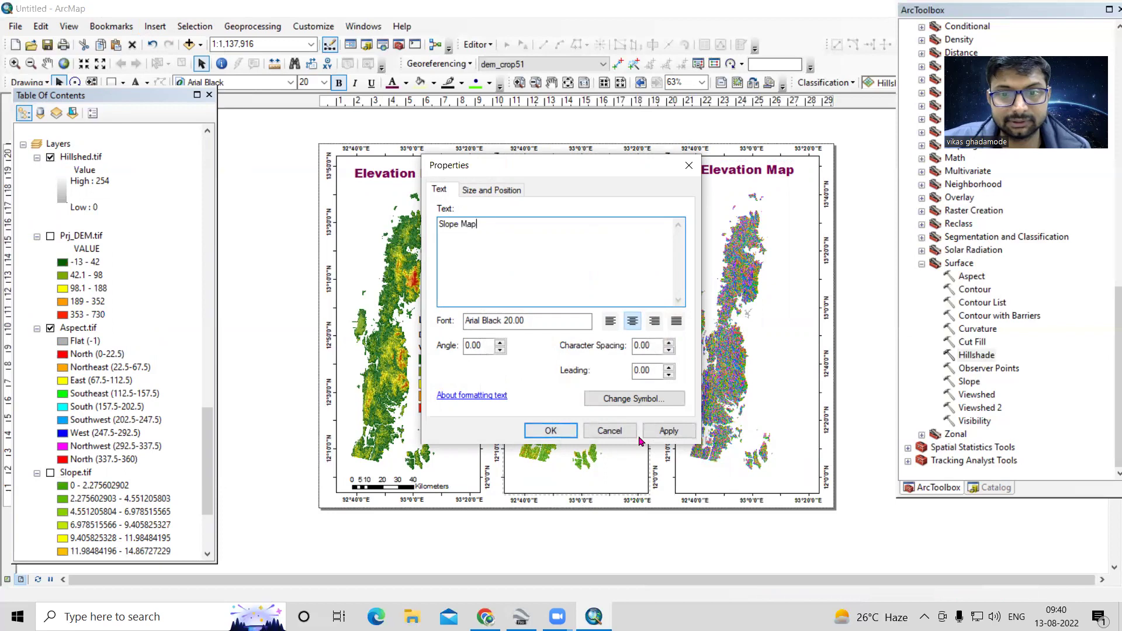
left_click(669, 431)
left_click(551, 430)
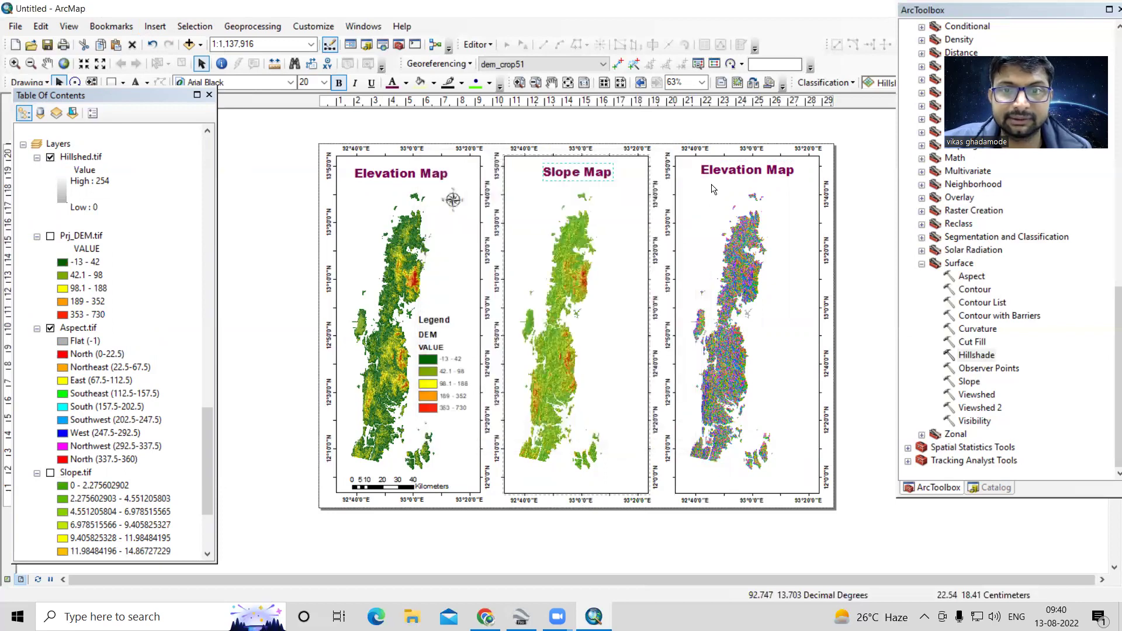
- Change the title text above the aspect raster to "Aspect Map" and deselect it
right_click(750, 173)
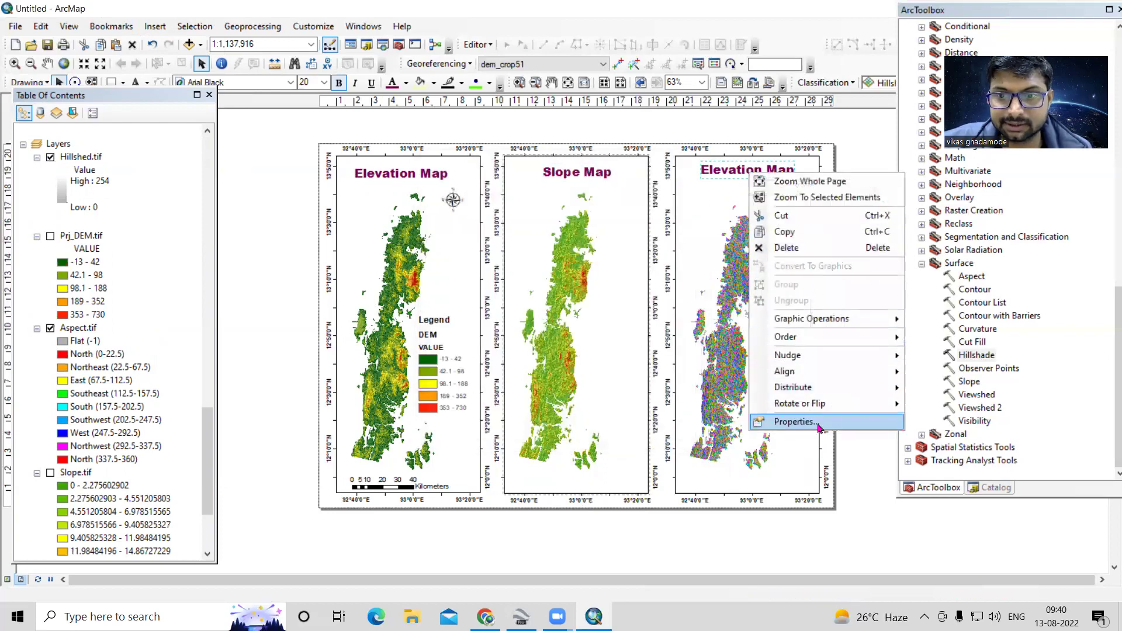
left_click(796, 422)
key("BackSpace")
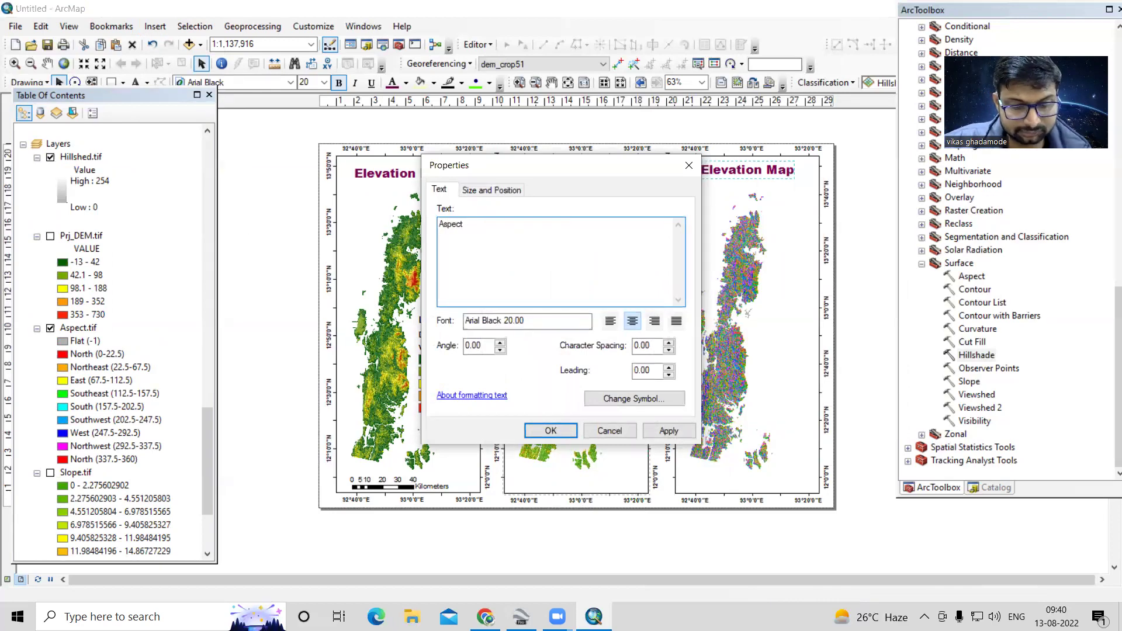
type("Aspect Map")
left_click(668, 431)
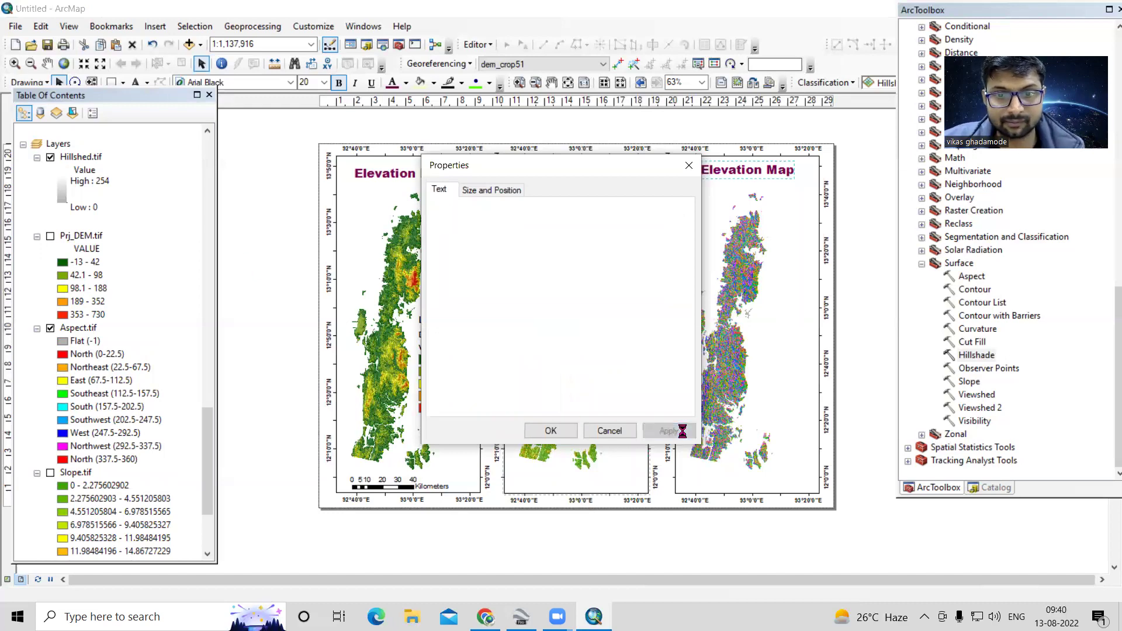
left_click(550, 431)
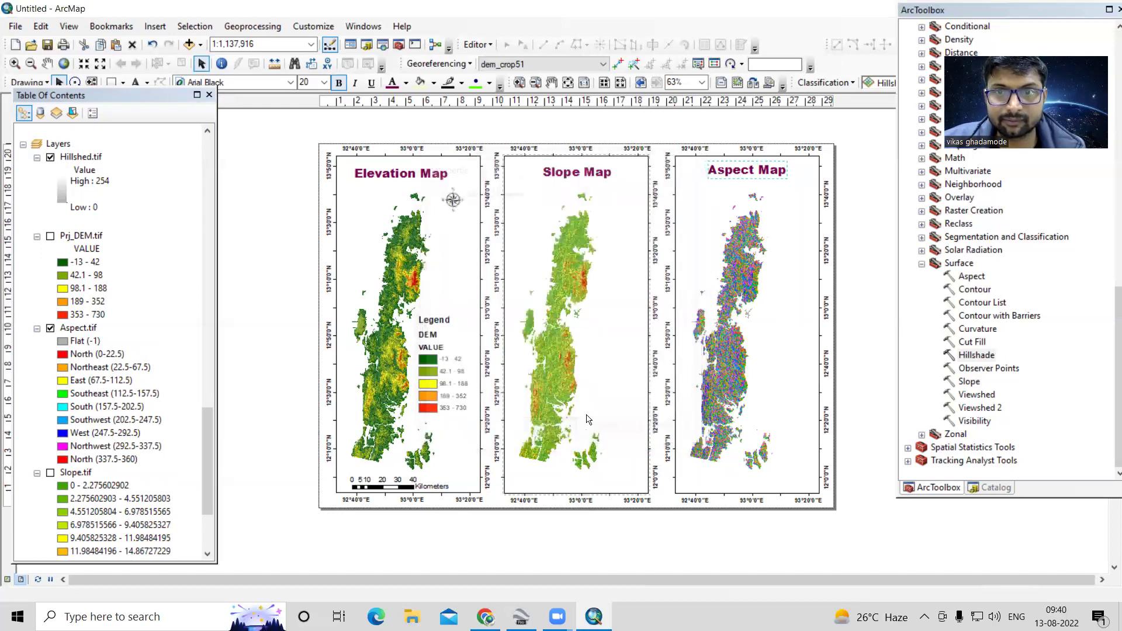
left_click(884, 335)
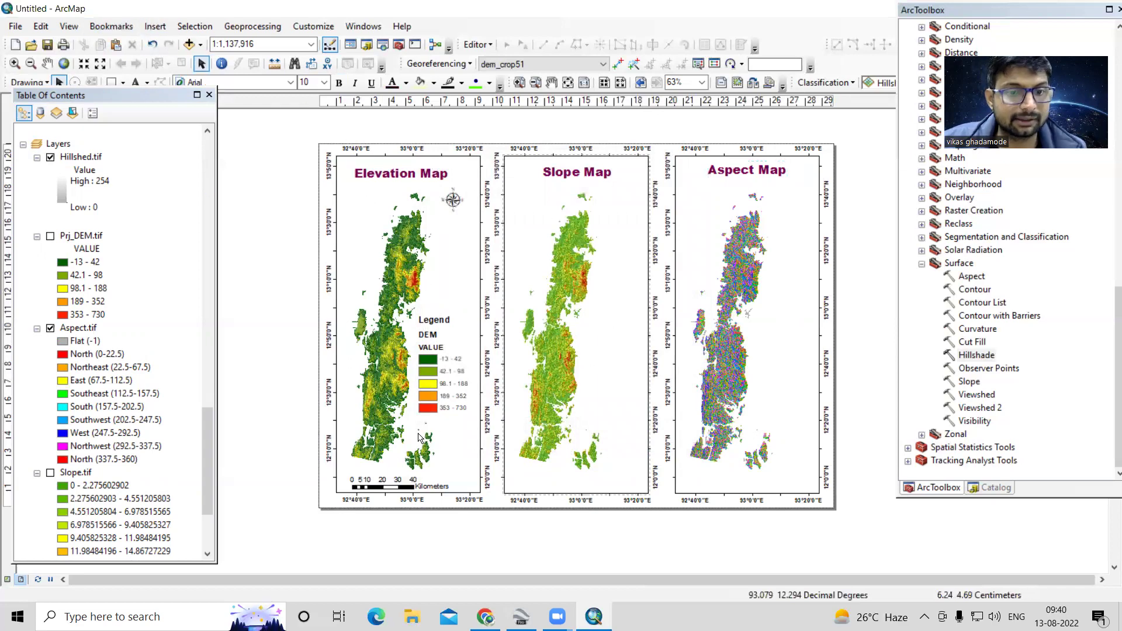
- Copy the elevation map's north arrow and place one copy beside the slope raster and another beside the aspect raster
right_click(454, 201)
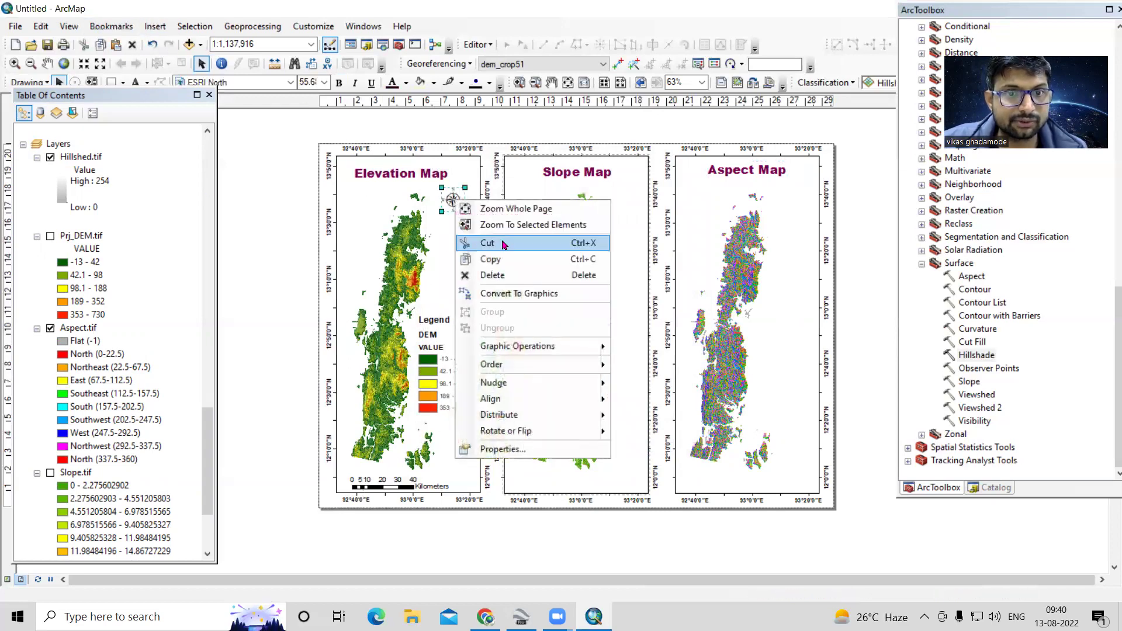
left_click(506, 265)
right_click(637, 191)
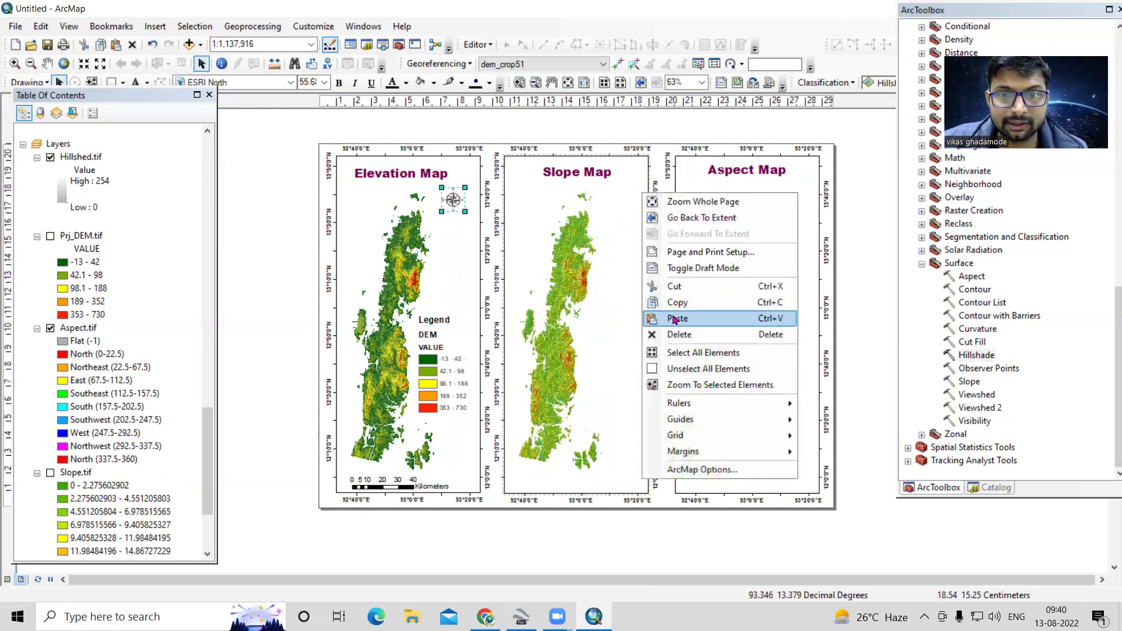
left_click(675, 321)
left_click_drag(465, 210, 626, 194)
right_click(616, 219)
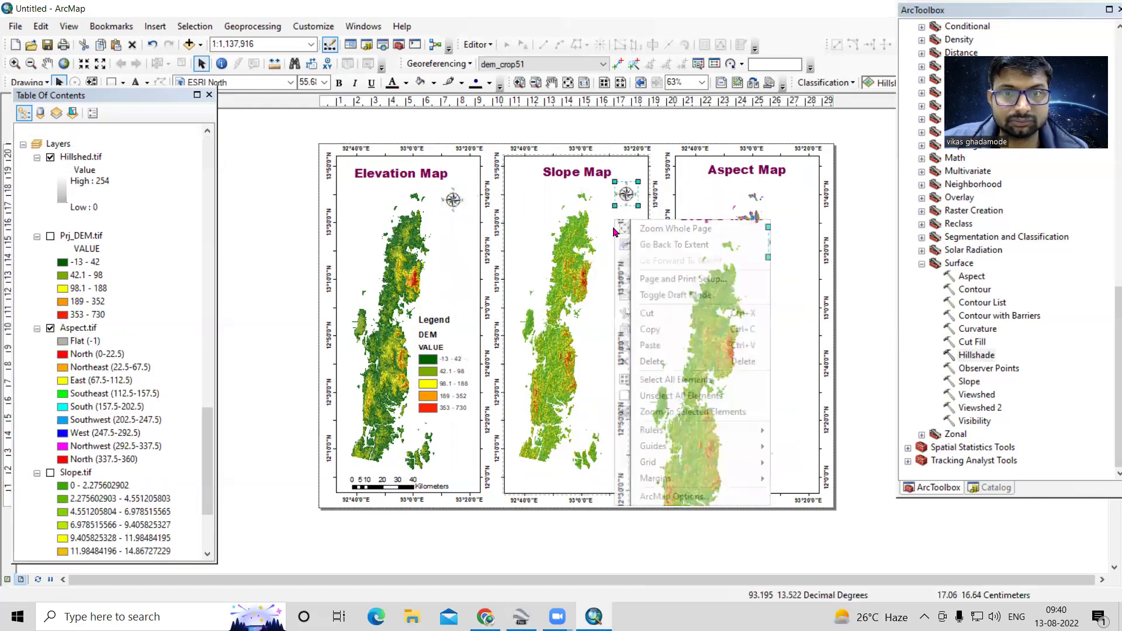
left_click(641, 349)
left_click_drag(464, 210, 799, 192)
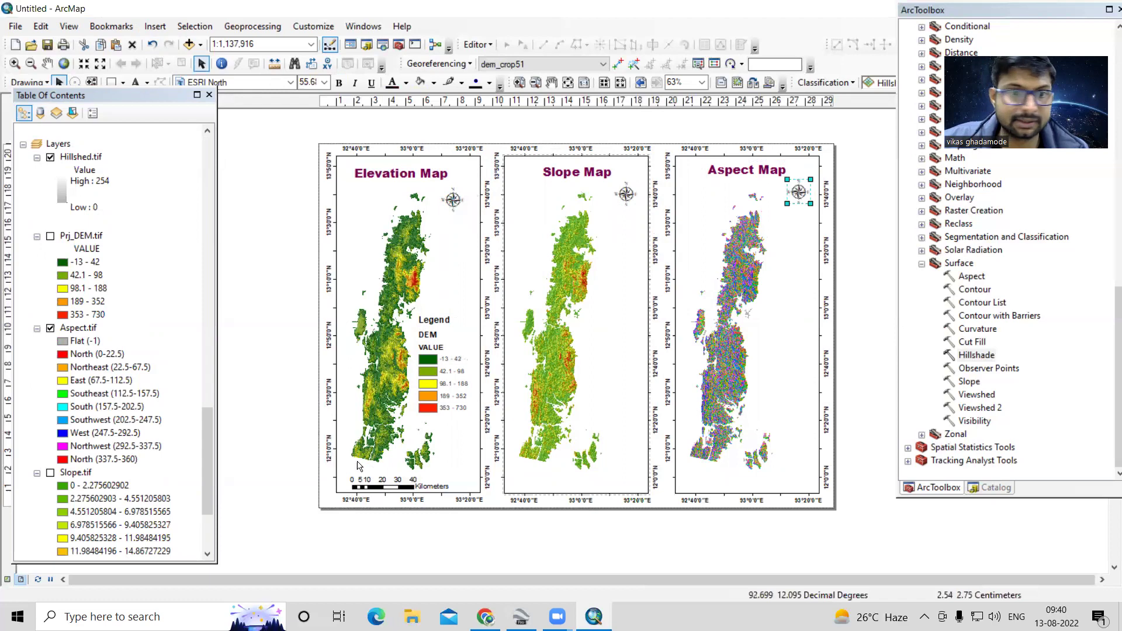
- Copy the elevation map's scale bar and place one copy below the slope raster and another below the aspect raster
right_click(380, 485)
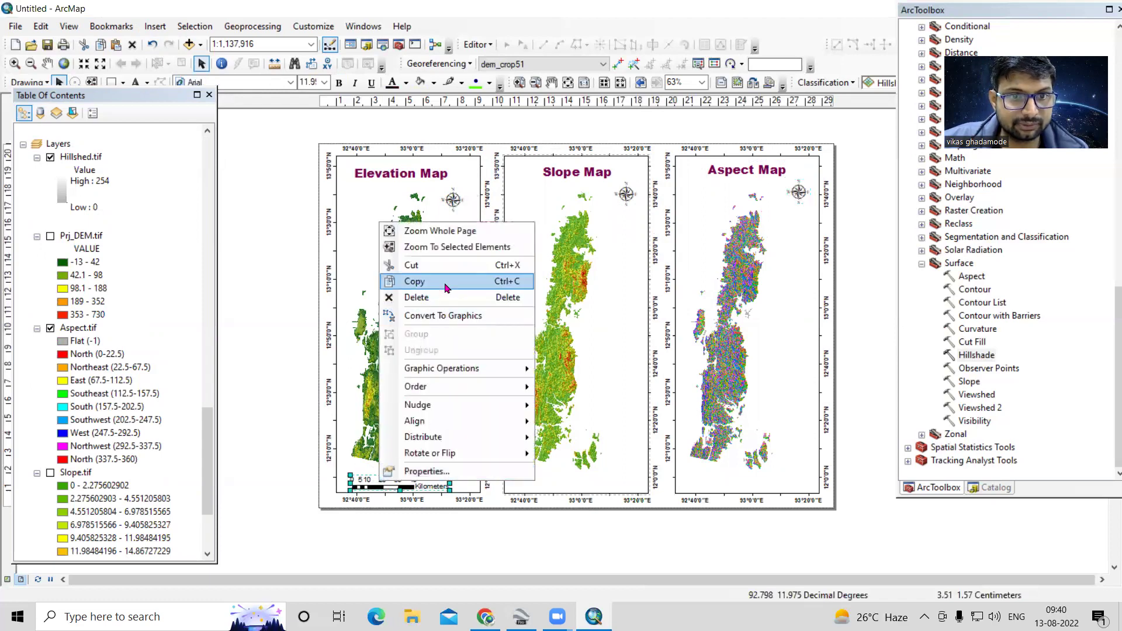
left_click(418, 228)
right_click(597, 434)
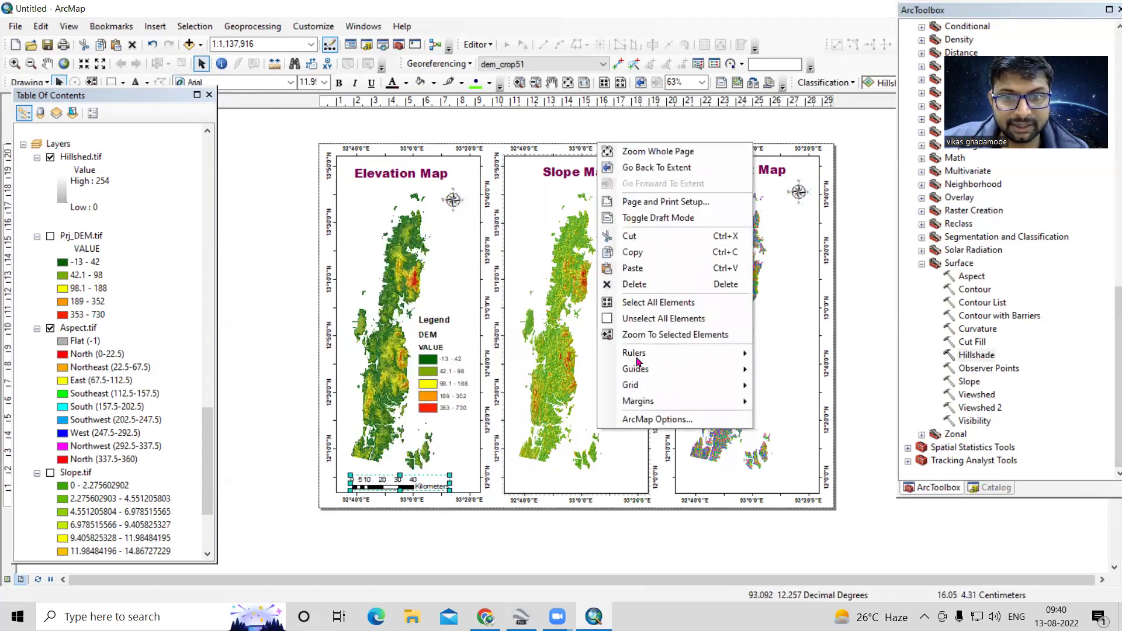
left_click(643, 286)
key("ctrl+v")
left_click_drag(403, 498, 562, 487)
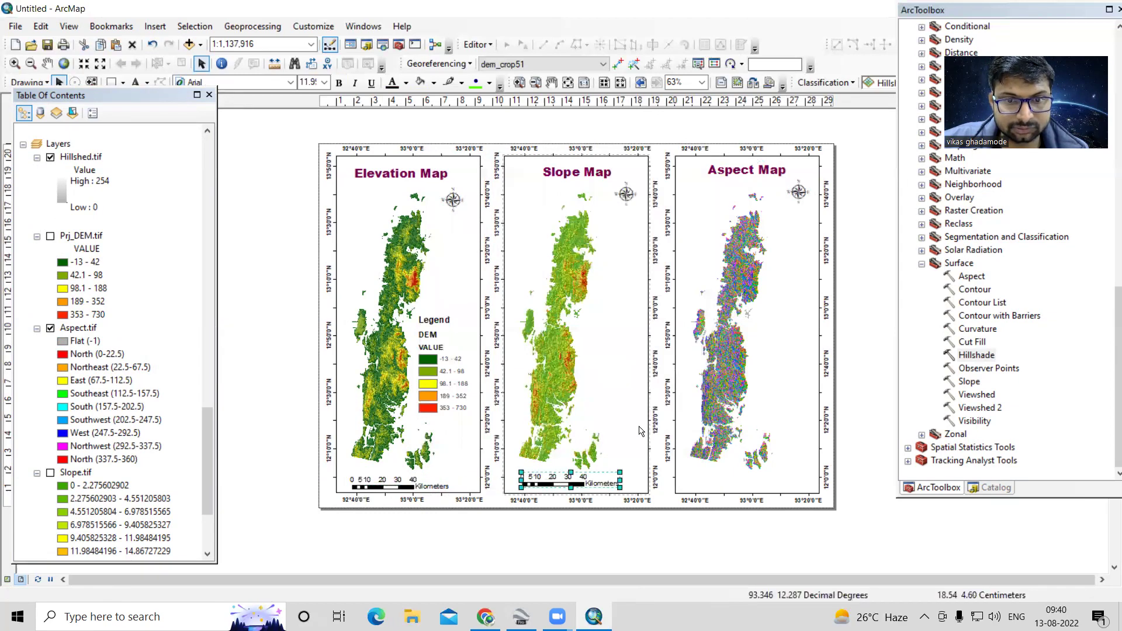
right_click(634, 126)
left_click(660, 253)
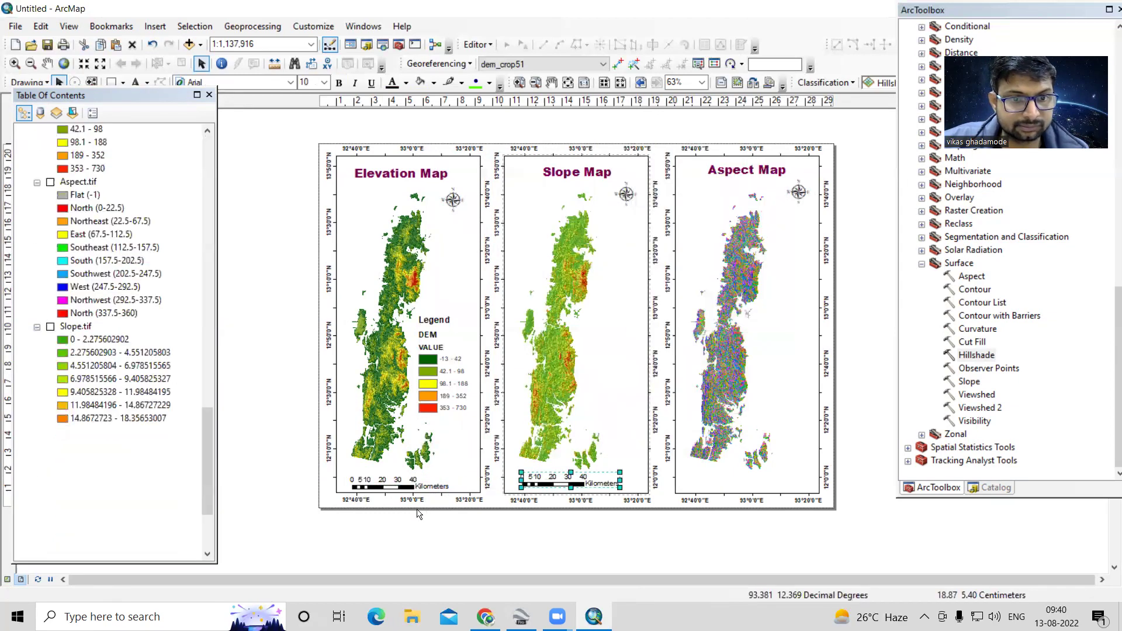
left_click_drag(412, 494, 739, 482)
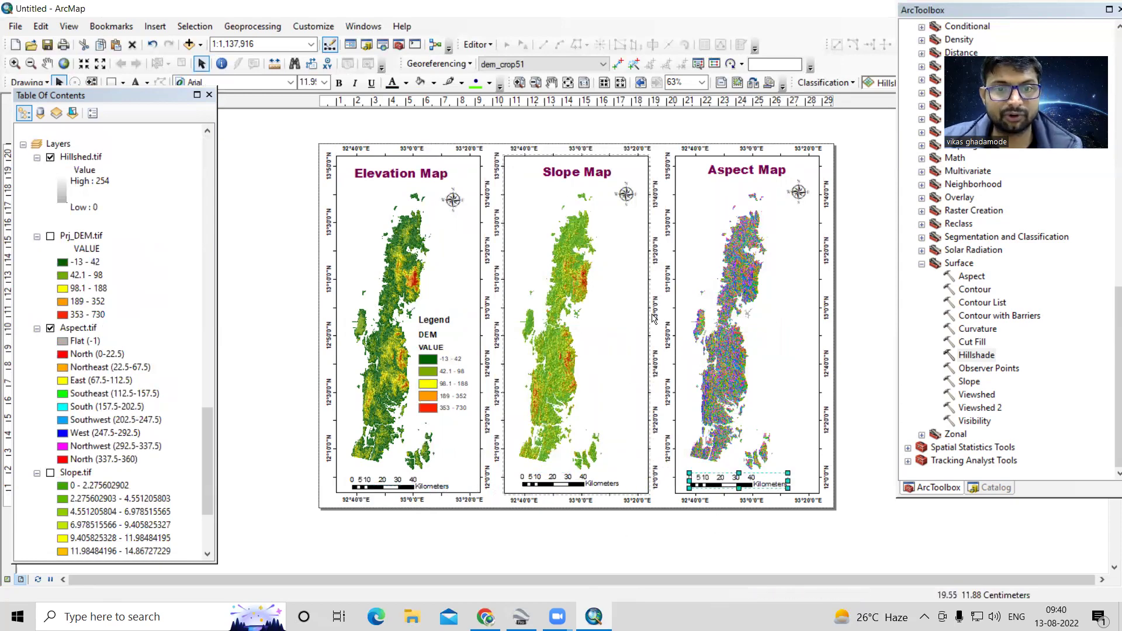
- Insert a legend containing only Slope.tif for the slope map, place it beside the raster, and delete it
left_click(162, 32)
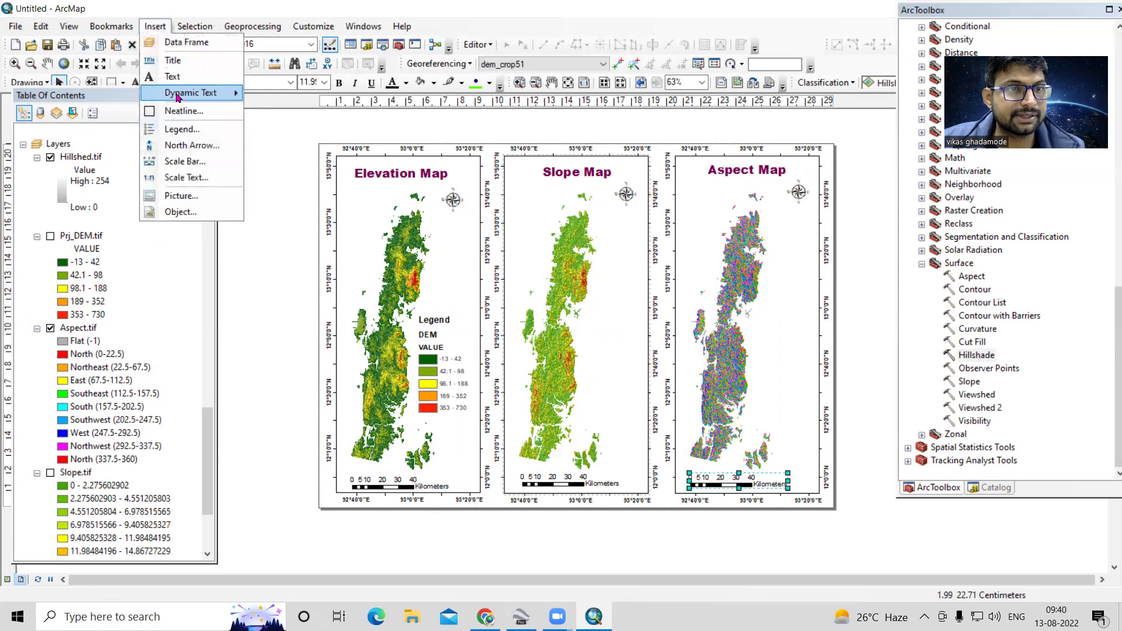
left_click(590, 206)
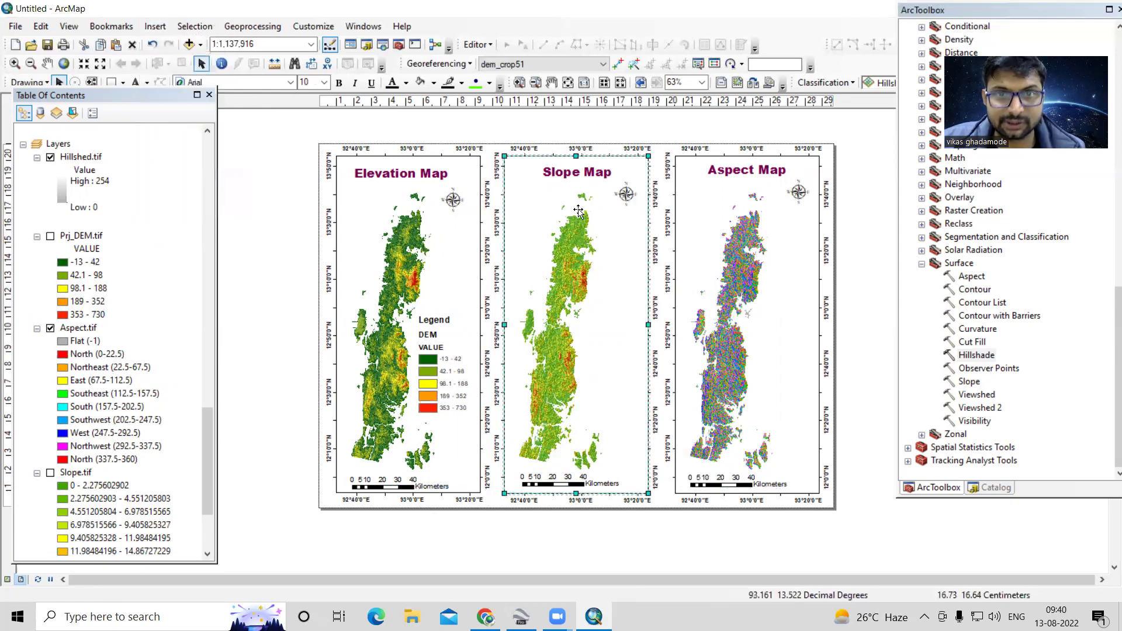
left_click(155, 26)
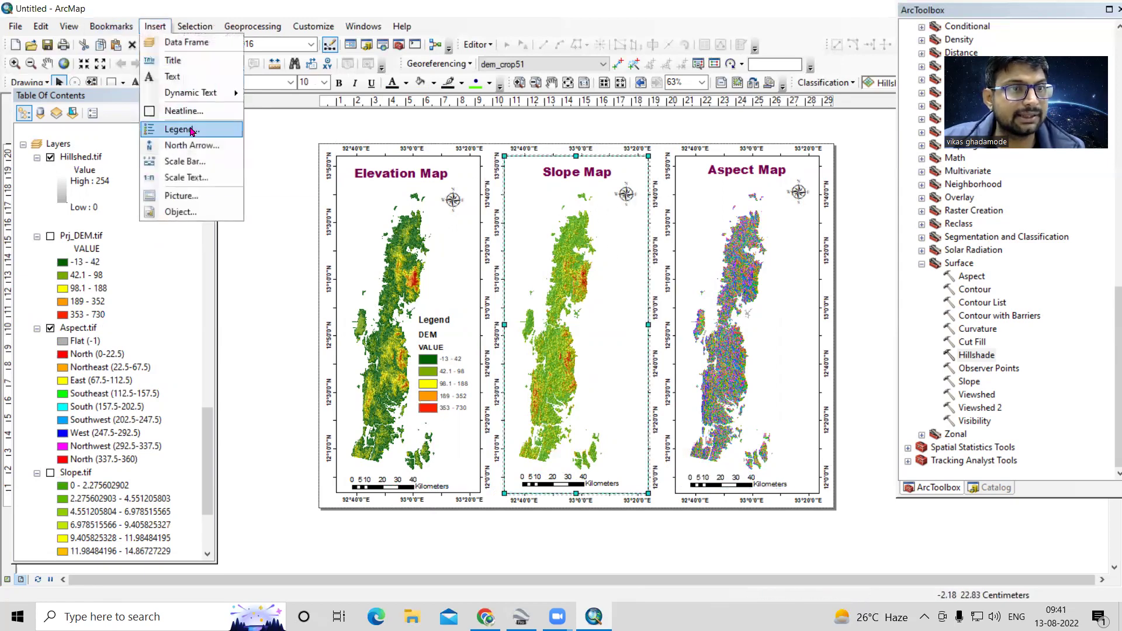
left_click(182, 129)
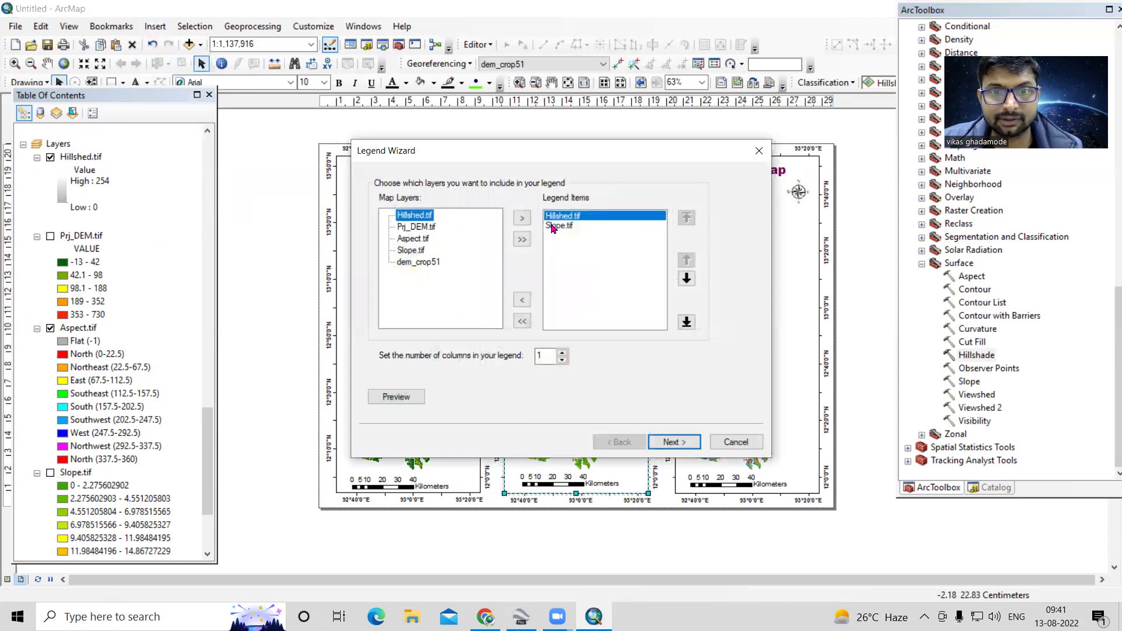
left_click(521, 302)
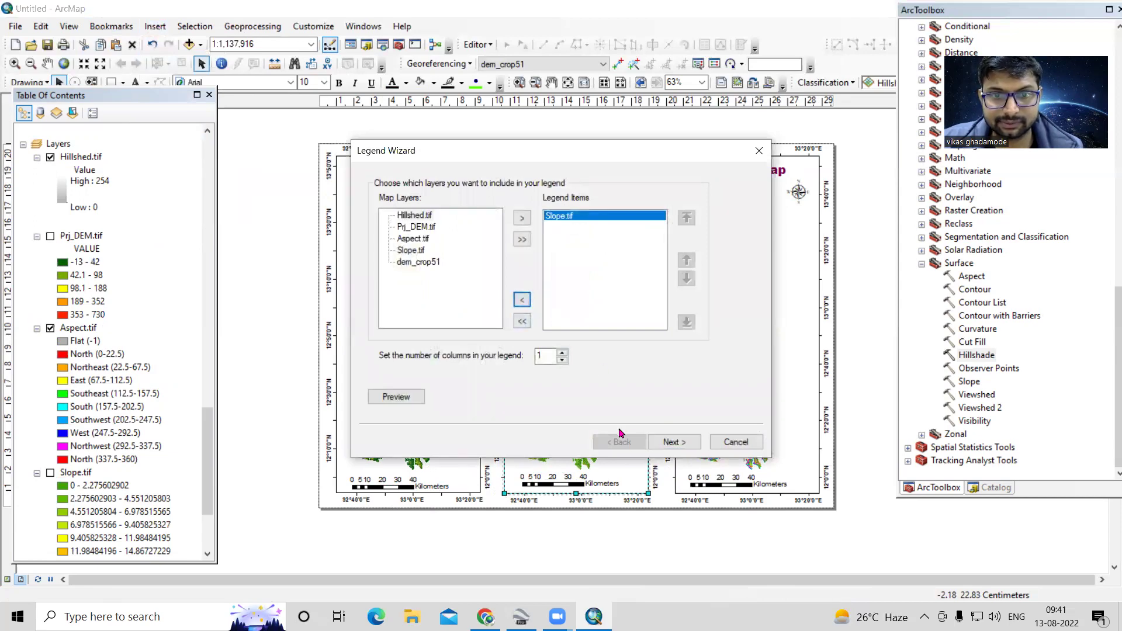
left_click(671, 444)
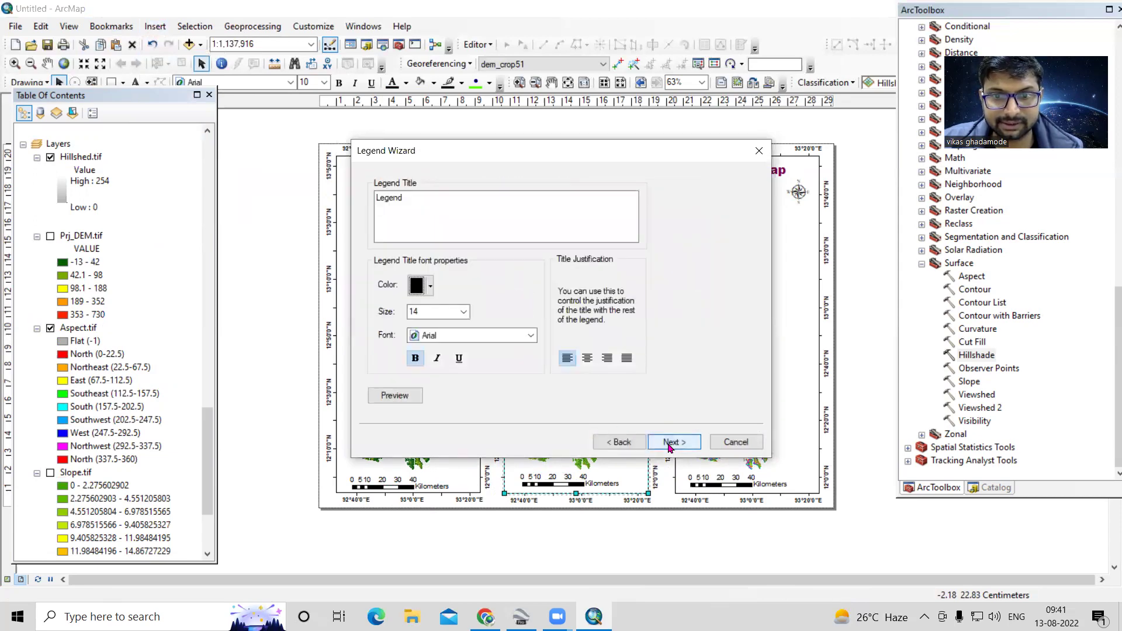
left_click(671, 443)
left_click(671, 443)
left_click(671, 443)
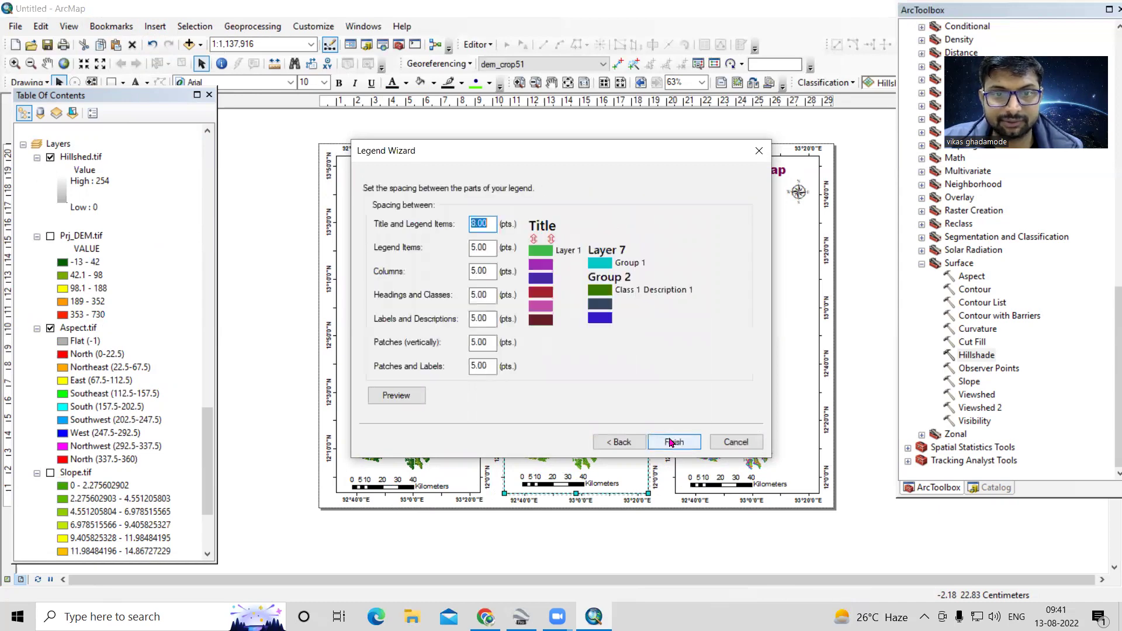
left_click(671, 443)
left_click_drag(482, 335, 618, 359)
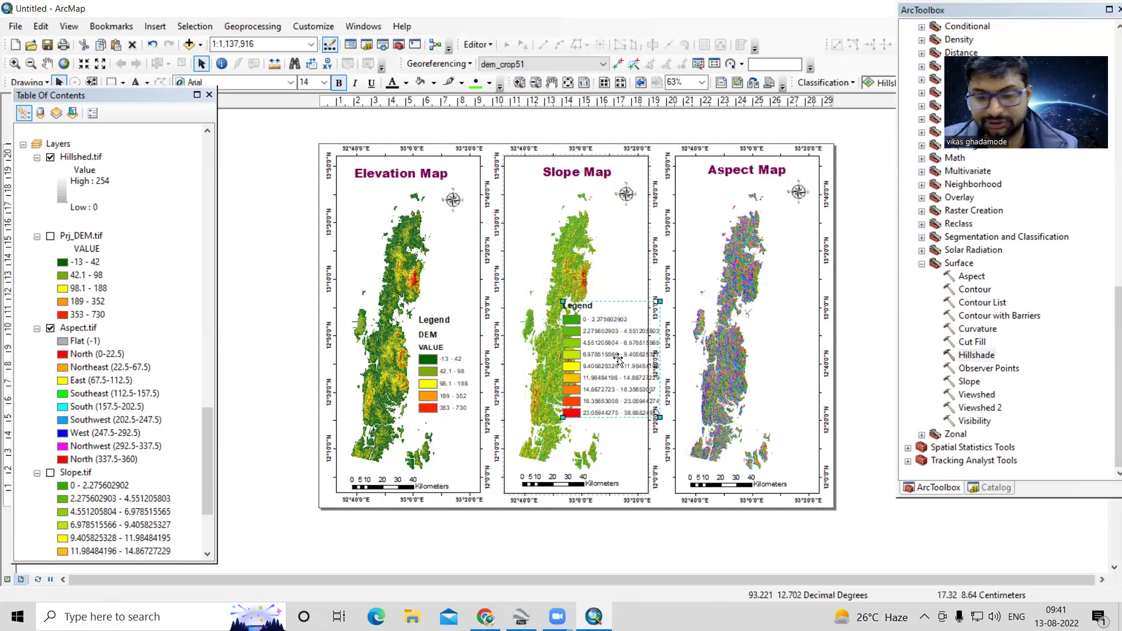
key("Delete")
left_click(155, 26)
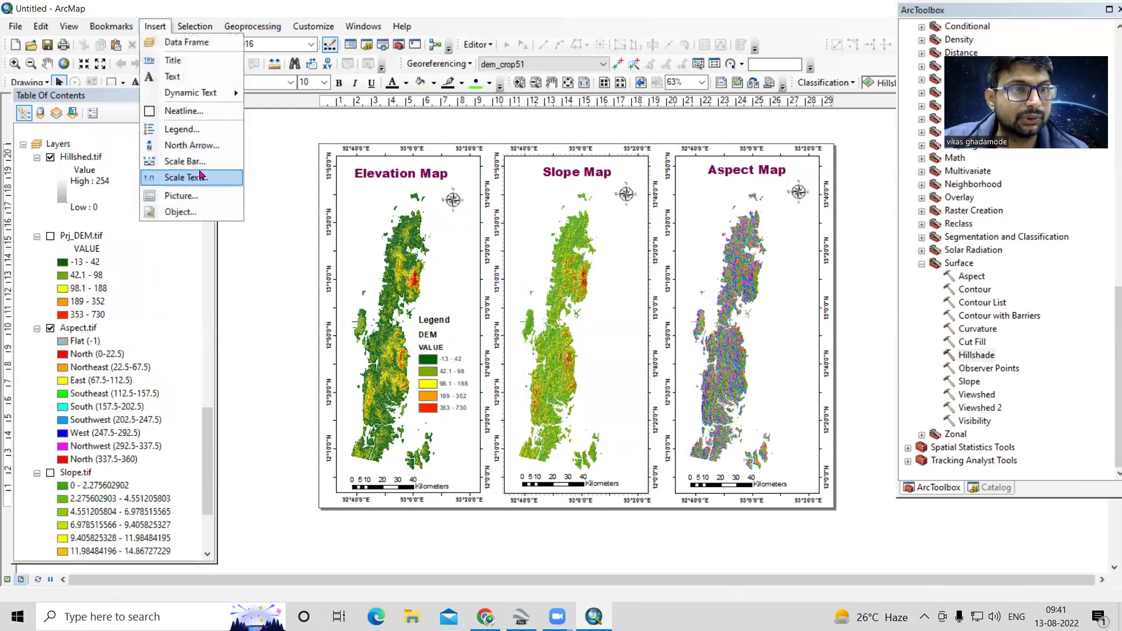
left_click(187, 129)
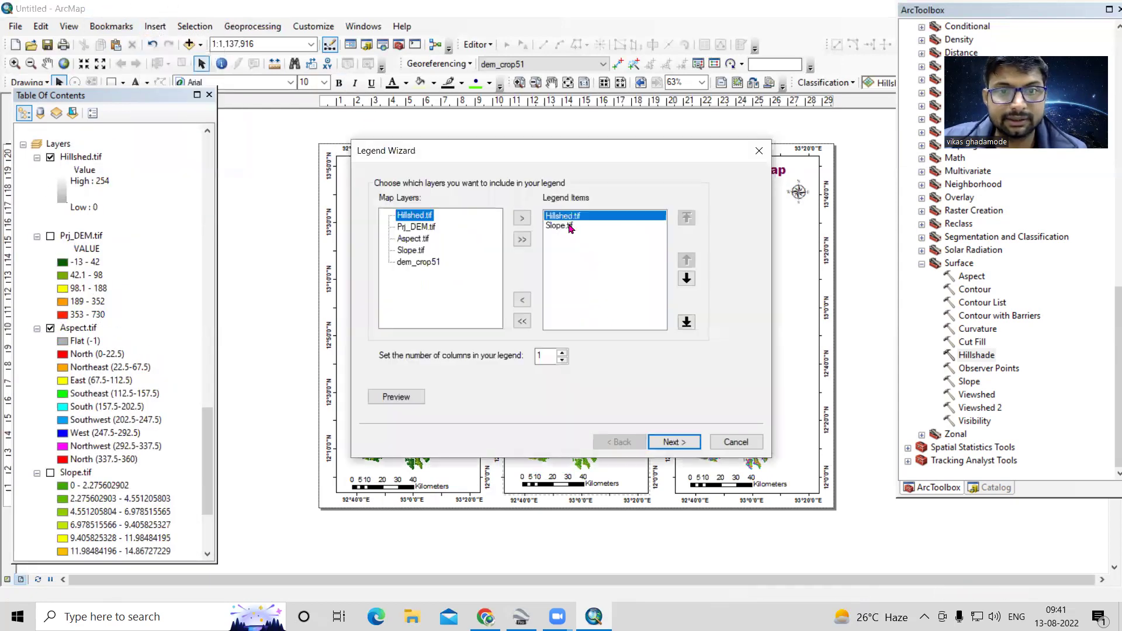
left_click(733, 445)
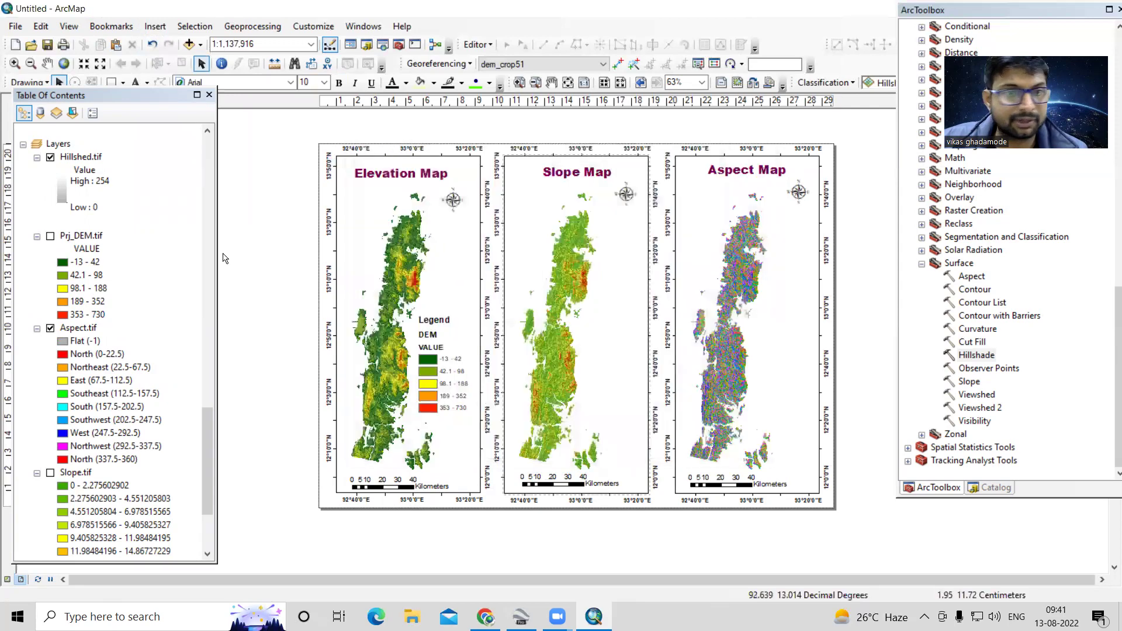
- Reclassify the symbology of the slope map's Slope.tif layer into 5 classes
scroll(99, 380, "down", 3)
scroll(122, 310, "up", 9)
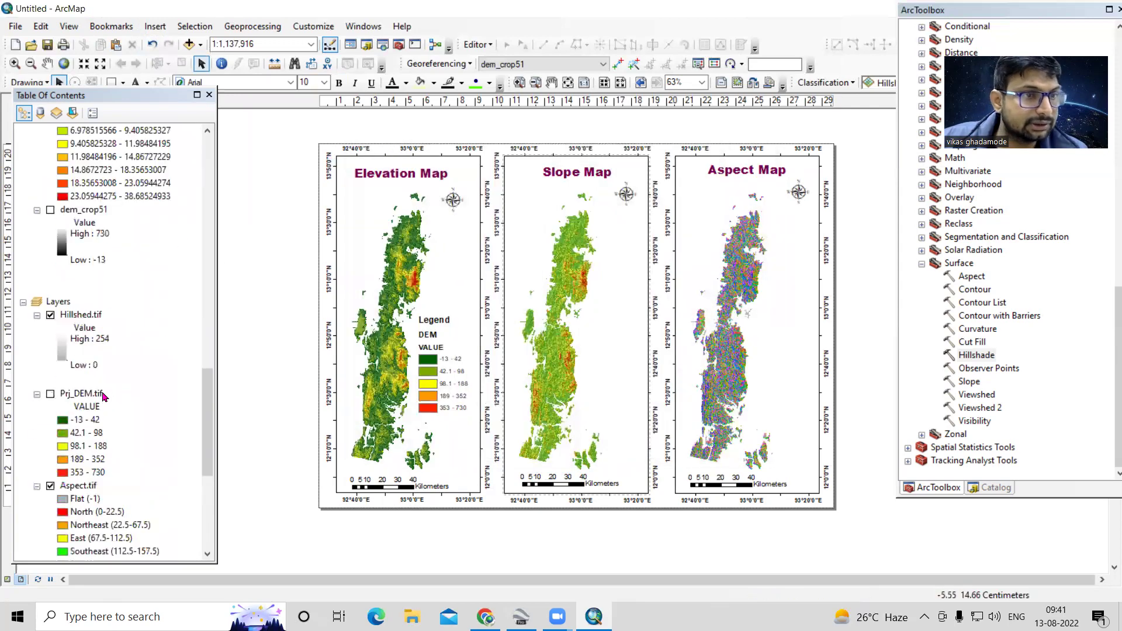
right_click(89, 276)
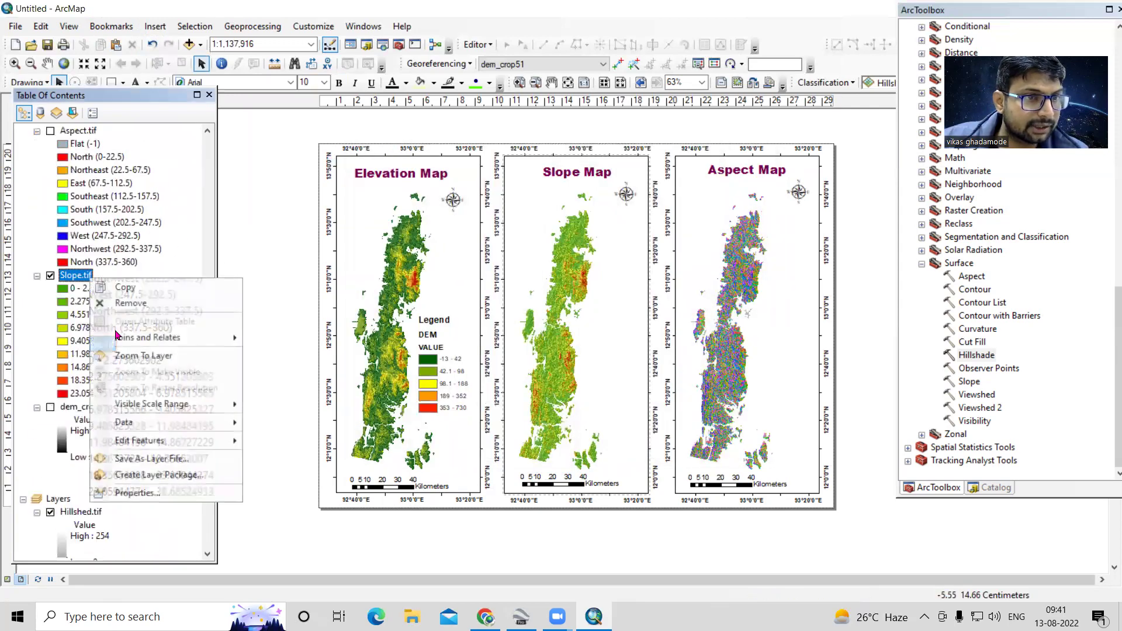
left_click(143, 490)
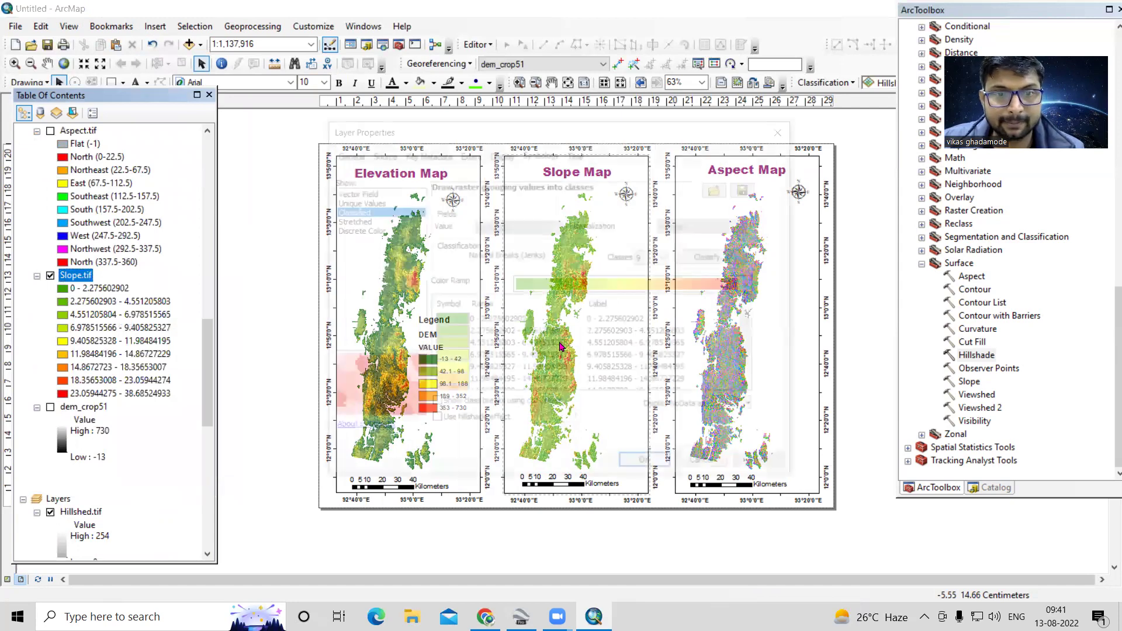
right_click(609, 308)
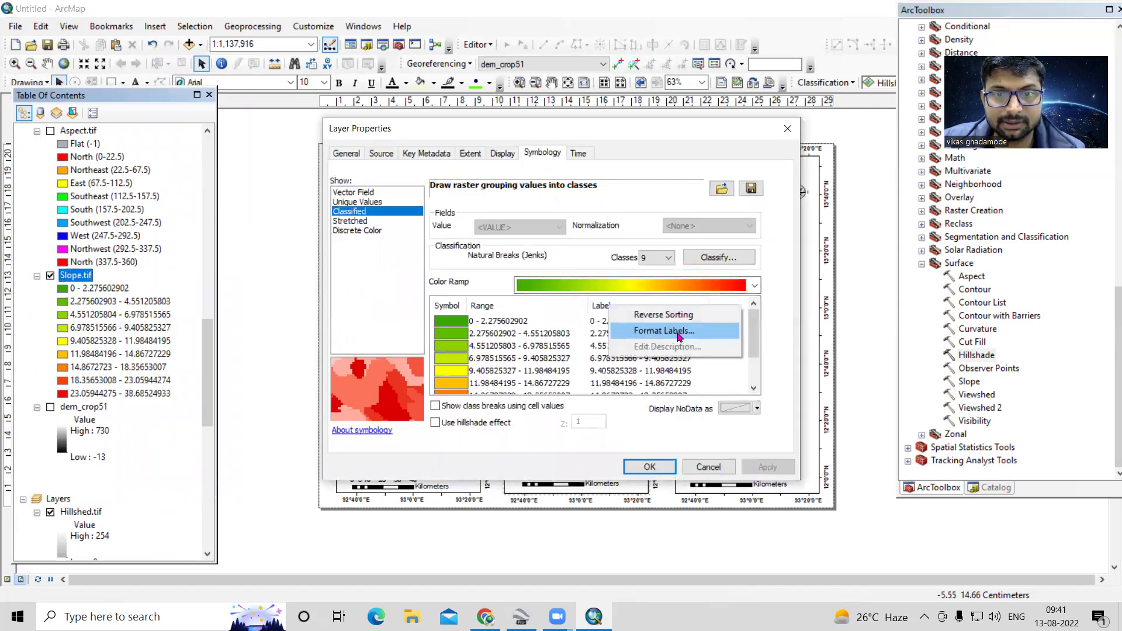
left_click(656, 258)
left_click(655, 291)
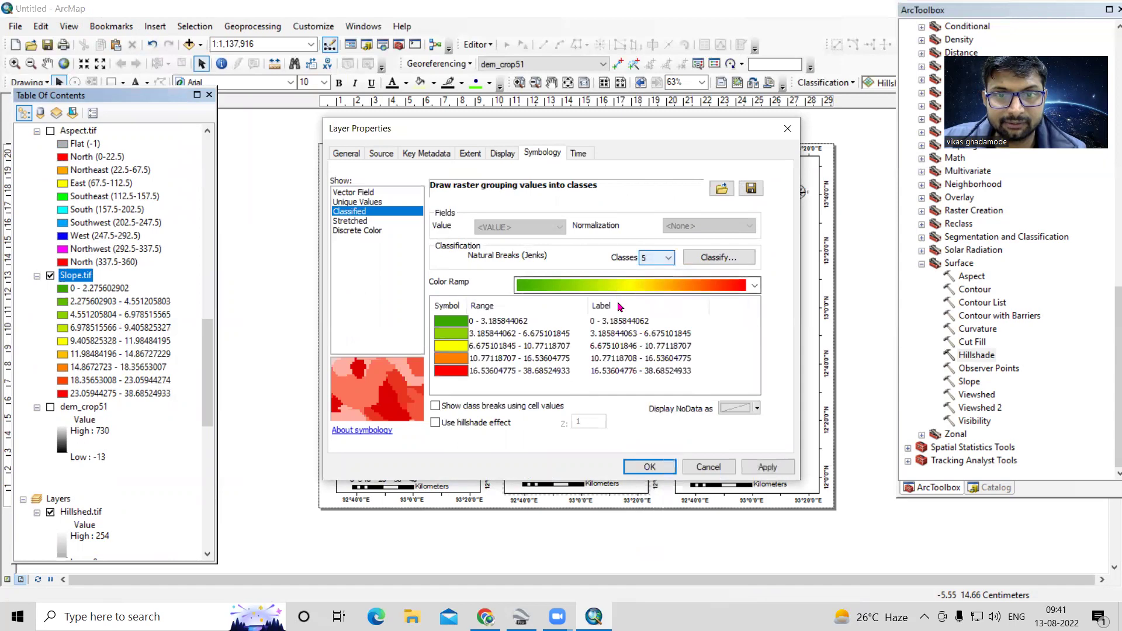
- Format the Slope.tif class labels as numbers with three significant digits and apply the symbology
right_click(609, 302)
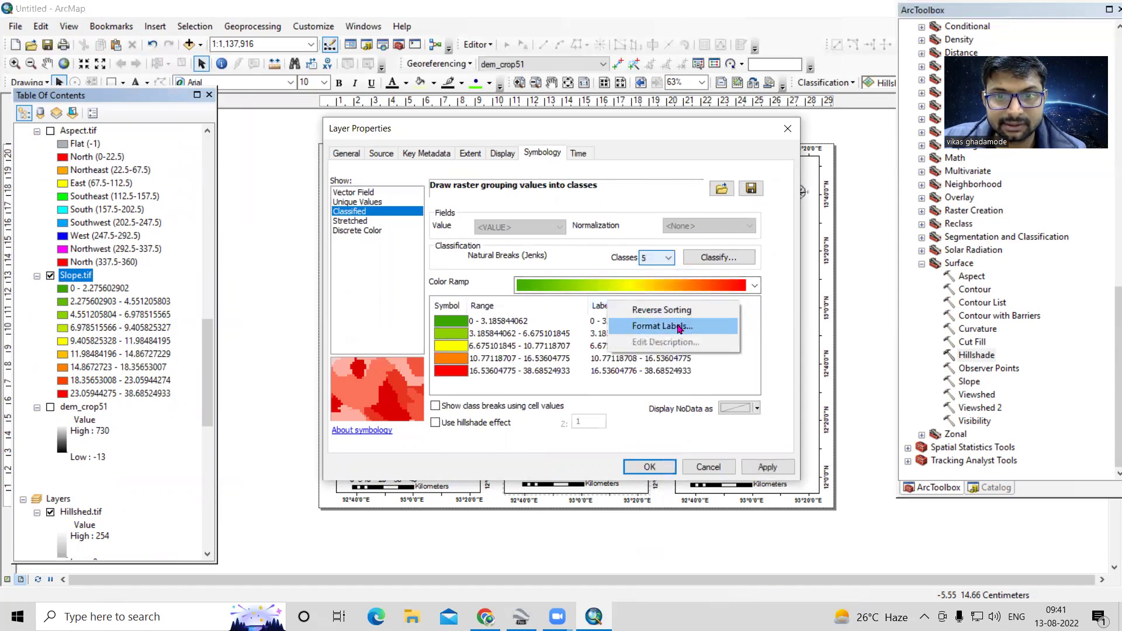
left_click(593, 302)
right_click(606, 301)
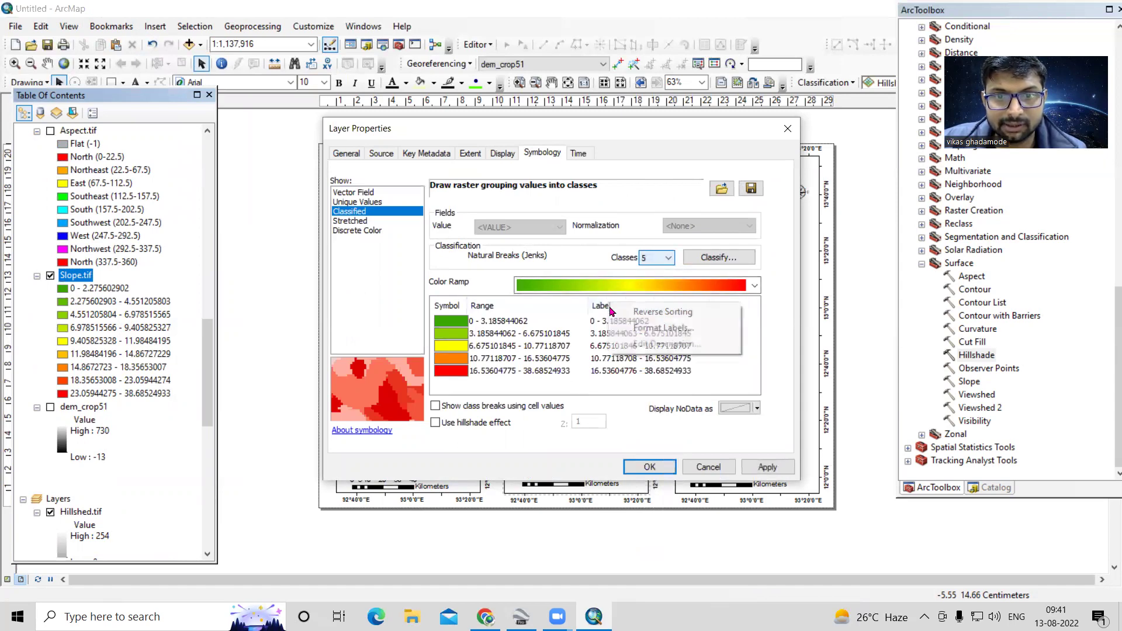
left_click(653, 326)
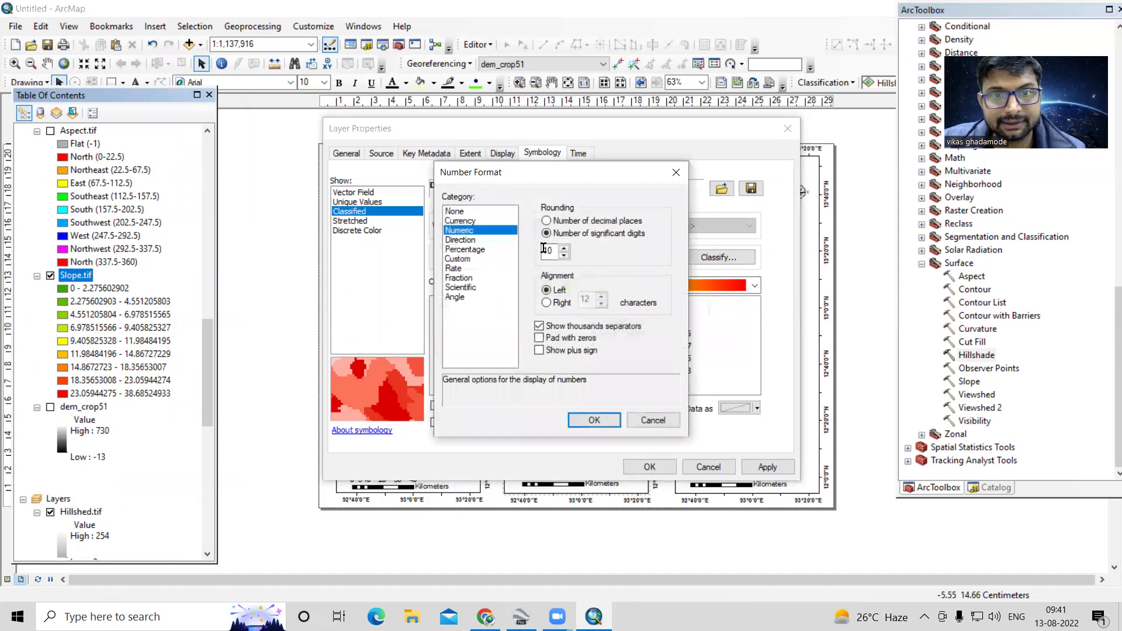
left_click(593, 420)
left_click(768, 467)
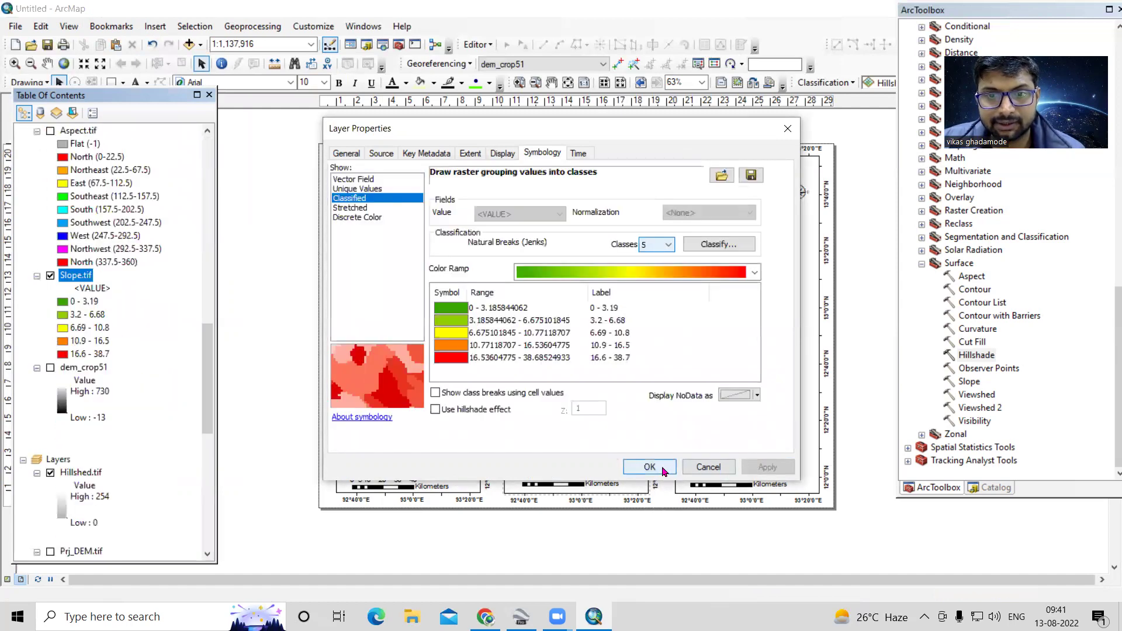
left_click(650, 467)
- Insert a legend containing only Slope.tif with default settings and place it beside the slope raster, level with the elevation legend
left_click(155, 26)
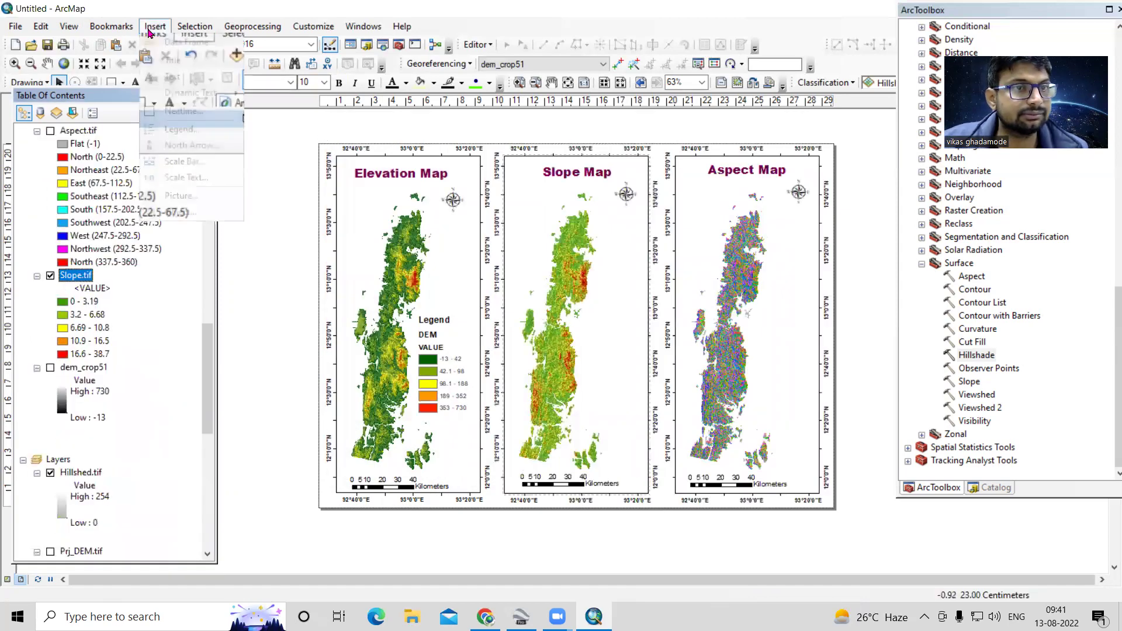
left_click(177, 129)
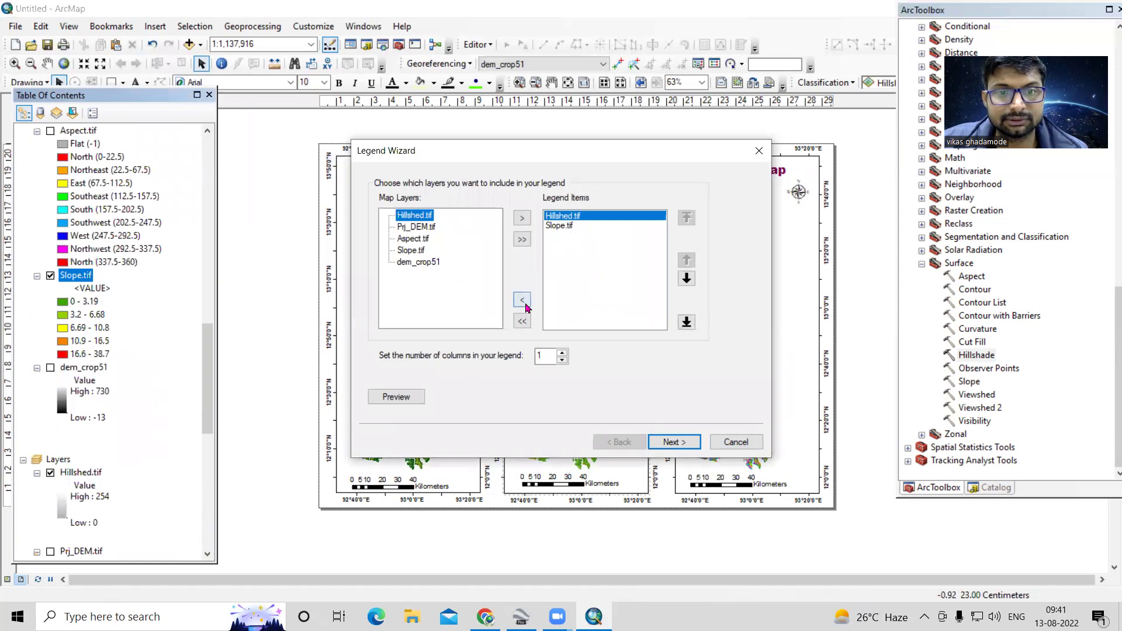
left_click(523, 302)
left_click(672, 442)
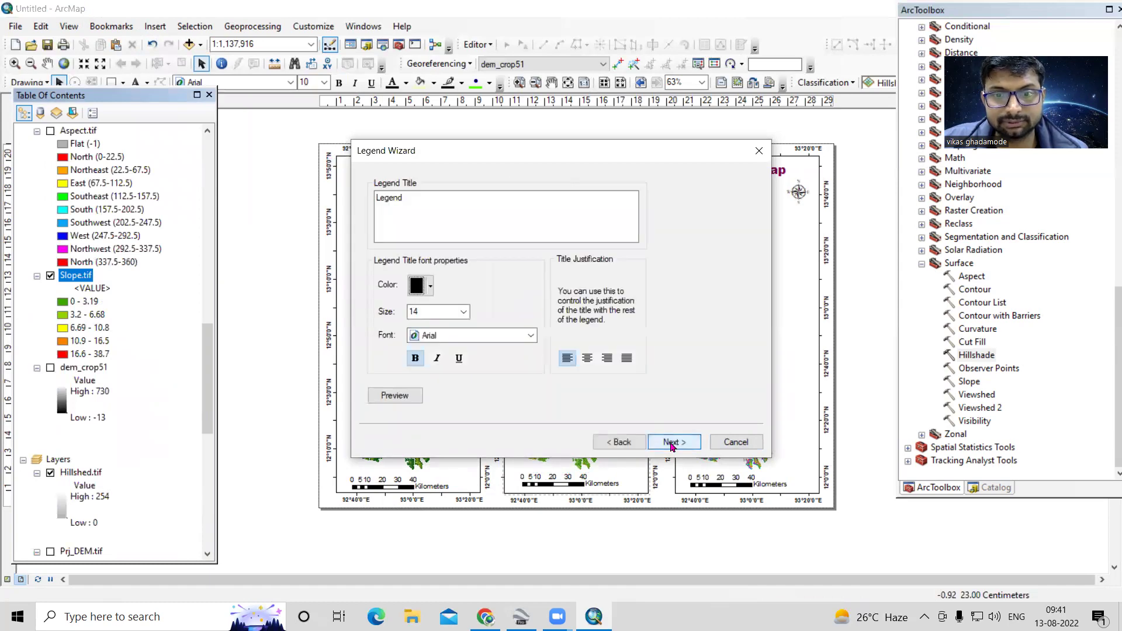
left_click(673, 442)
left_click(672, 443)
left_click(673, 443)
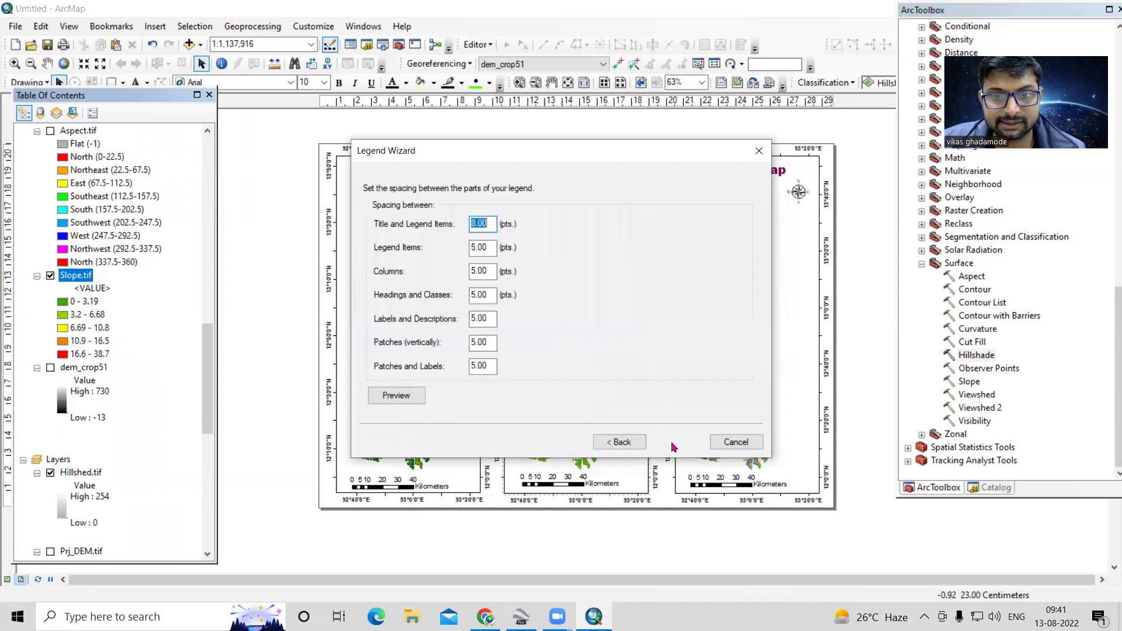
left_click(672, 442)
left_click_drag(512, 369, 621, 383)
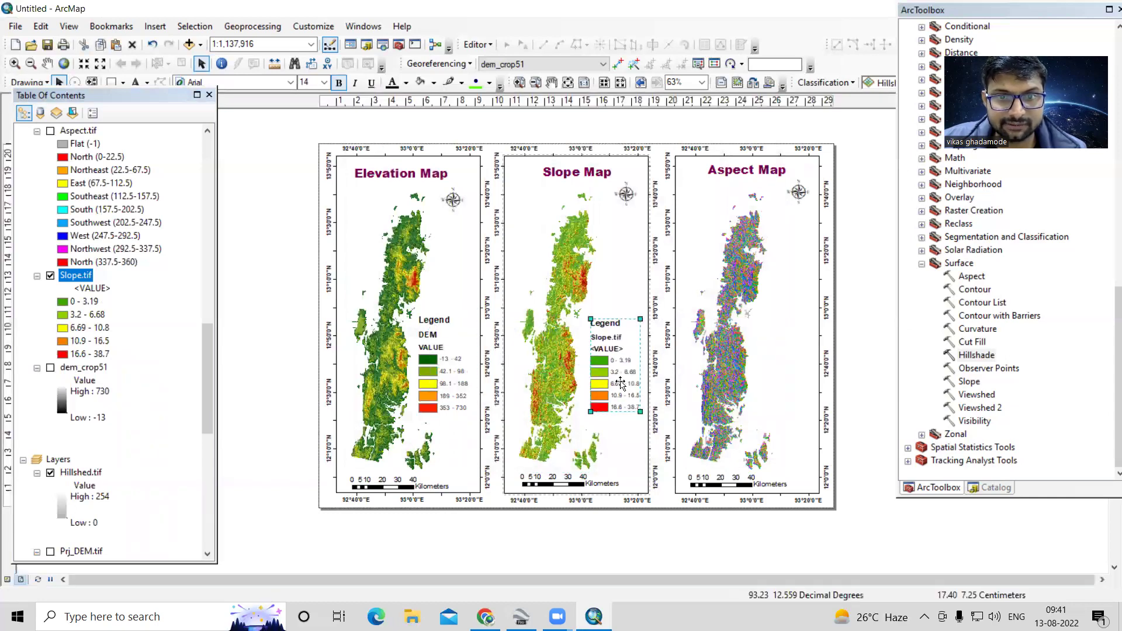
- Convert the slope legend to graphics and ungroup its elements
right_click(621, 383)
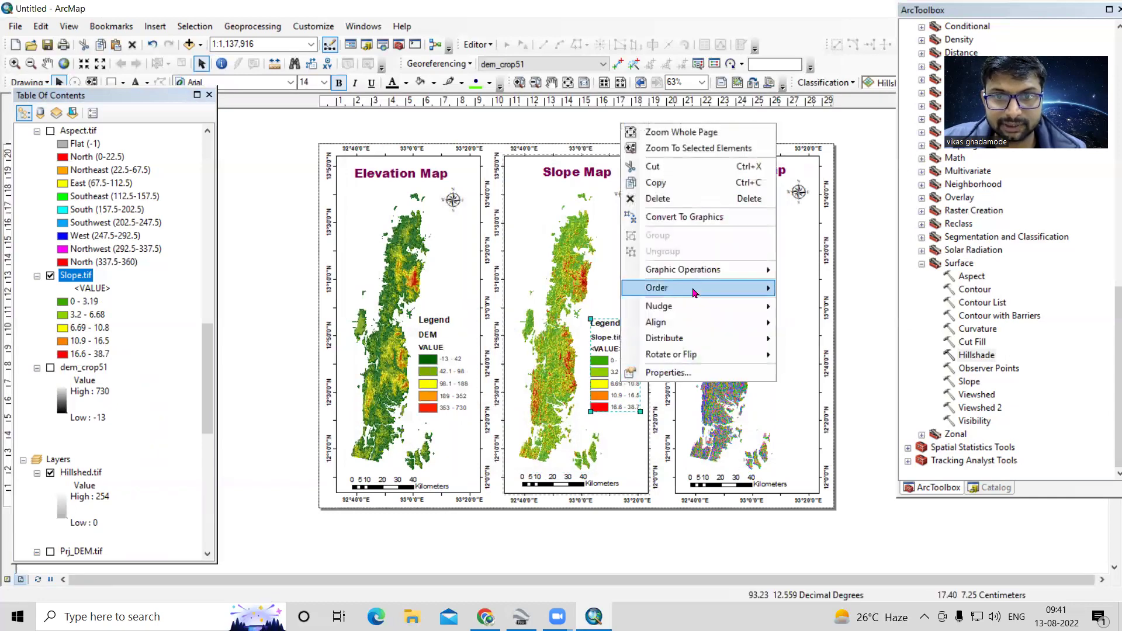
left_click(678, 218)
right_click(610, 383)
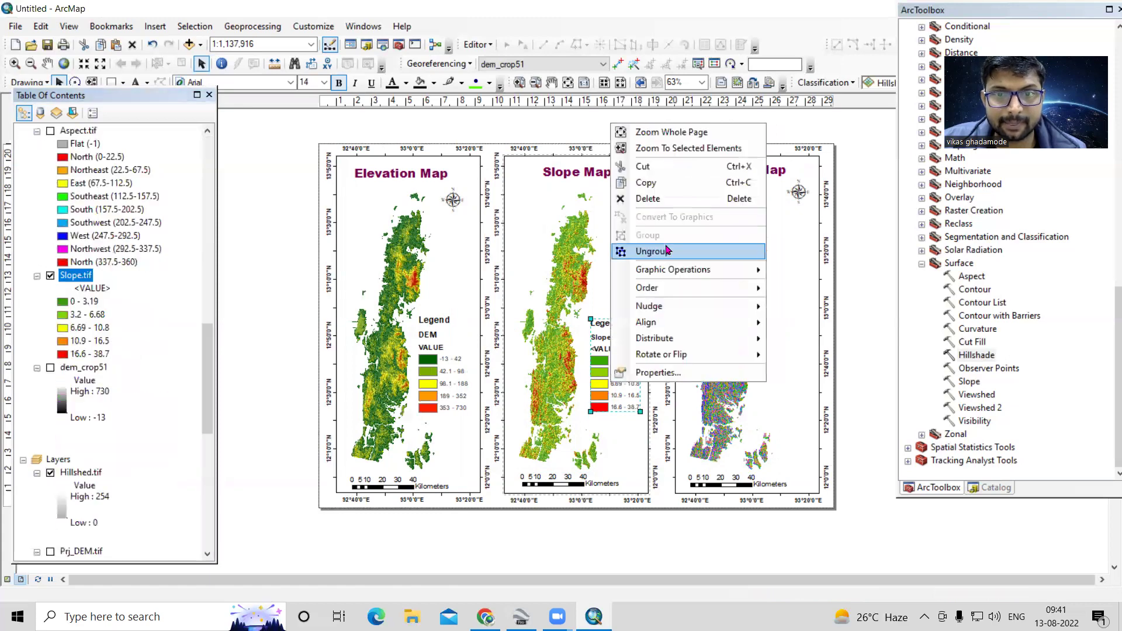
left_click(666, 251)
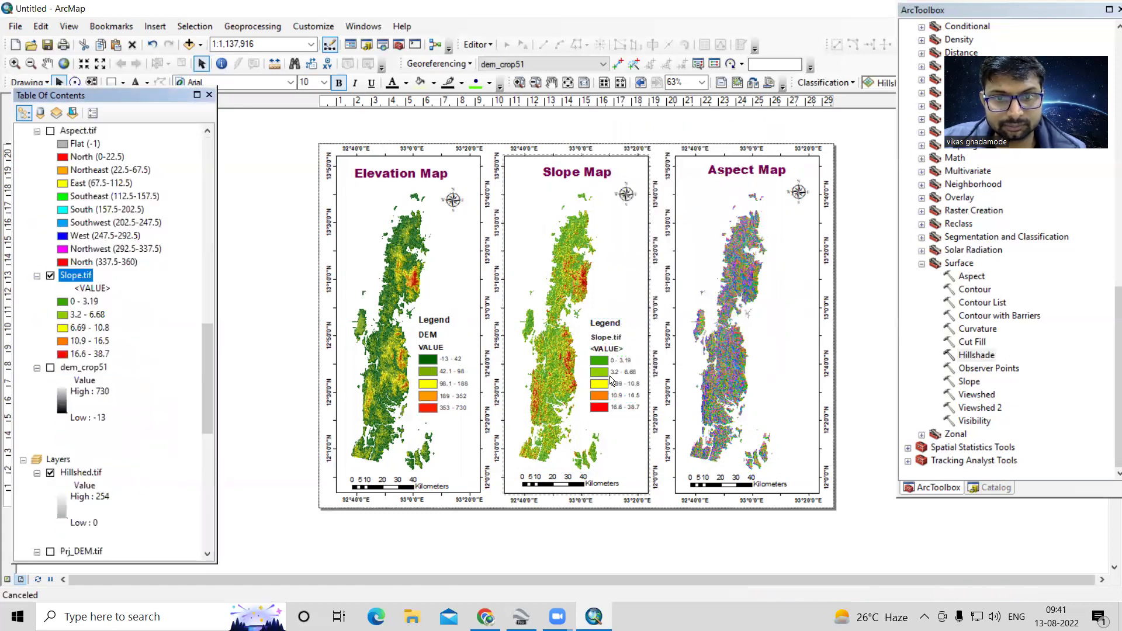
- Delete the "<VALUE>" heading from the slope legend and select its "Slope.tif" label
left_click(611, 349)
key("Delete")
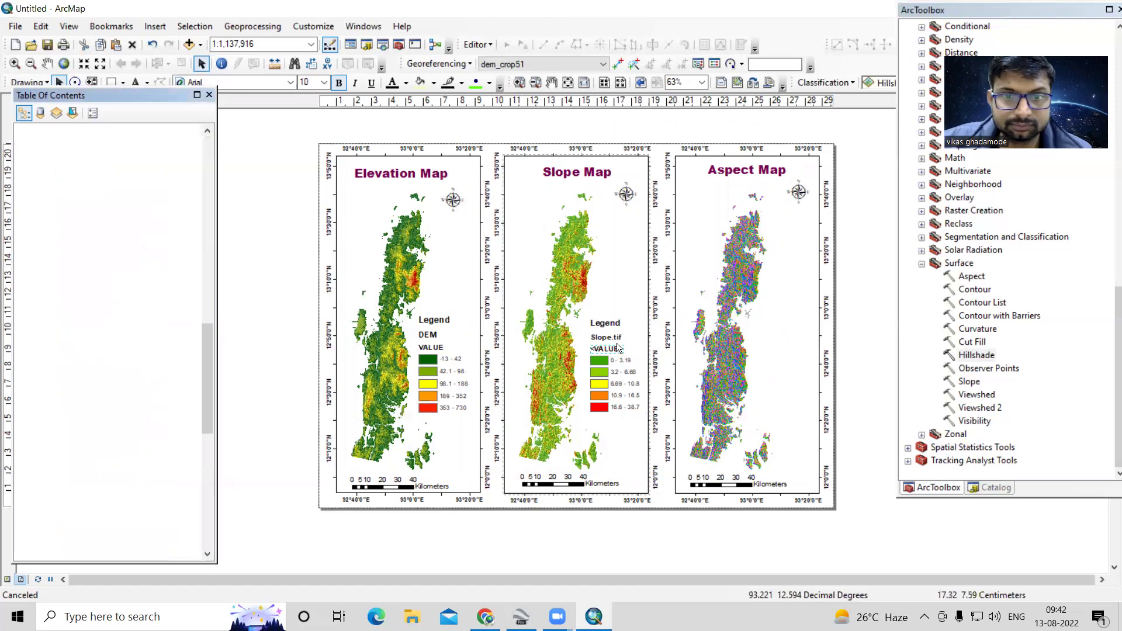
left_click_drag(617, 347, 615, 350)
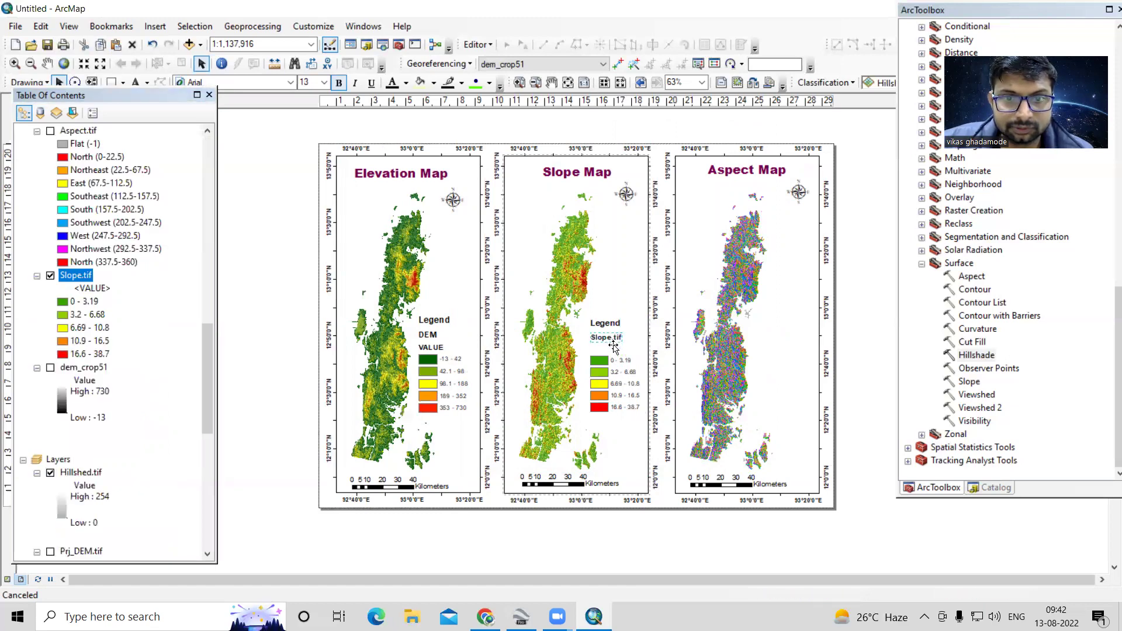
- Change the text of the slope legend's "Slope.tif" label to "Slope" and apply it
right_click(611, 350)
left_click(629, 339)
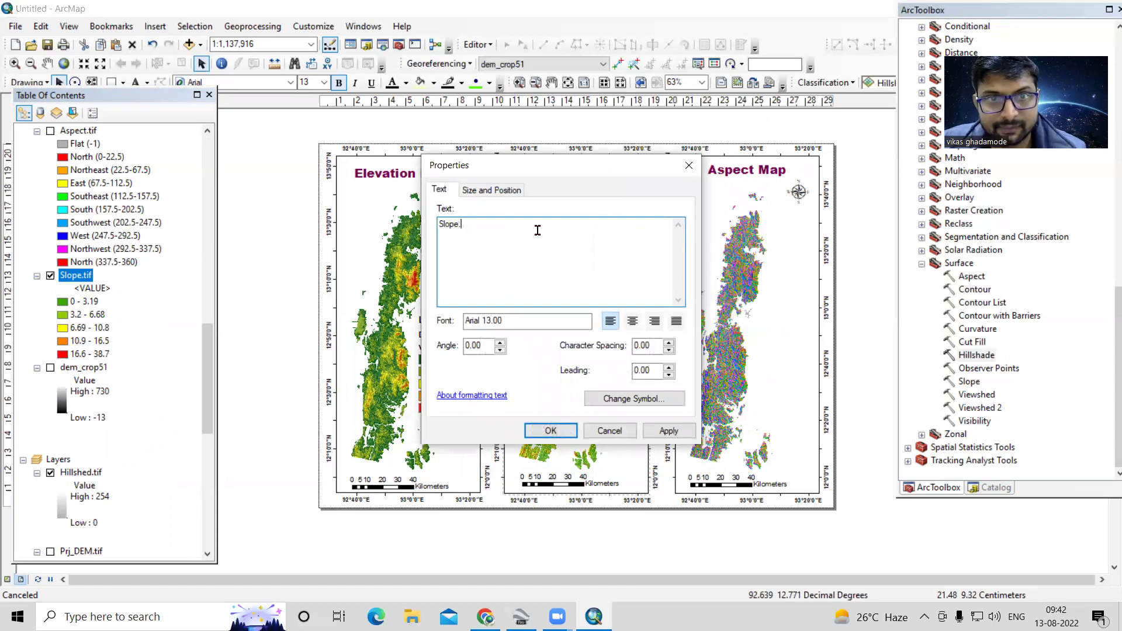
left_click(669, 431)
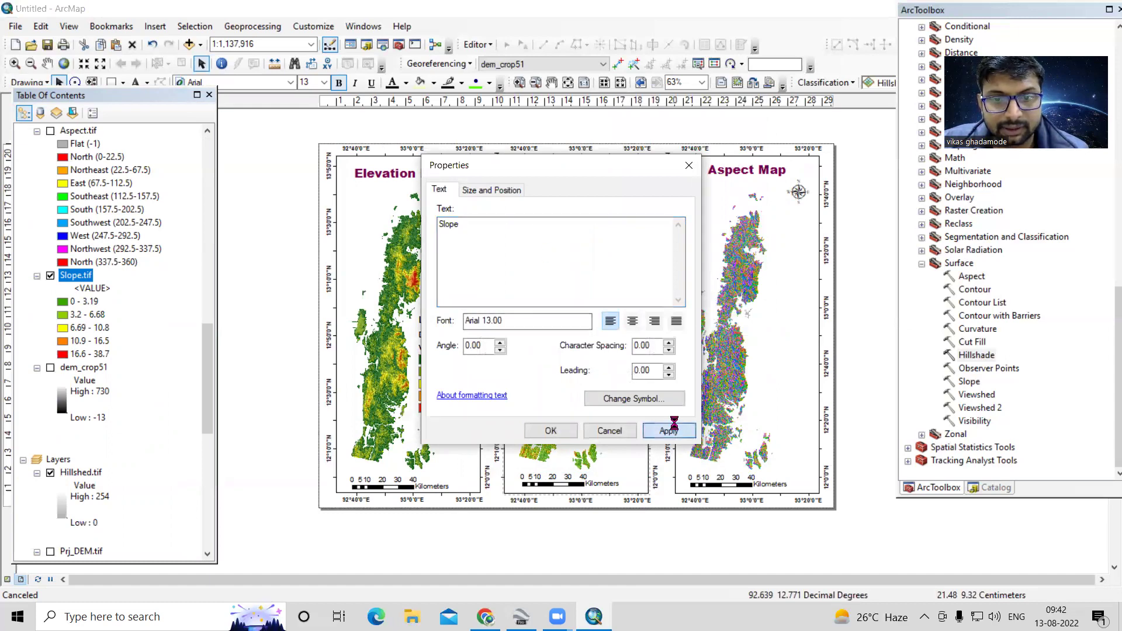
left_click(567, 431)
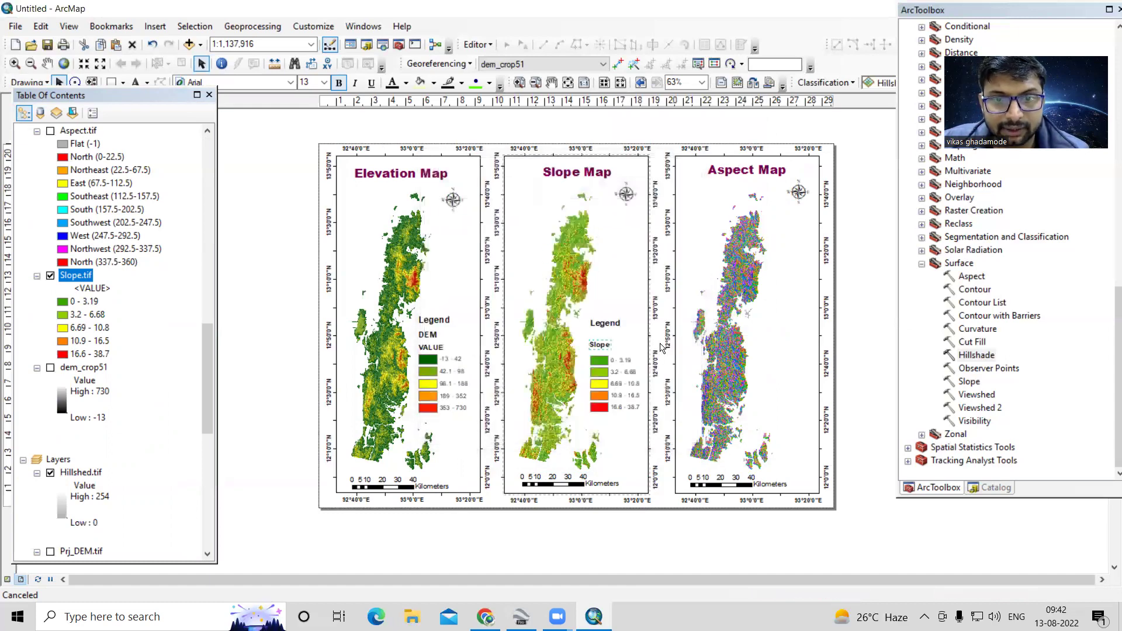
- Nudge the slope legend's title slightly and set the "Slope" label's font size to 16
left_click_drag(610, 325, 615, 326)
double_click(611, 326)
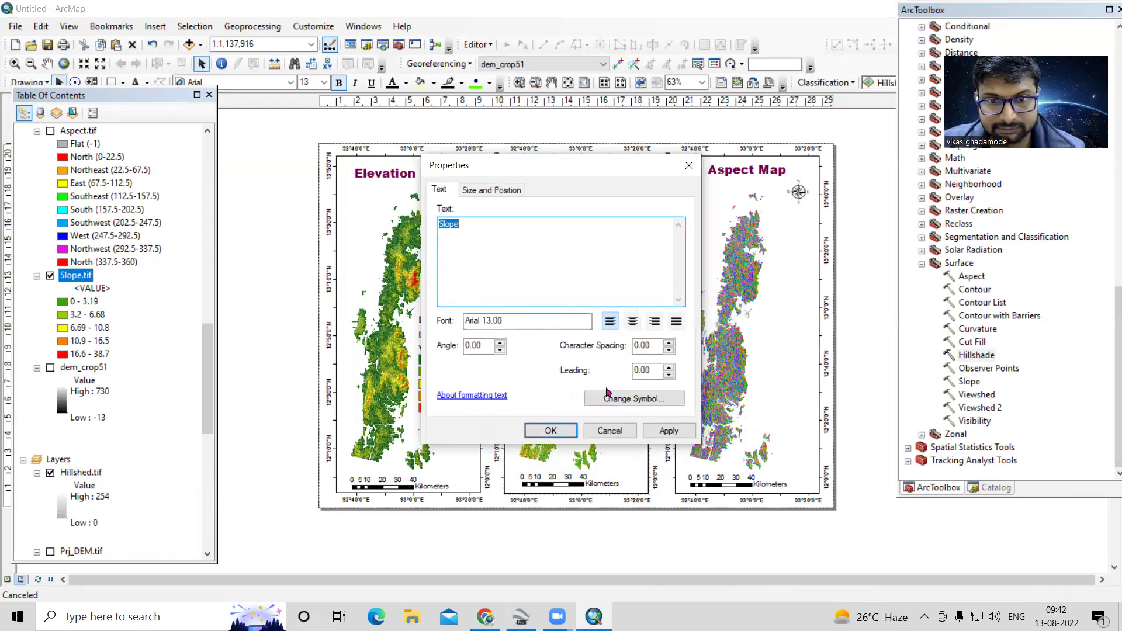
left_click(660, 402)
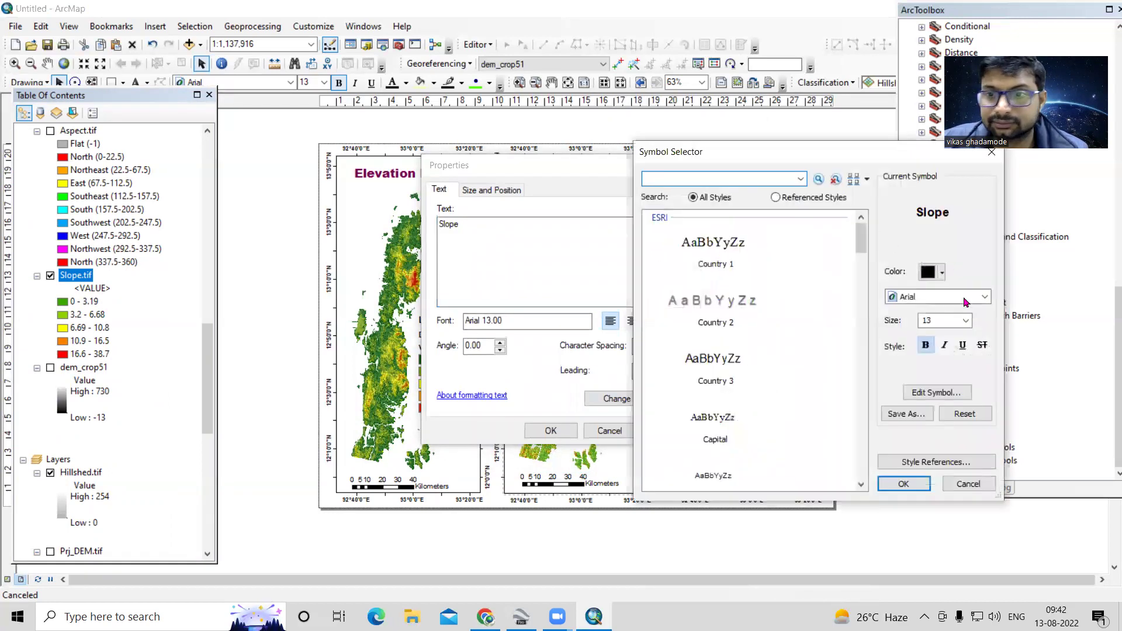
left_click(965, 320)
left_click(952, 360)
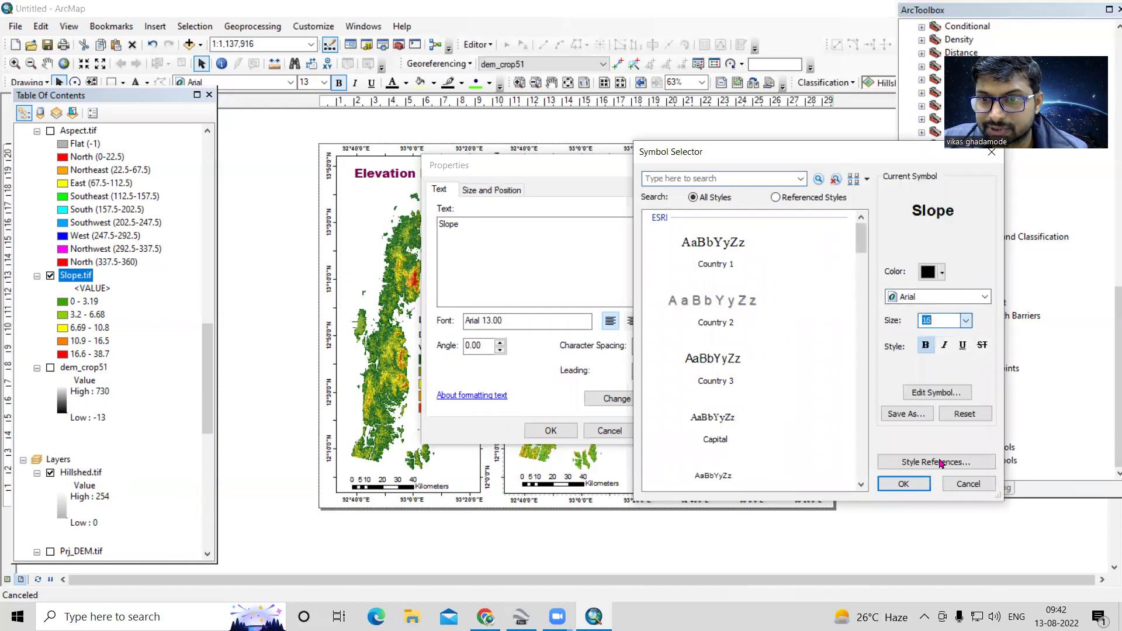
left_click(903, 484)
left_click(610, 430)
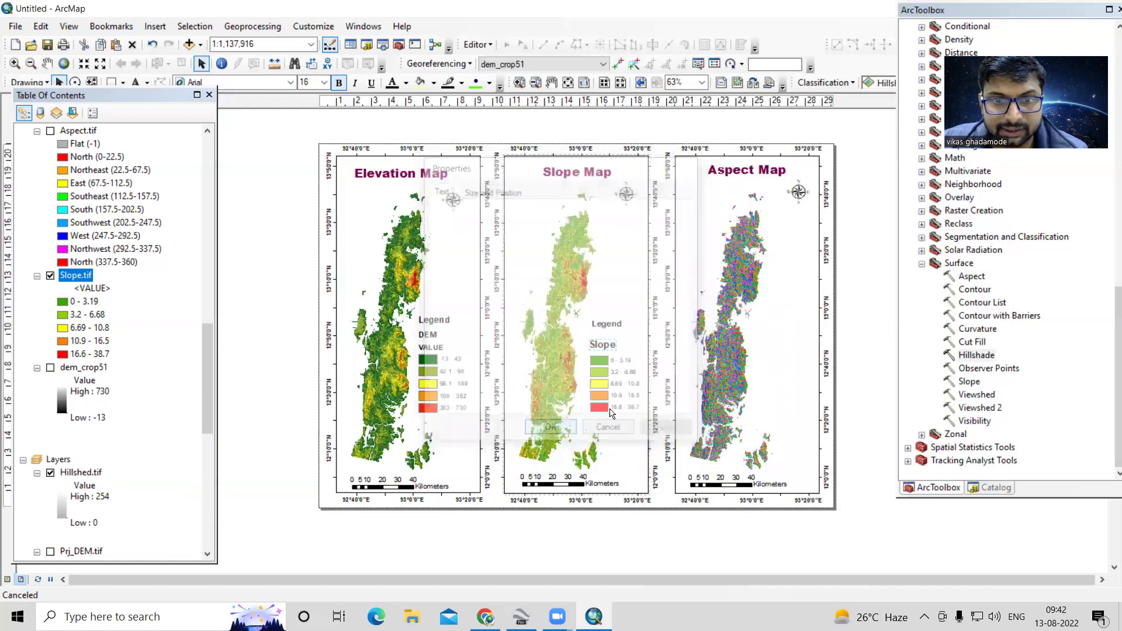
- Group the slope class patches and values, and close up the "Slope" label and this group beneath the "Legend" title
left_click_drag(605, 349, 643, 417)
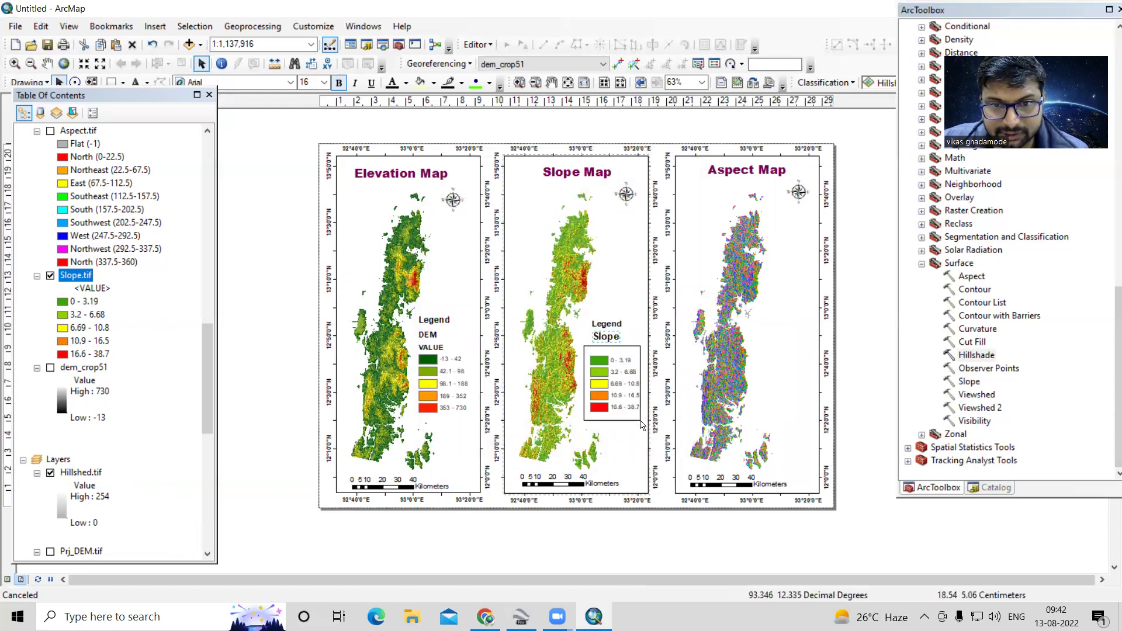
right_click(625, 400)
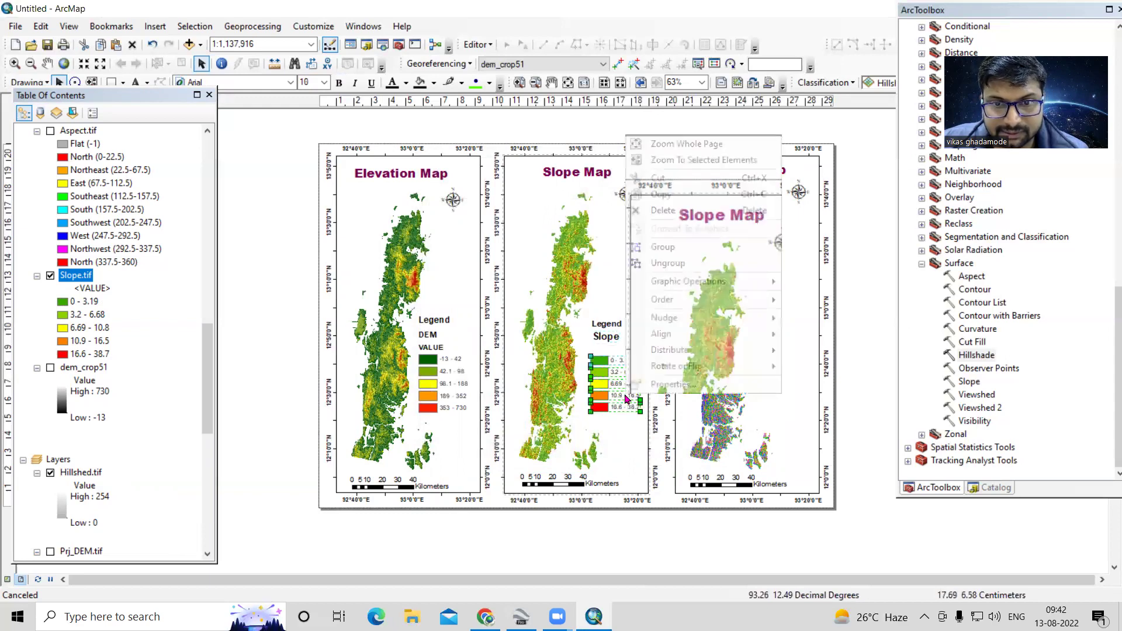
left_click(662, 247)
left_click_drag(611, 381, 611, 370)
- Group the slope legend's title, label and class group into one element and nudge it up slightly
left_click_drag(585, 315, 639, 411)
right_click(609, 369)
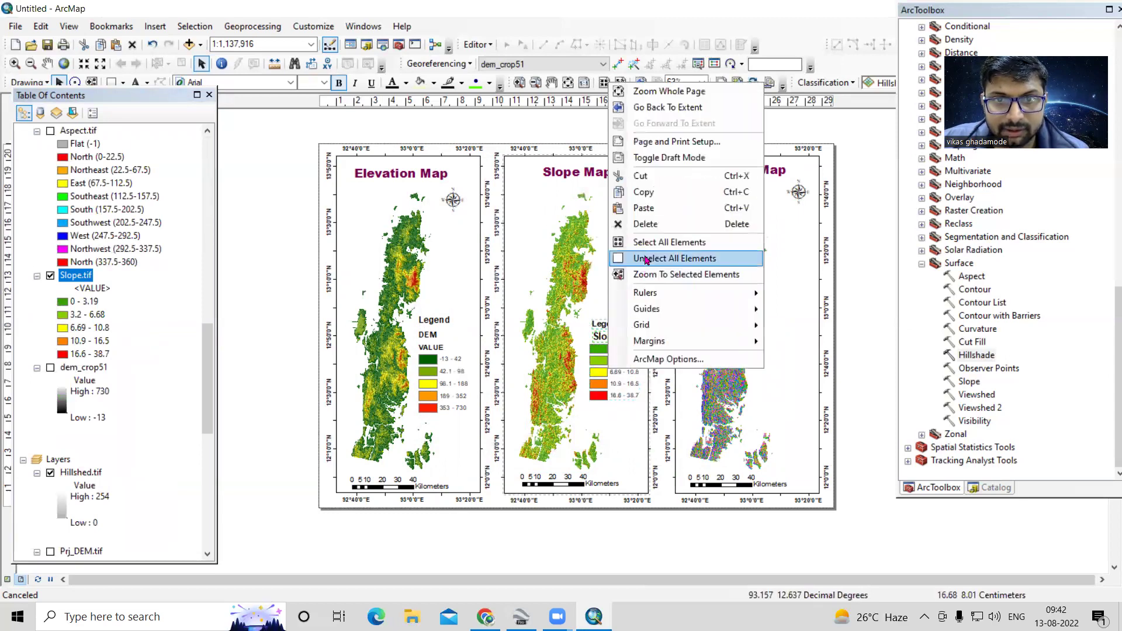
left_click(596, 364)
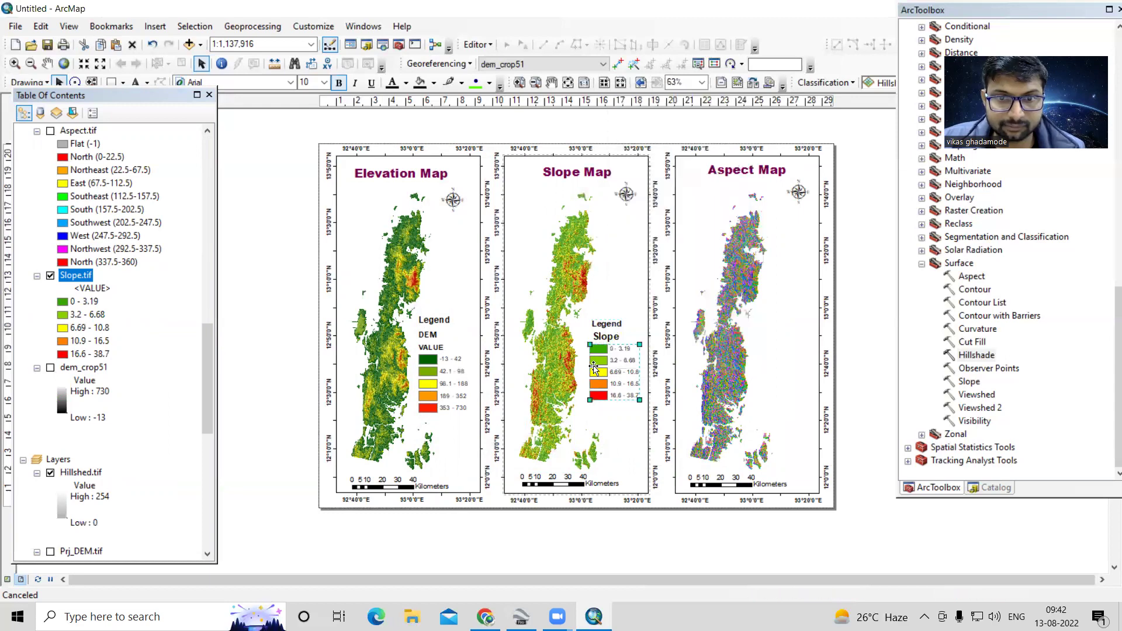
left_click(613, 328, "shift")
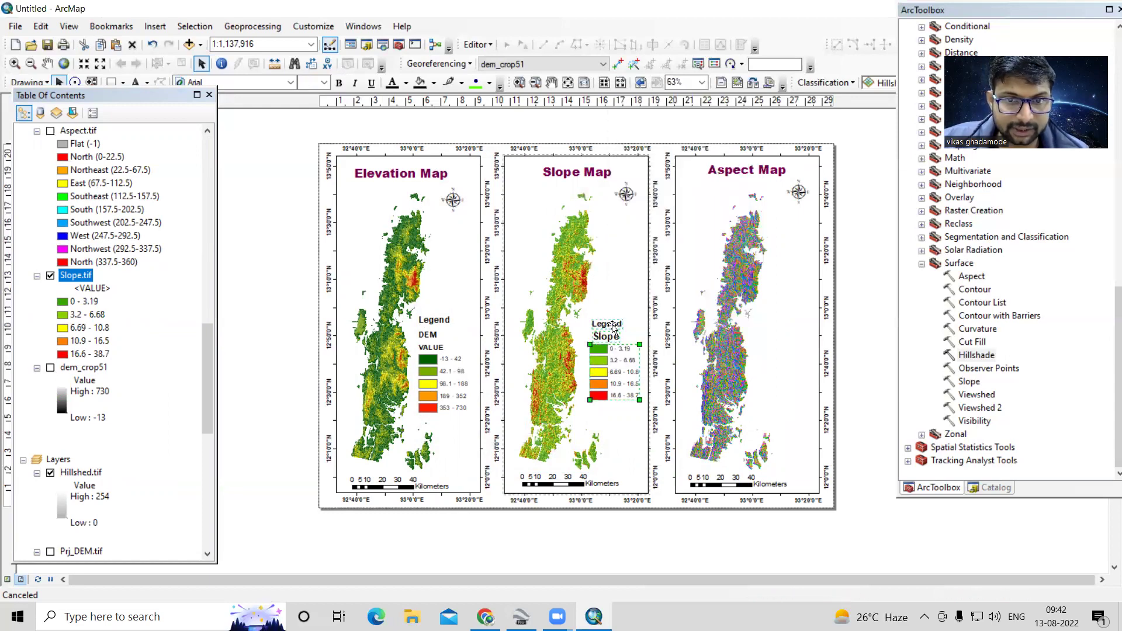
right_click(613, 329)
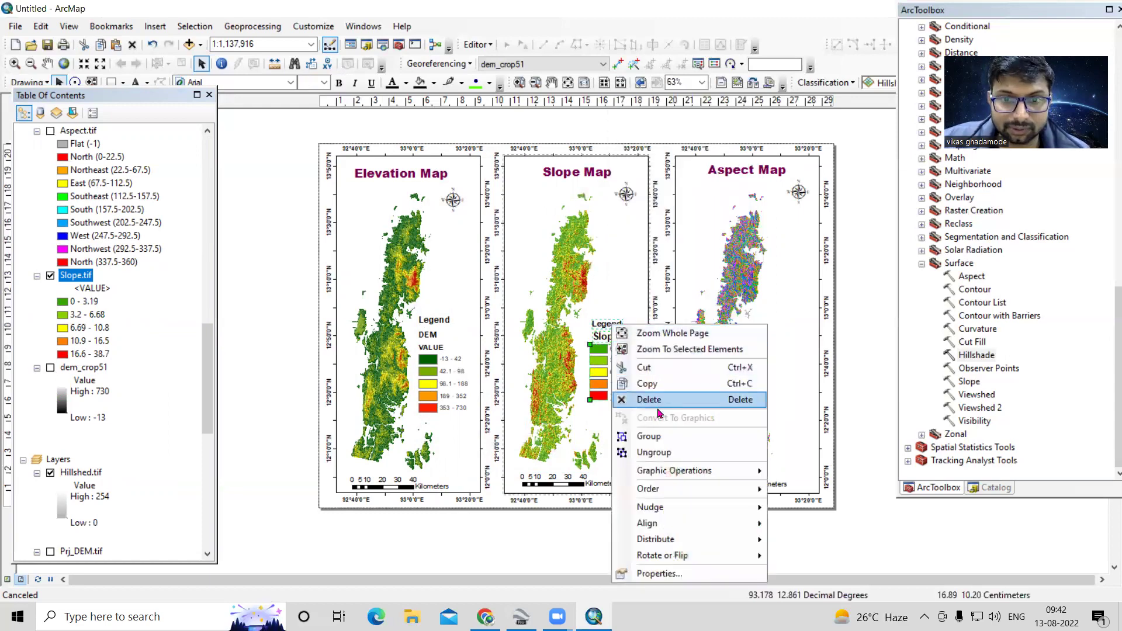
left_click(629, 436)
left_click(615, 338)
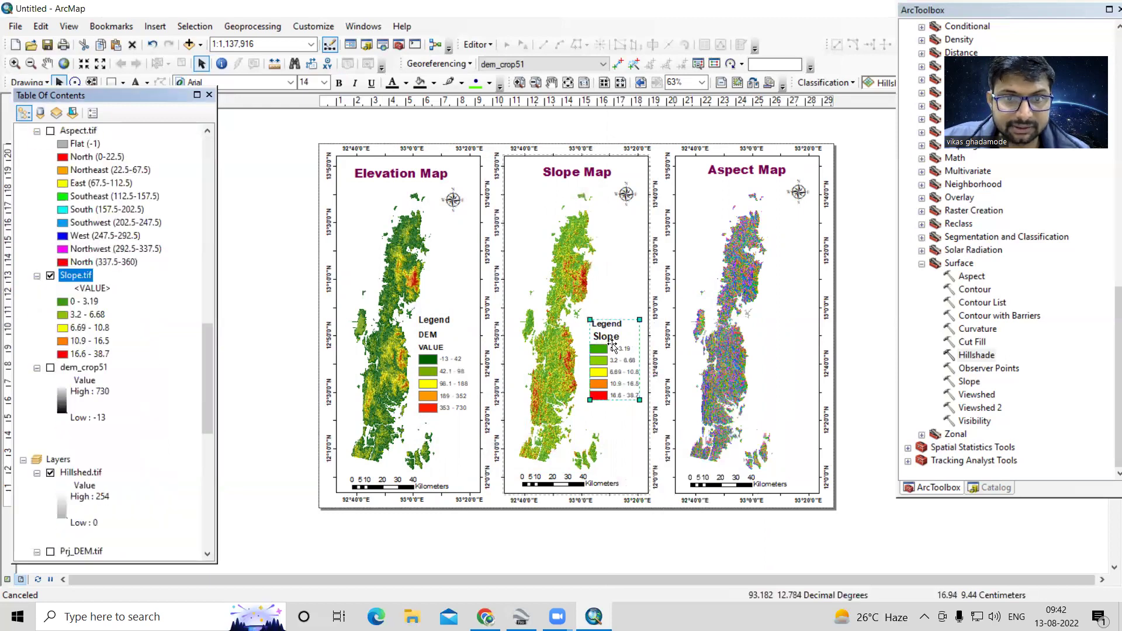
left_click_drag(614, 346, 614, 344)
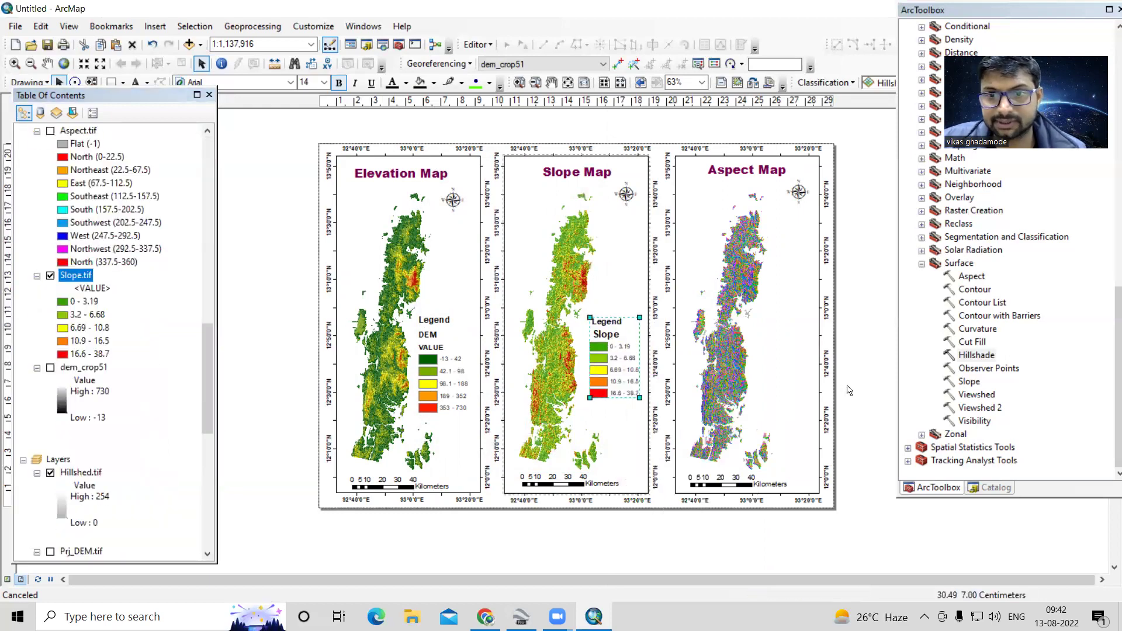
left_click(869, 395)
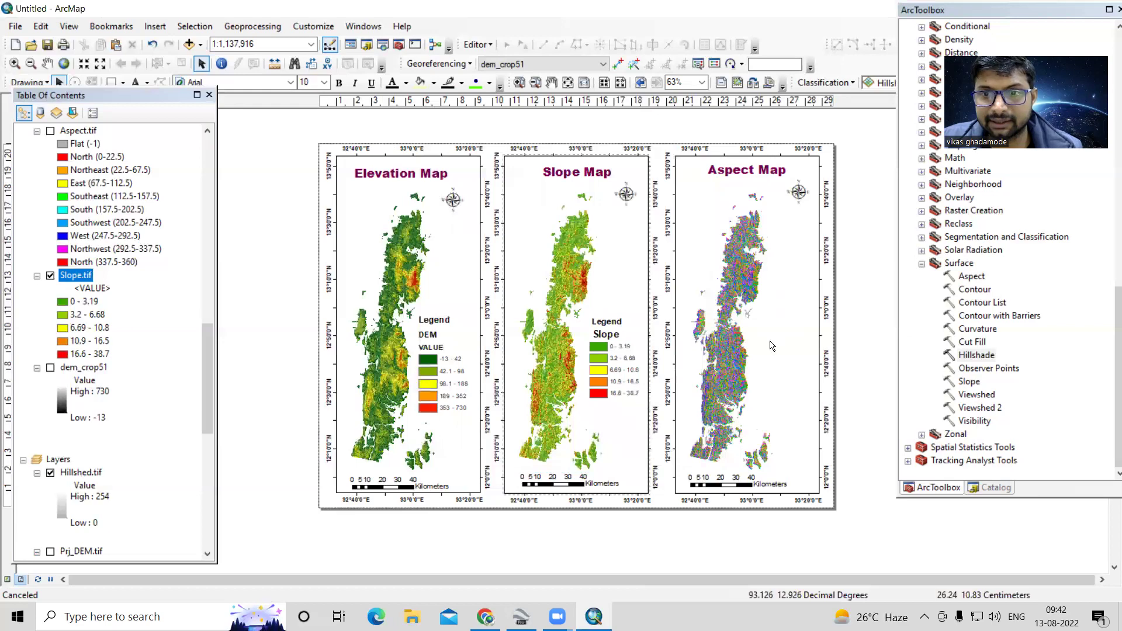
left_click(155, 26)
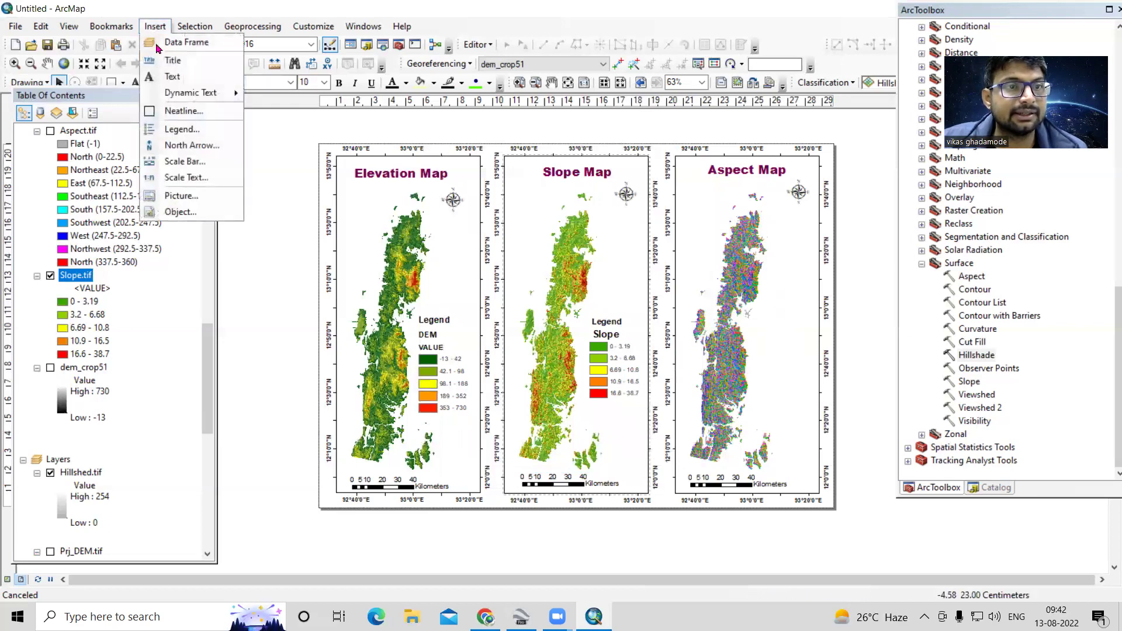
left_click(175, 130)
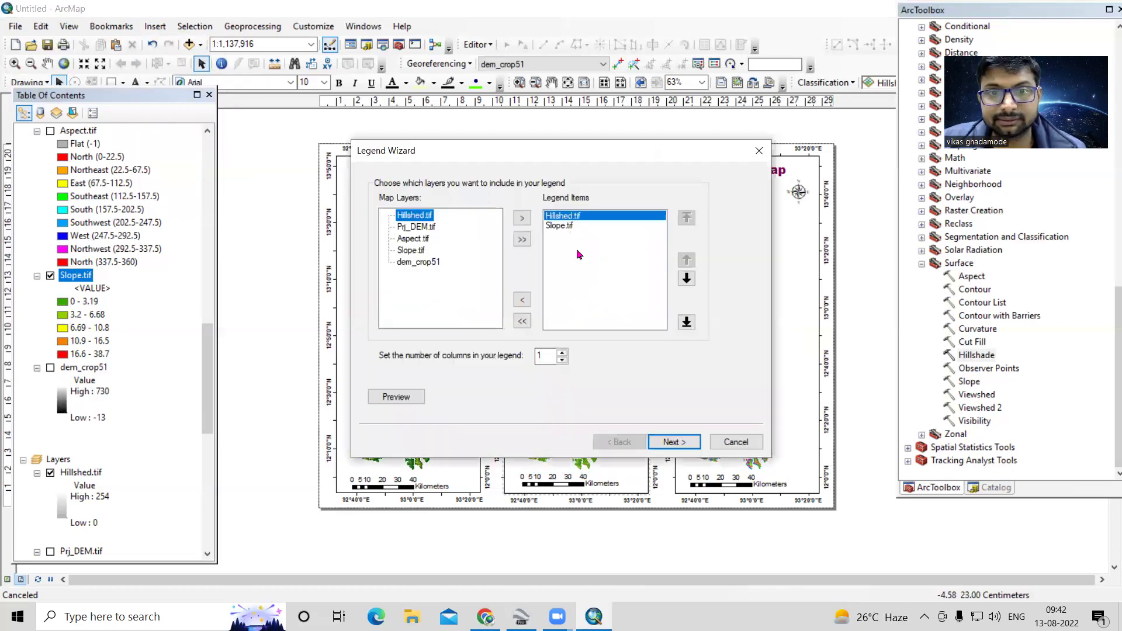
left_click(747, 443)
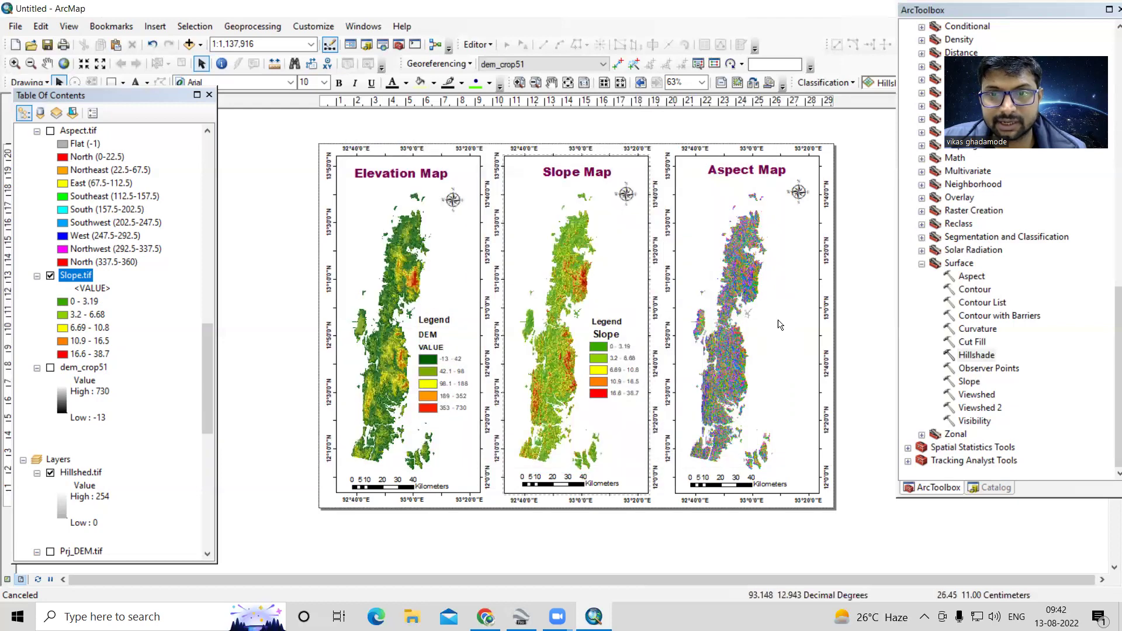
- Insert a legend for the aspect map containing only Aspect.tif, with default title, frame and spacing settings
left_click(156, 27)
left_click(206, 130)
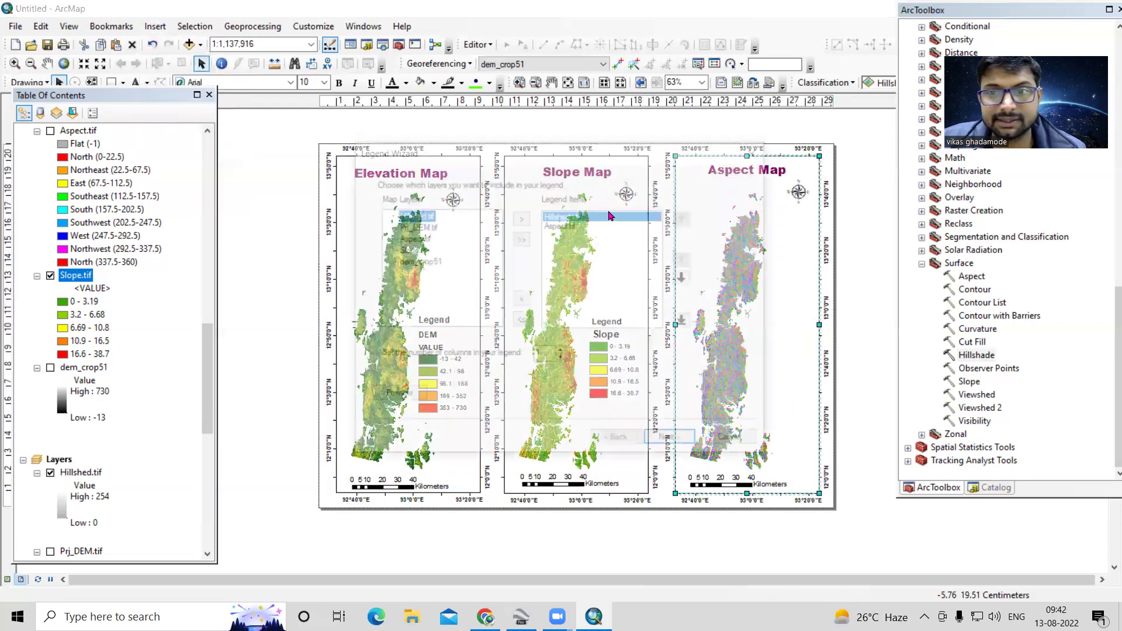
left_click(521, 300)
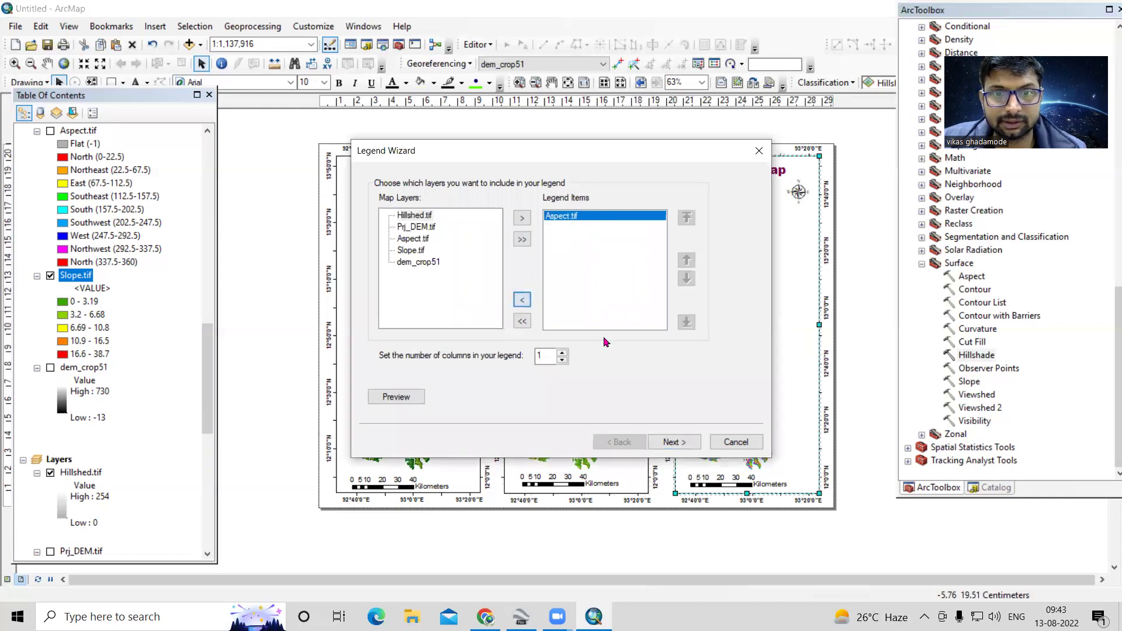
left_click(680, 442)
left_click(680, 443)
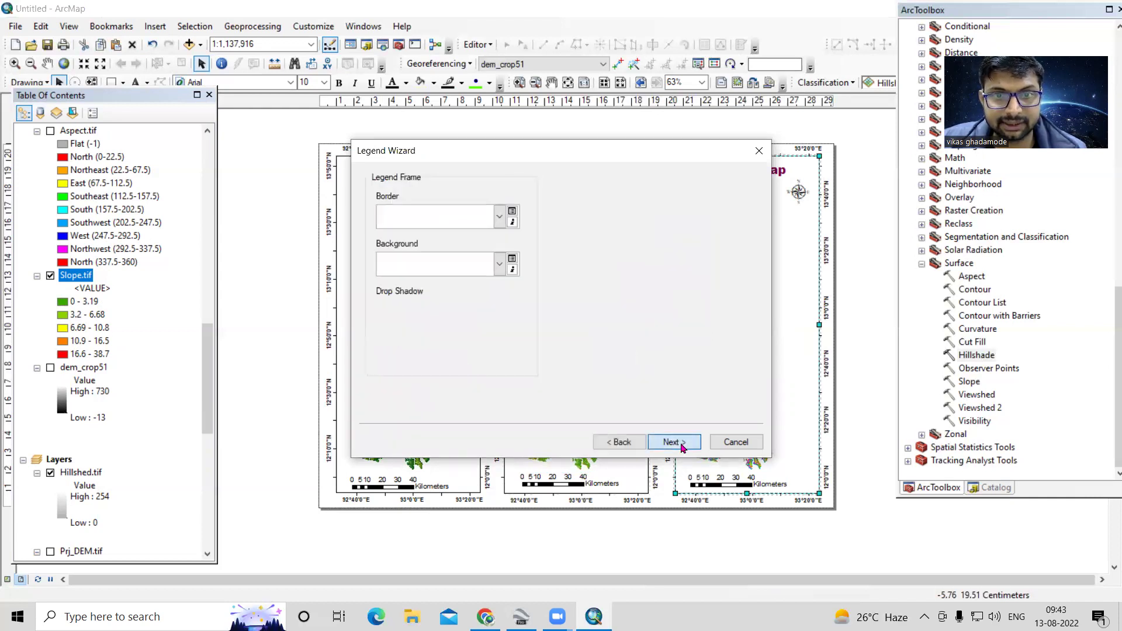
left_click(682, 444)
left_click(682, 444)
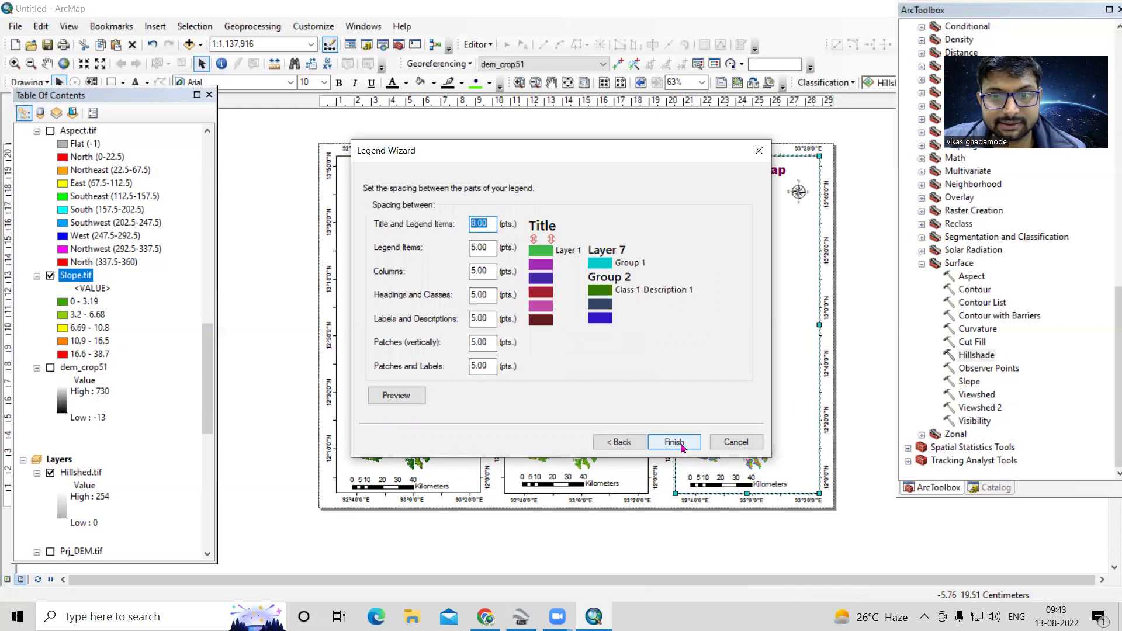
left_click(681, 444)
- Place the aspect legend beside the aspect raster, shrink it to fit inside the frame and align it level with the other legends
left_click_drag(479, 361, 783, 404)
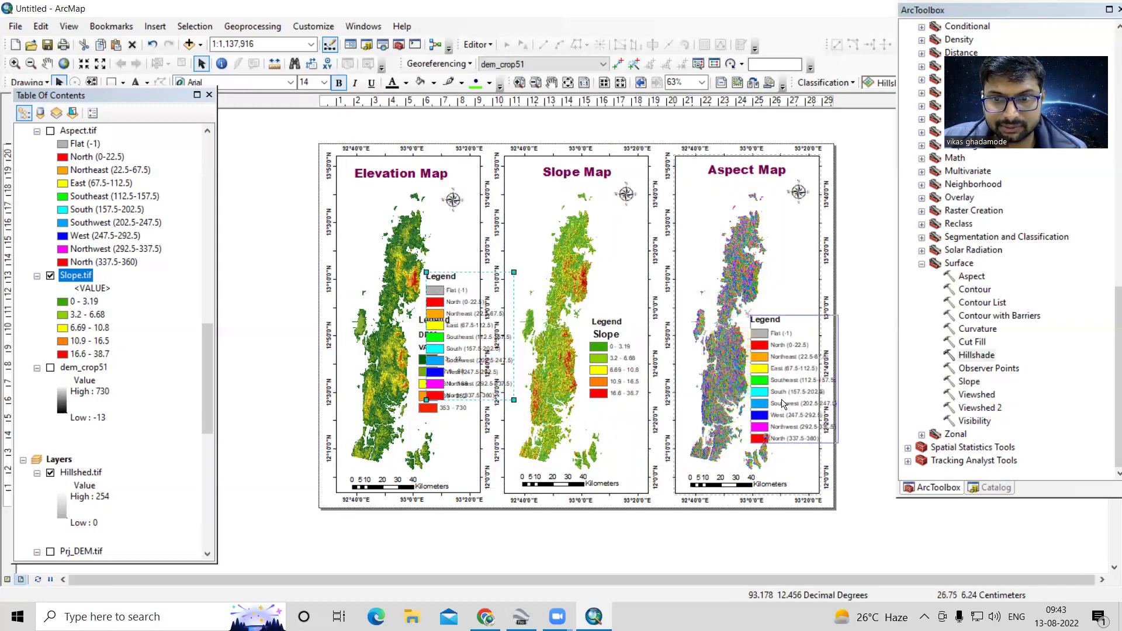
left_click_drag(839, 444, 793, 379)
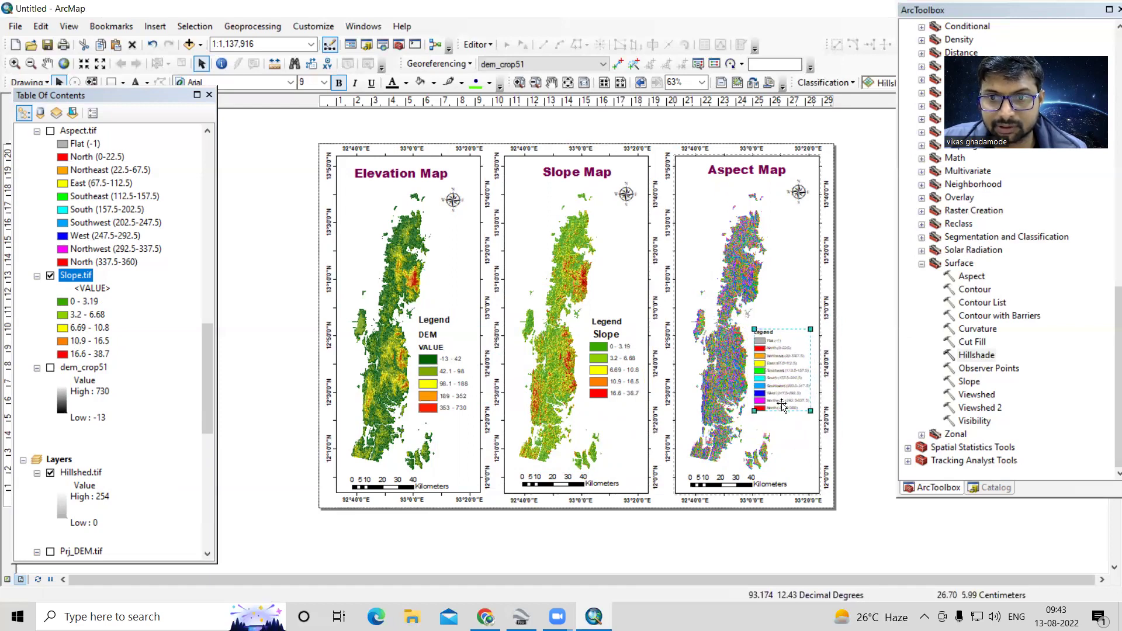
left_click_drag(754, 411, 751, 414)
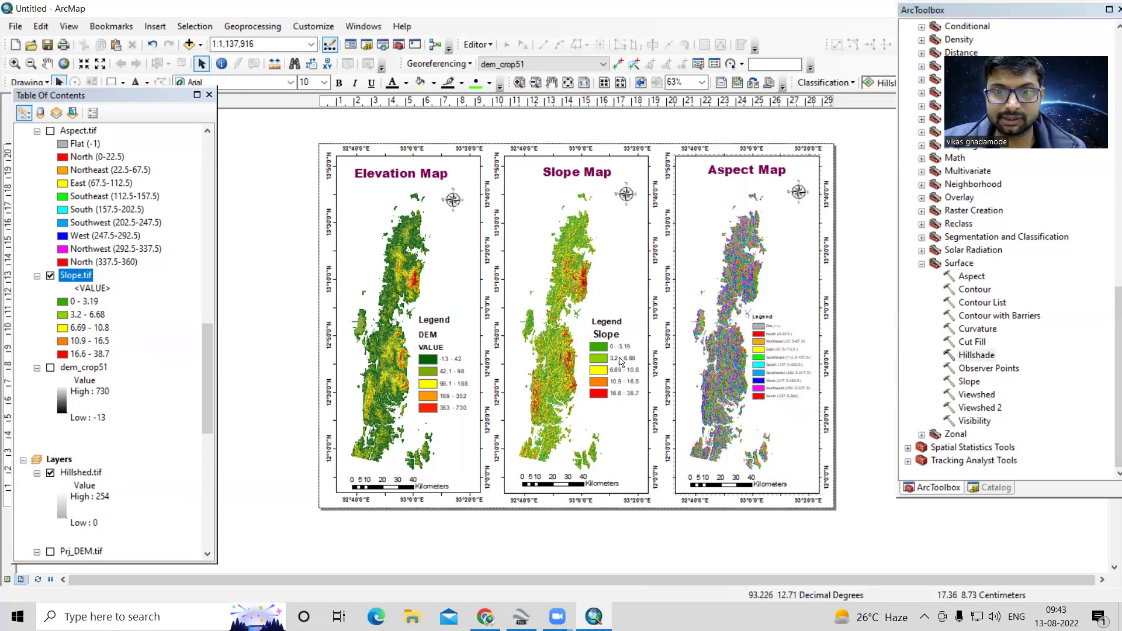
- Ungroup the elevation legend and check the font size of its "DEM" label
left_click(588, 346)
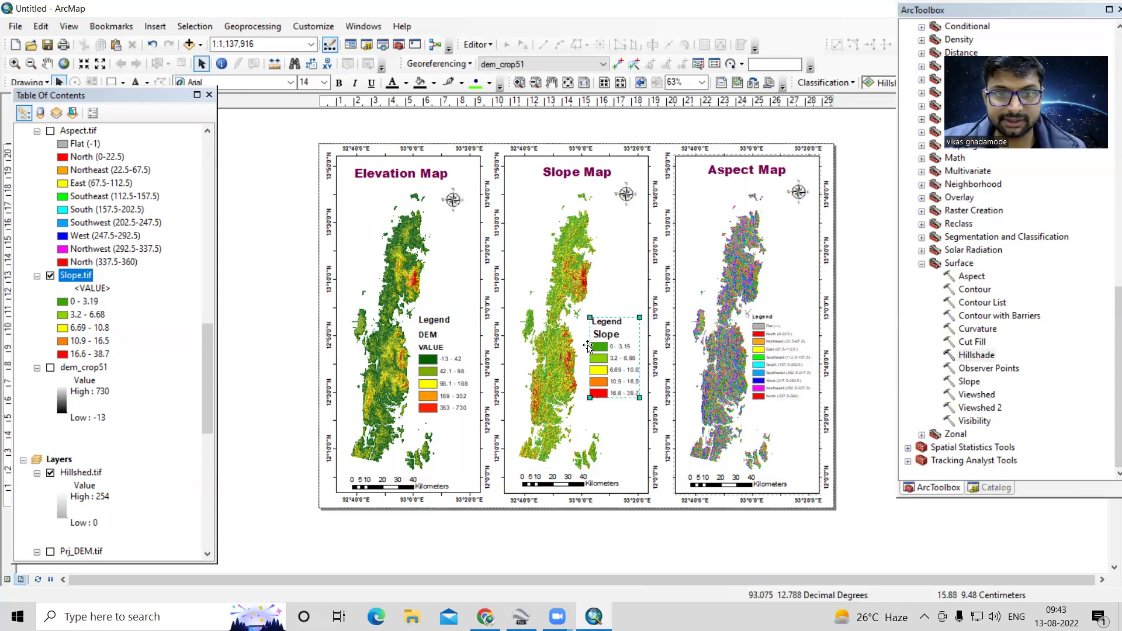
left_click(426, 334)
right_click(427, 339)
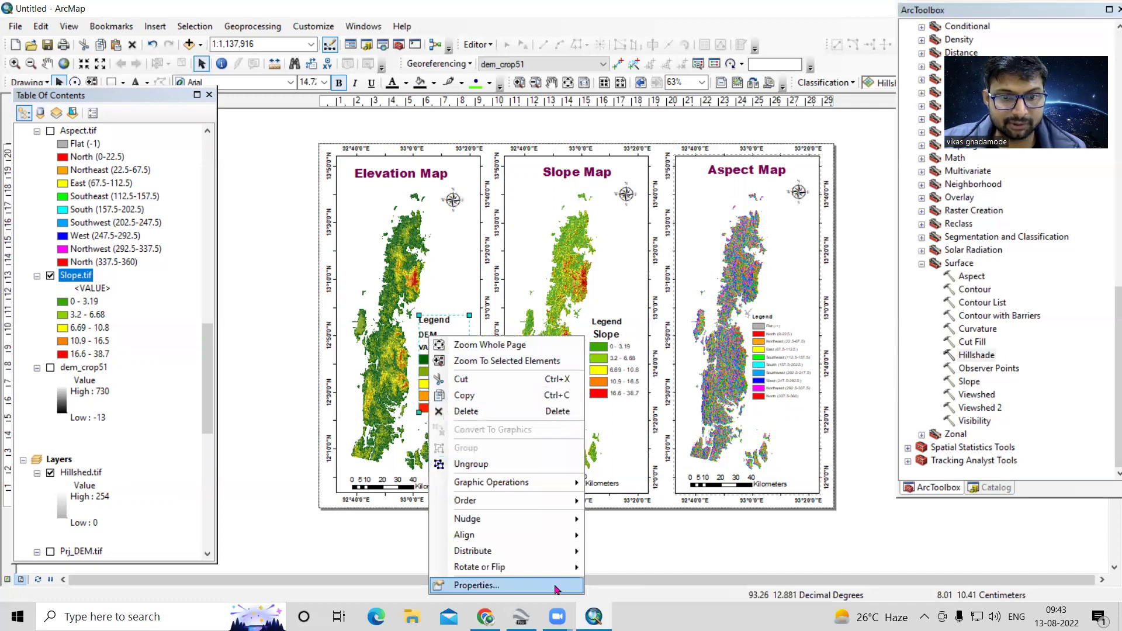
left_click(467, 586)
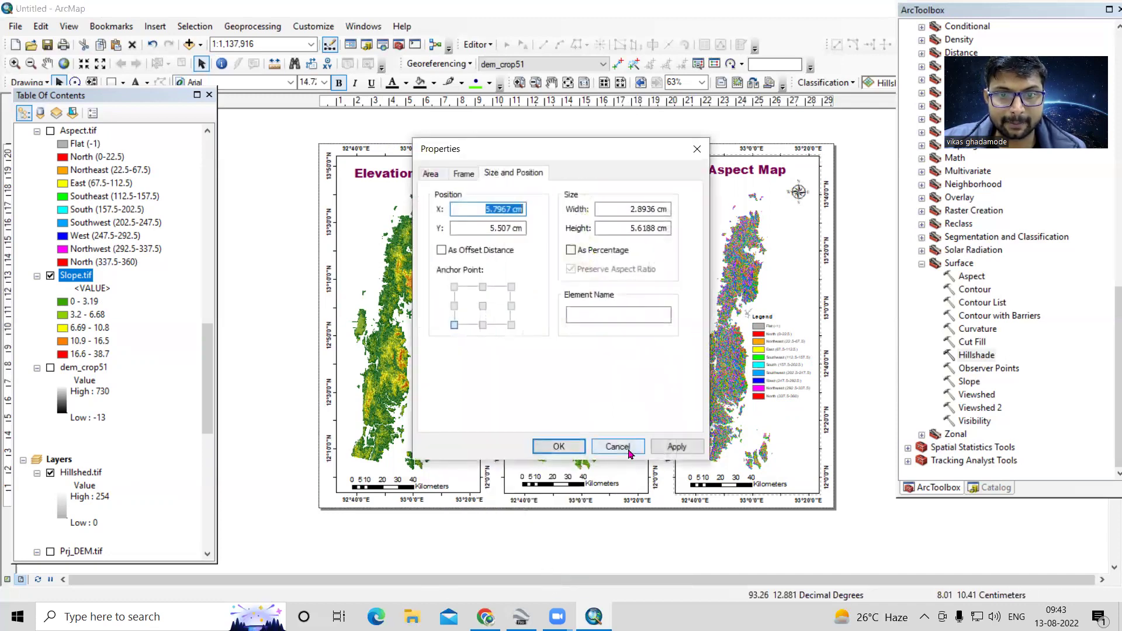
left_click(618, 447)
right_click(449, 378)
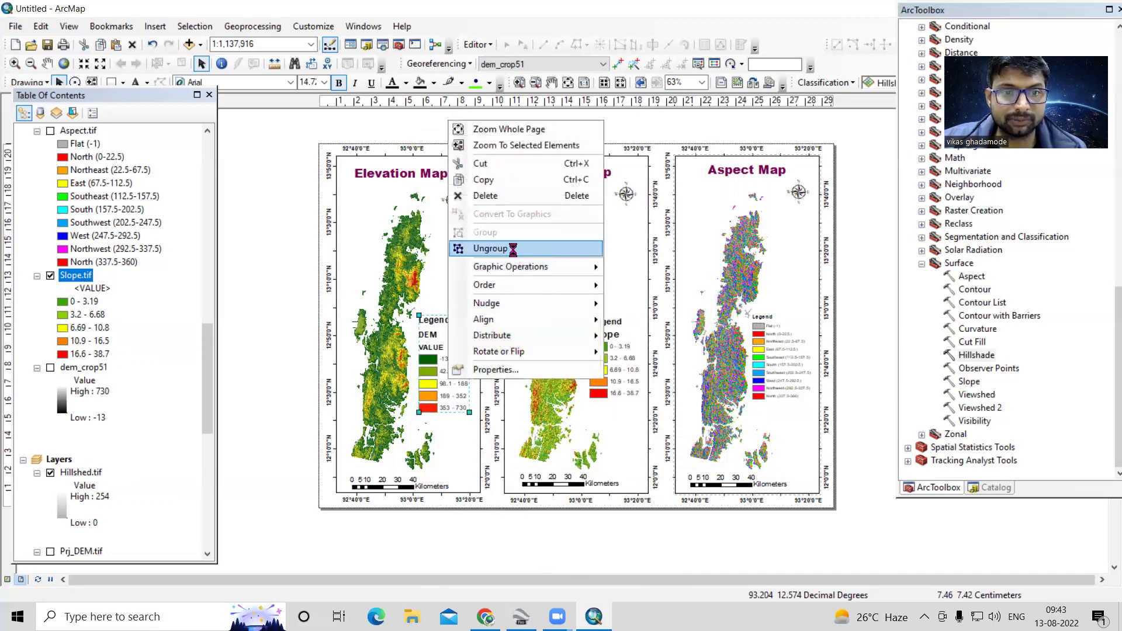
double_click(428, 335)
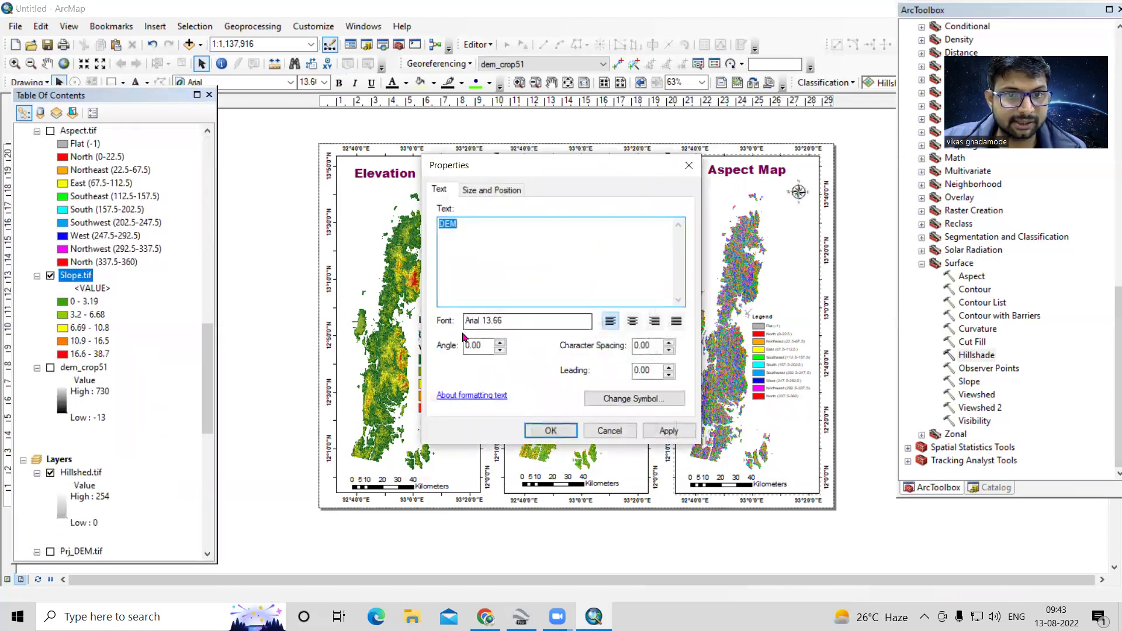
left_click(611, 431)
- Ungroup the slope legend and set its "Slope" label to Arial size 13.66
right_click(611, 349)
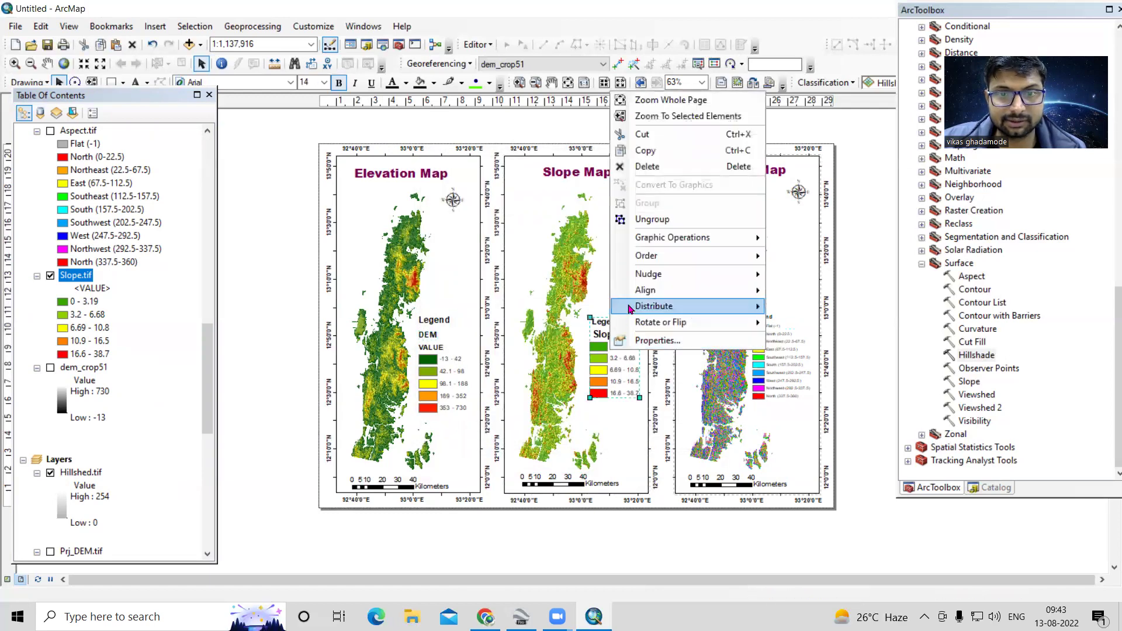
left_click(628, 220)
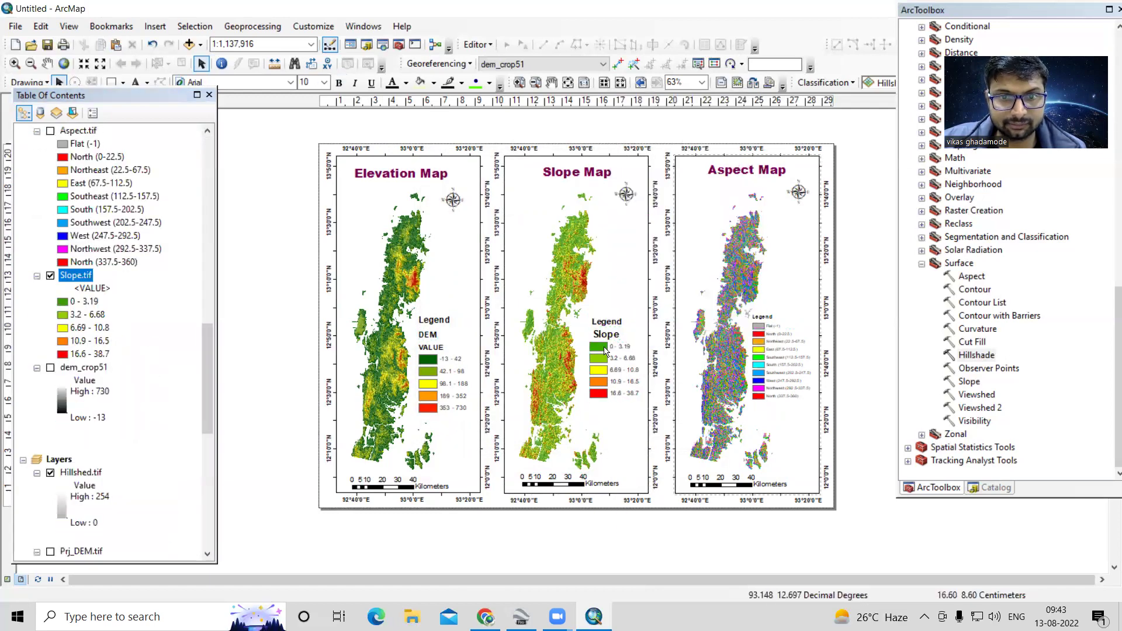
double_click(605, 335)
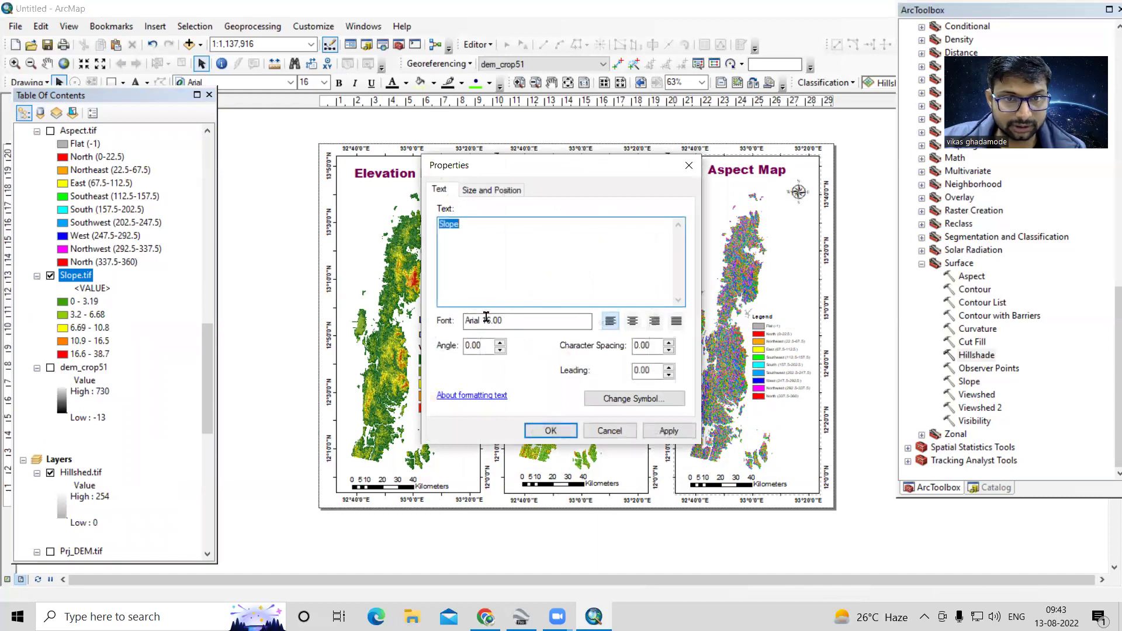
left_click(634, 399)
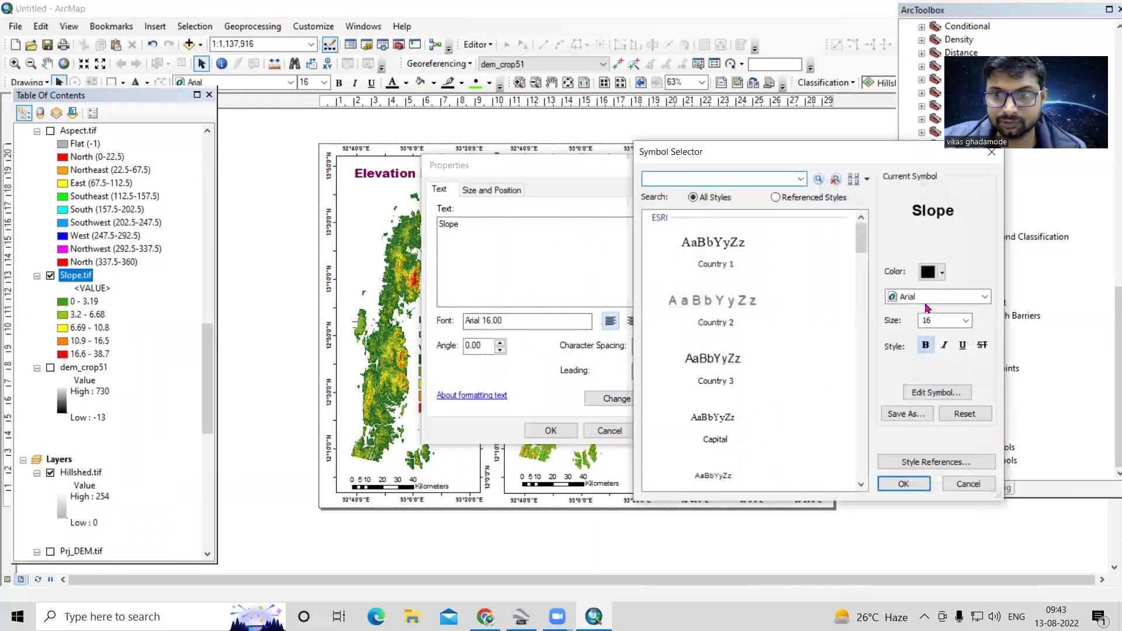
type("13.66")
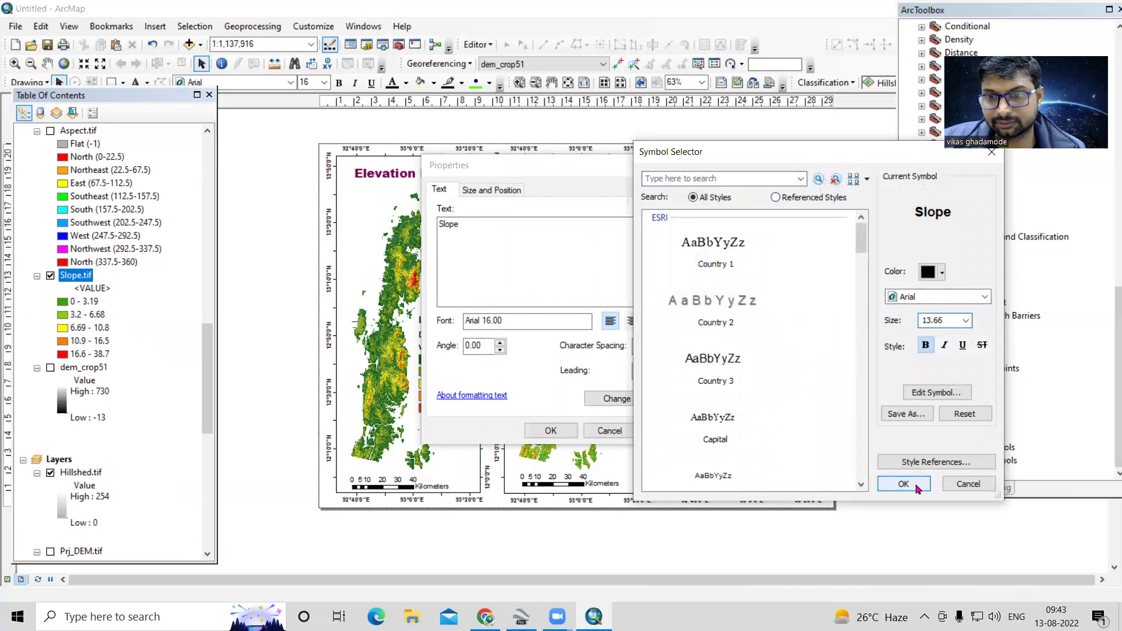
left_click(916, 487)
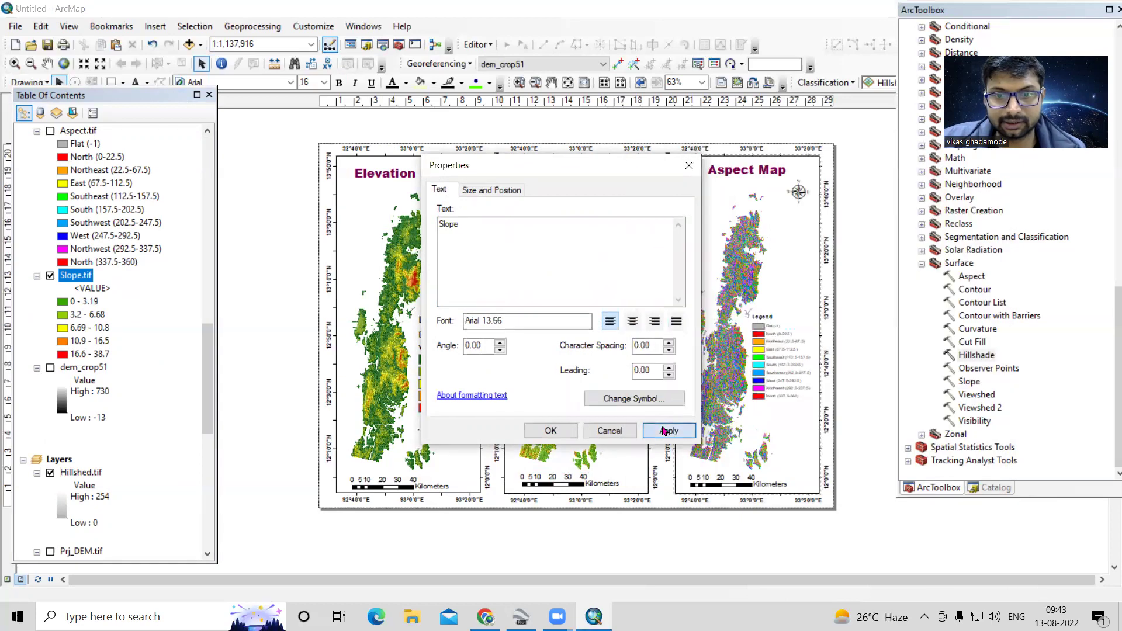
left_click(549, 431)
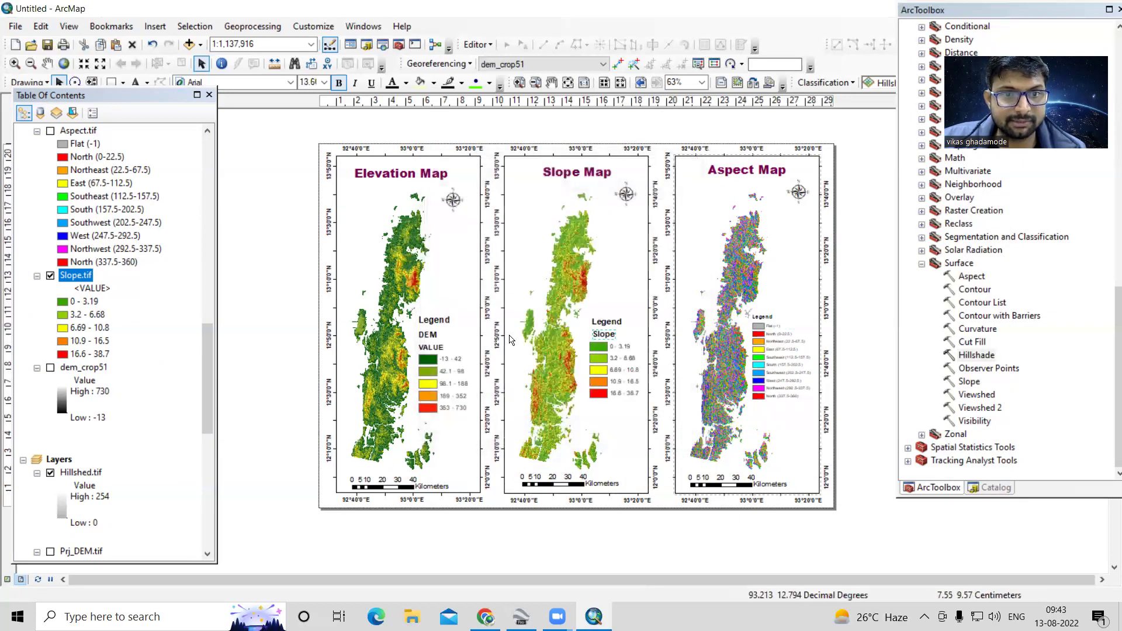
- Group the slope legend's title, label and class entries back into one element
left_click(618, 364)
left_click_drag(618, 363, 646, 414)
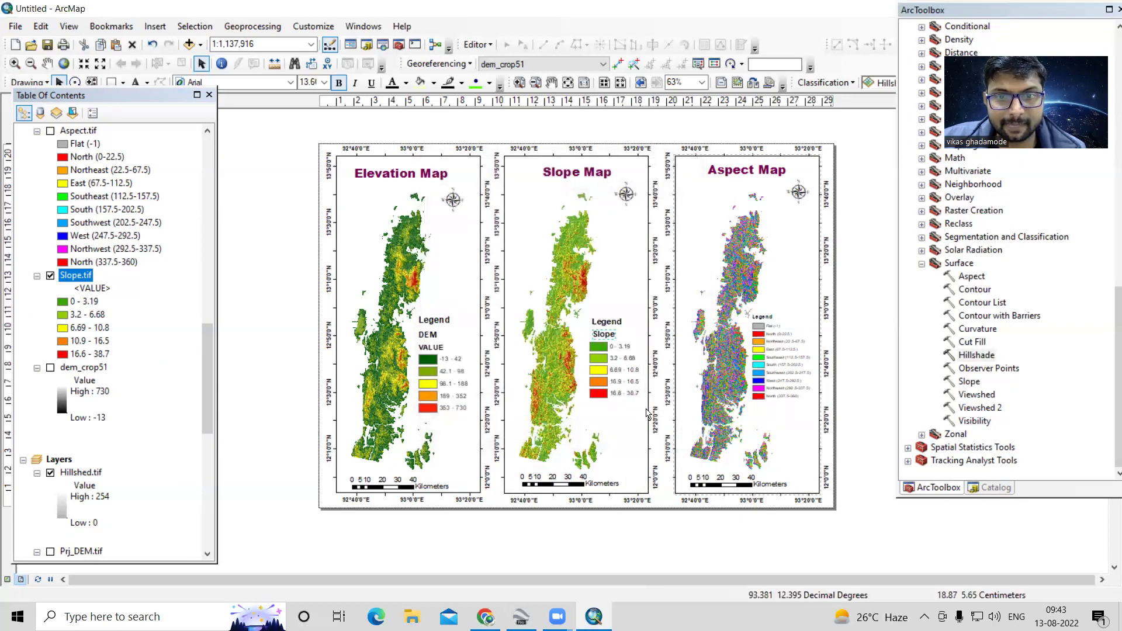
right_click(614, 387)
left_click(632, 249)
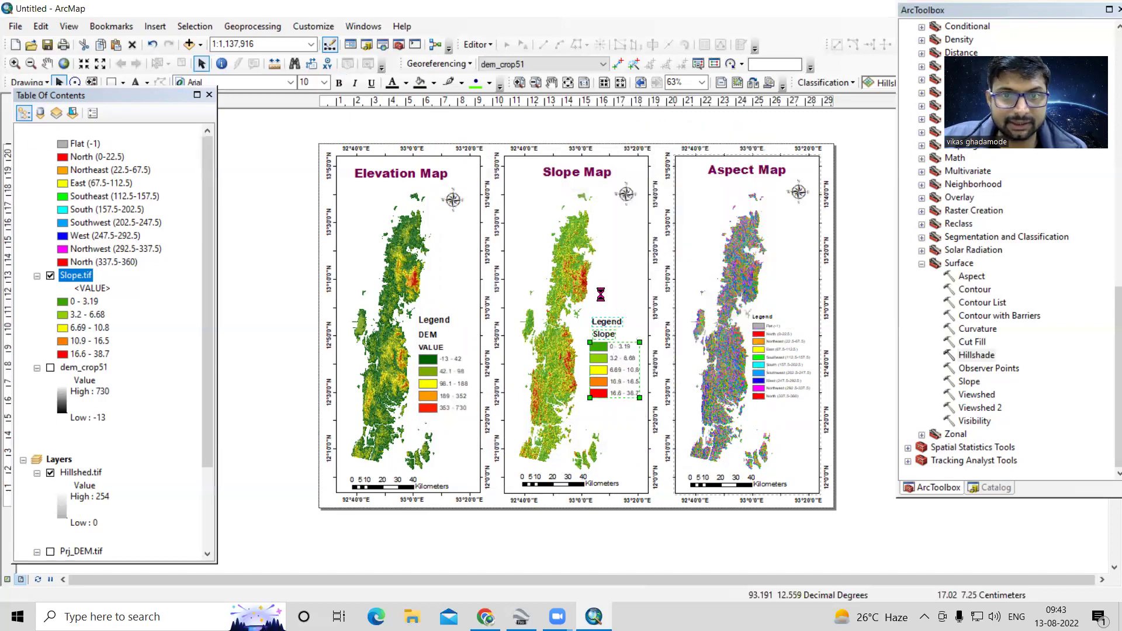
- Group all parts of the elevation legend, from its title to the class entries, into one element and deselect it
left_click_drag(414, 315, 473, 421)
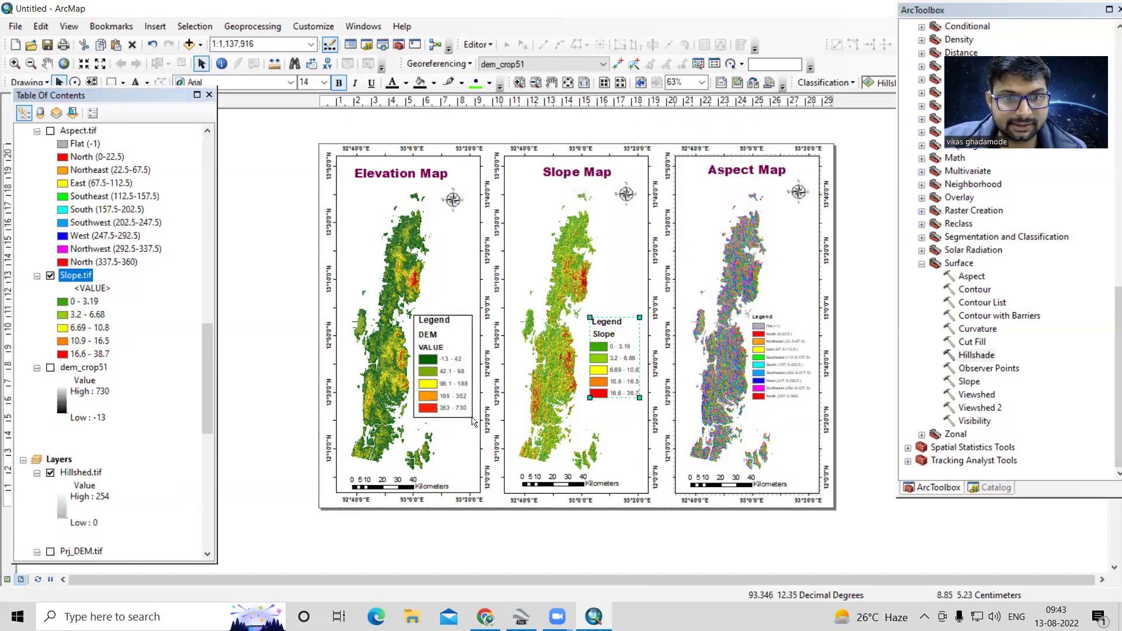
right_click(464, 374)
left_click(491, 231)
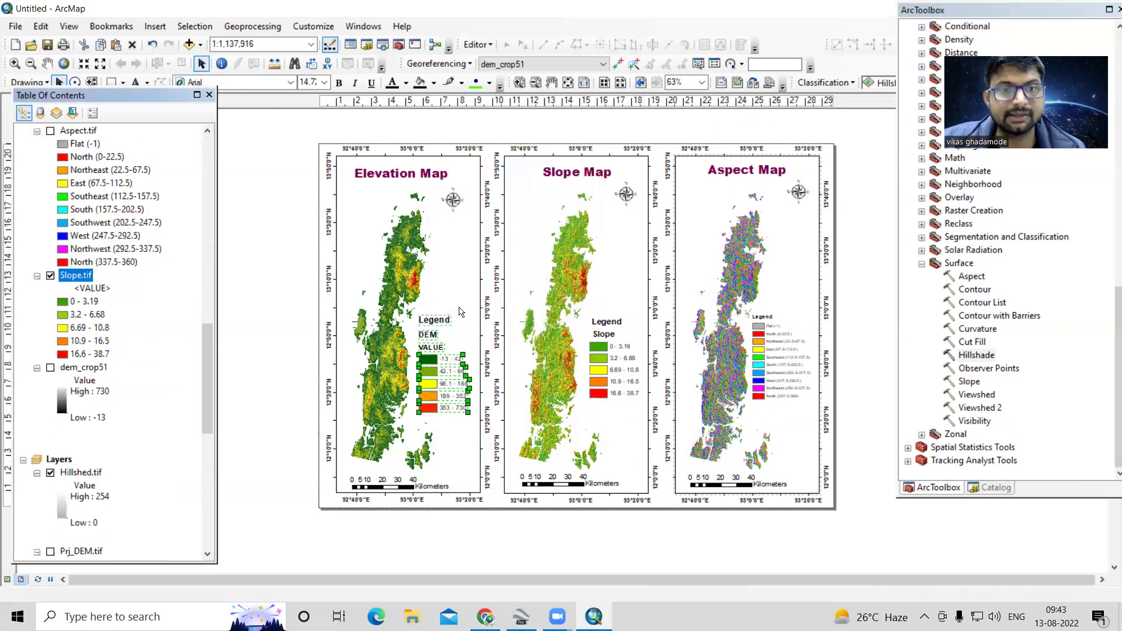
key("ctrl+g")
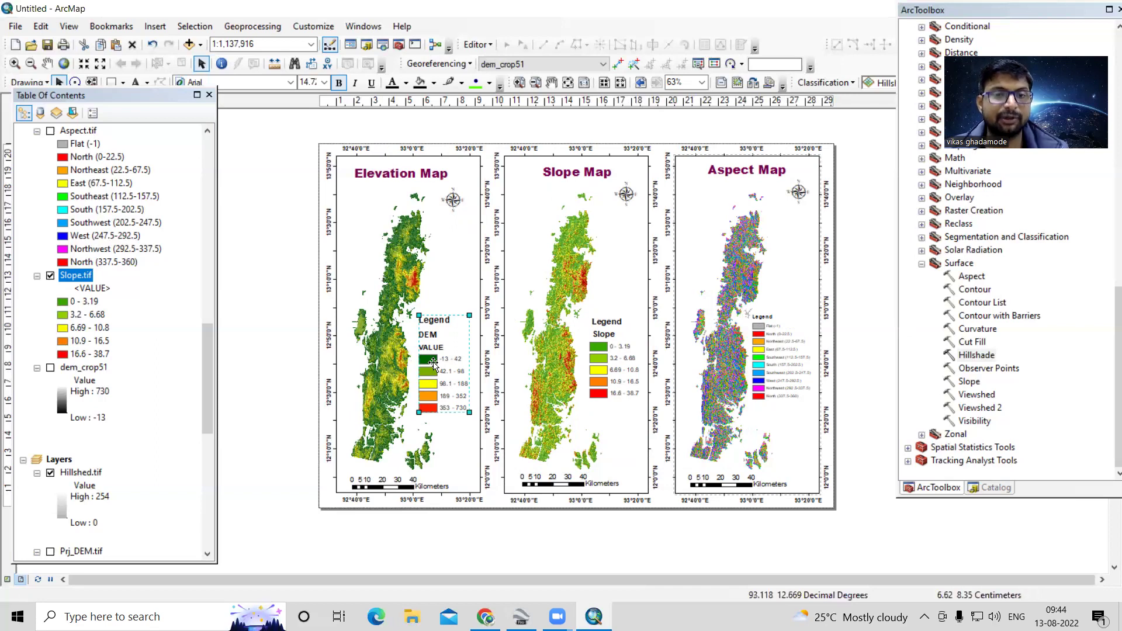
left_click(873, 312)
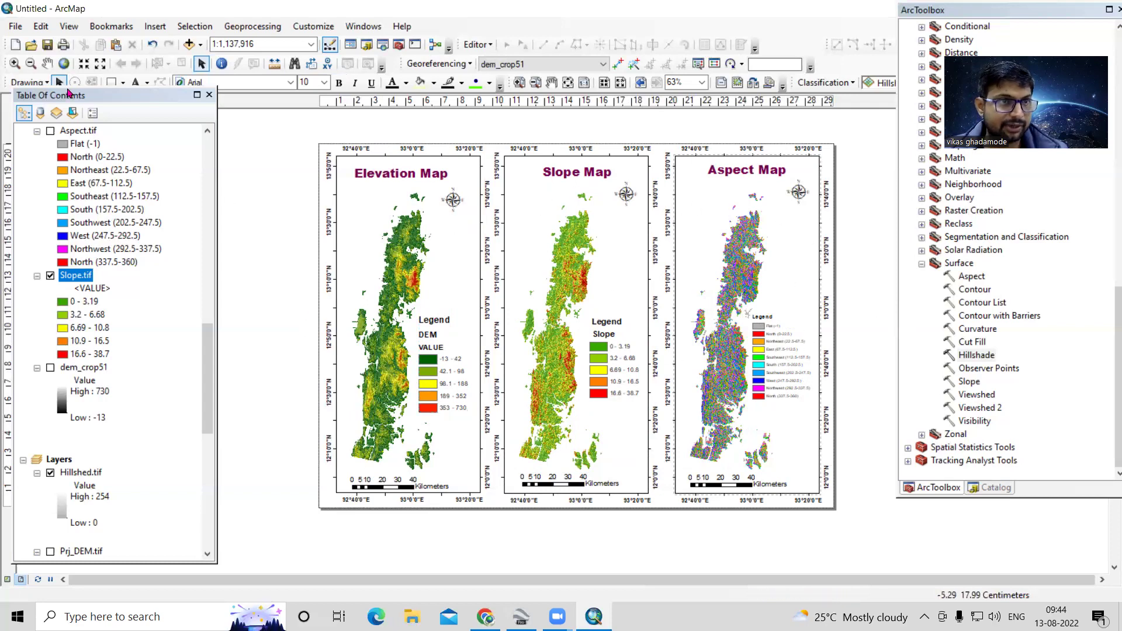
- Start exporting the map layout as a TIFF and choose the Map Layout folder inside Video Lecture on drive D as destination
left_click(15, 28)
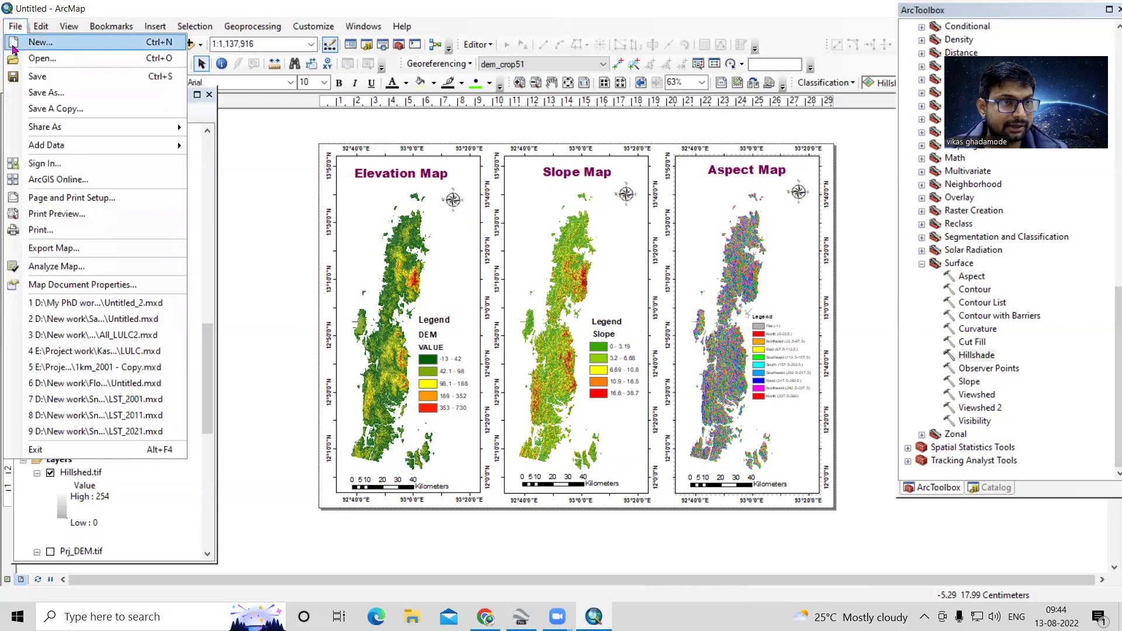
left_click(91, 268)
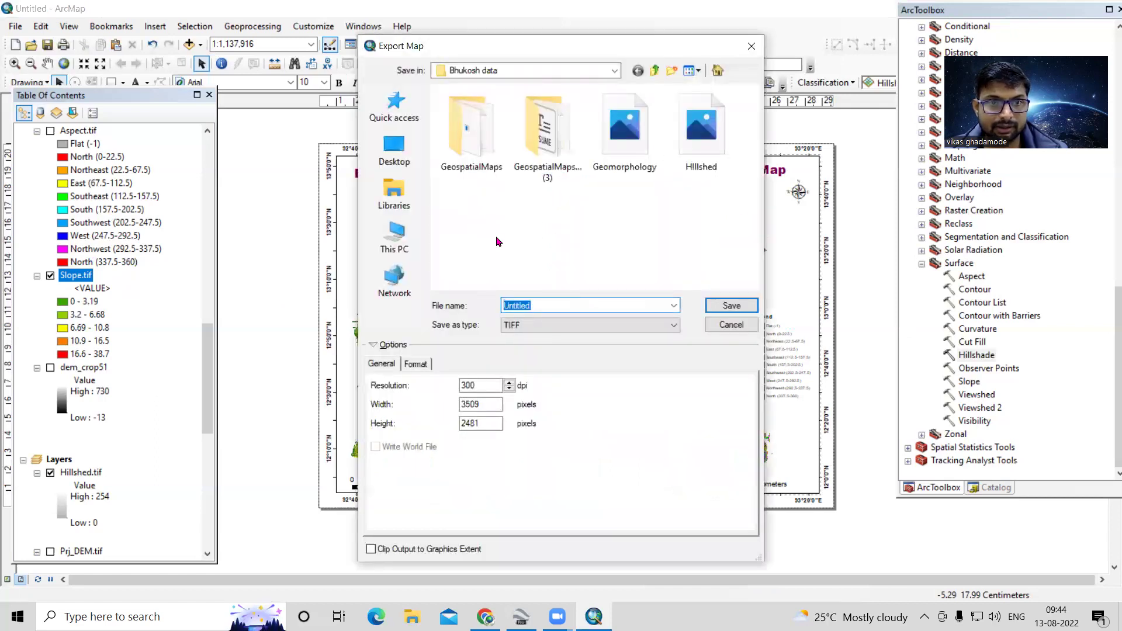
left_click(400, 250)
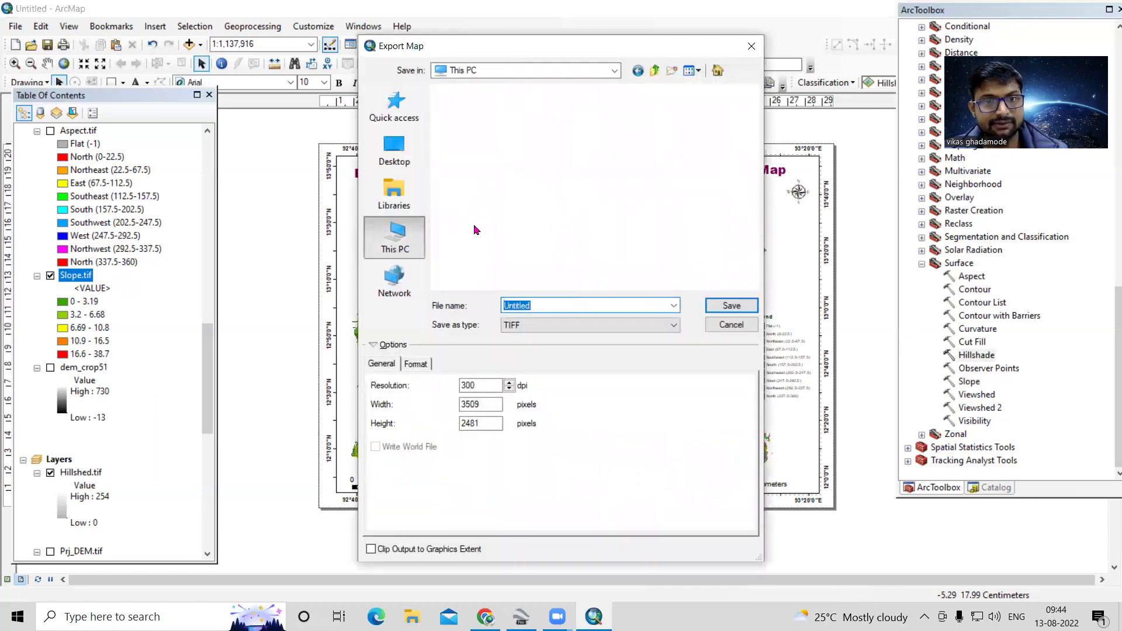
left_click(536, 156)
double_click(536, 157)
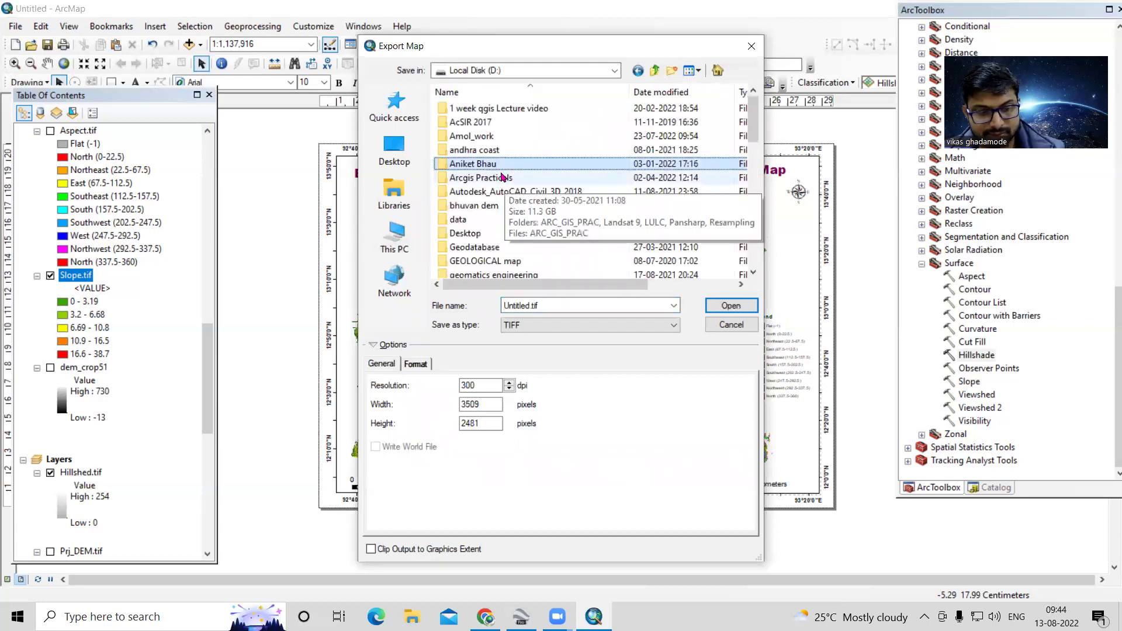
scroll(502, 187, "down", 8)
left_click(489, 205)
double_click(489, 205)
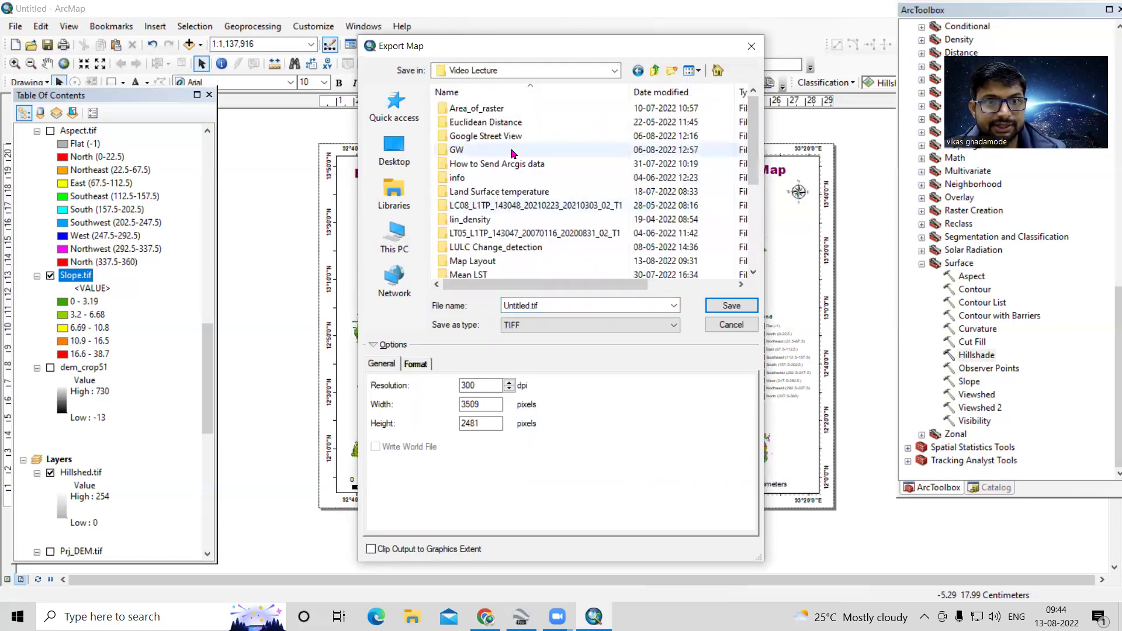
left_click(494, 139)
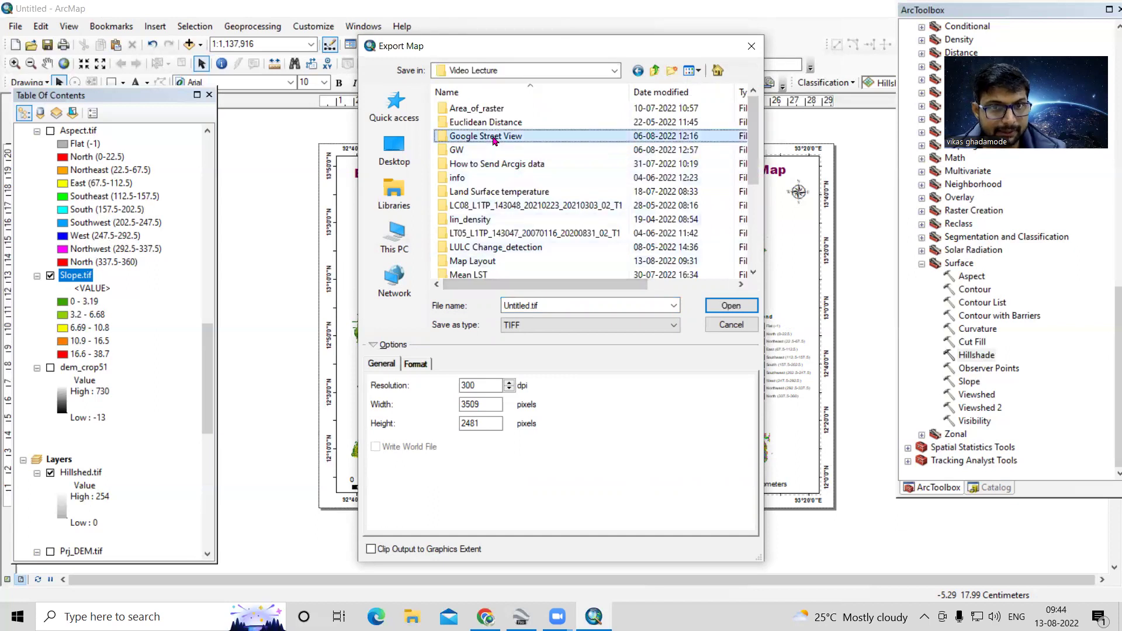
scroll(491, 193, "down", 2)
double_click(479, 178)
double_click(561, 306)
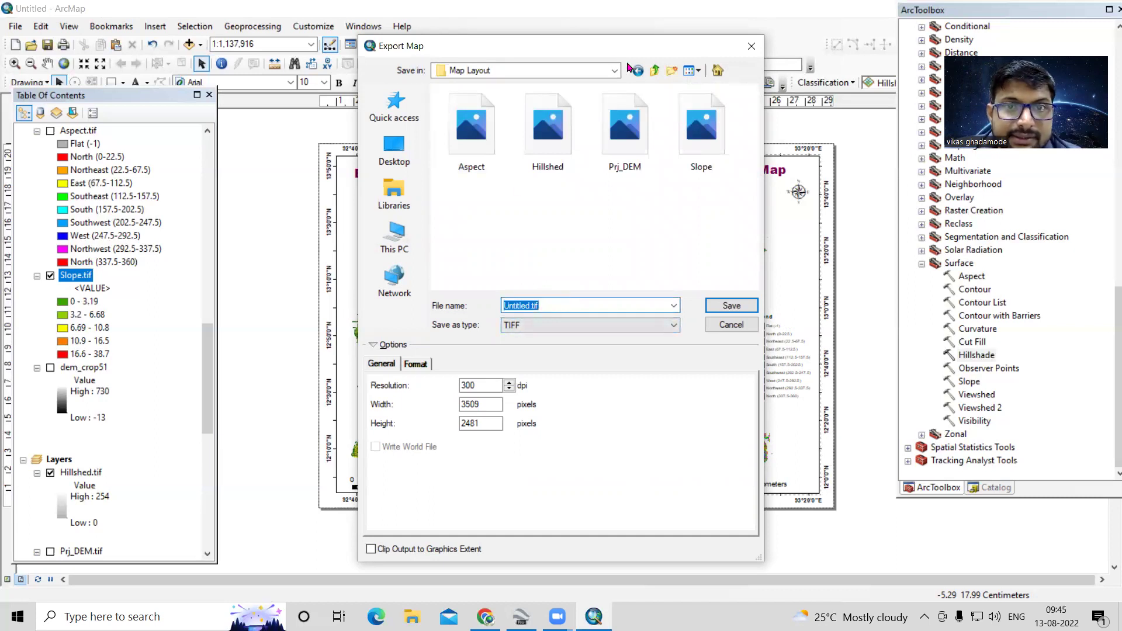
left_click(652, 73)
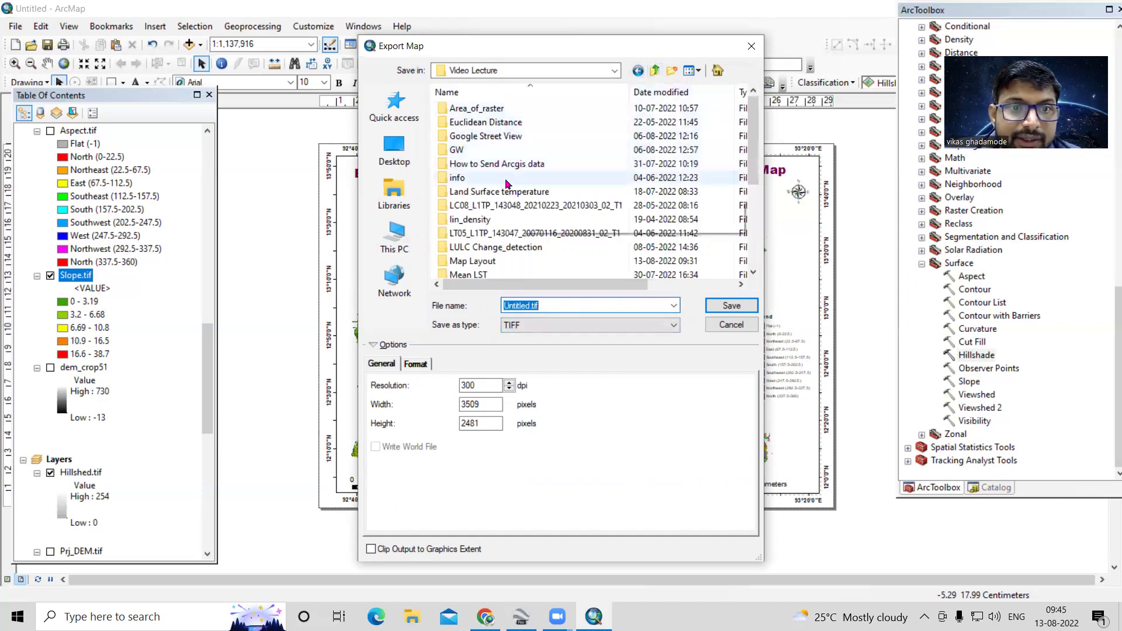
left_click(496, 166)
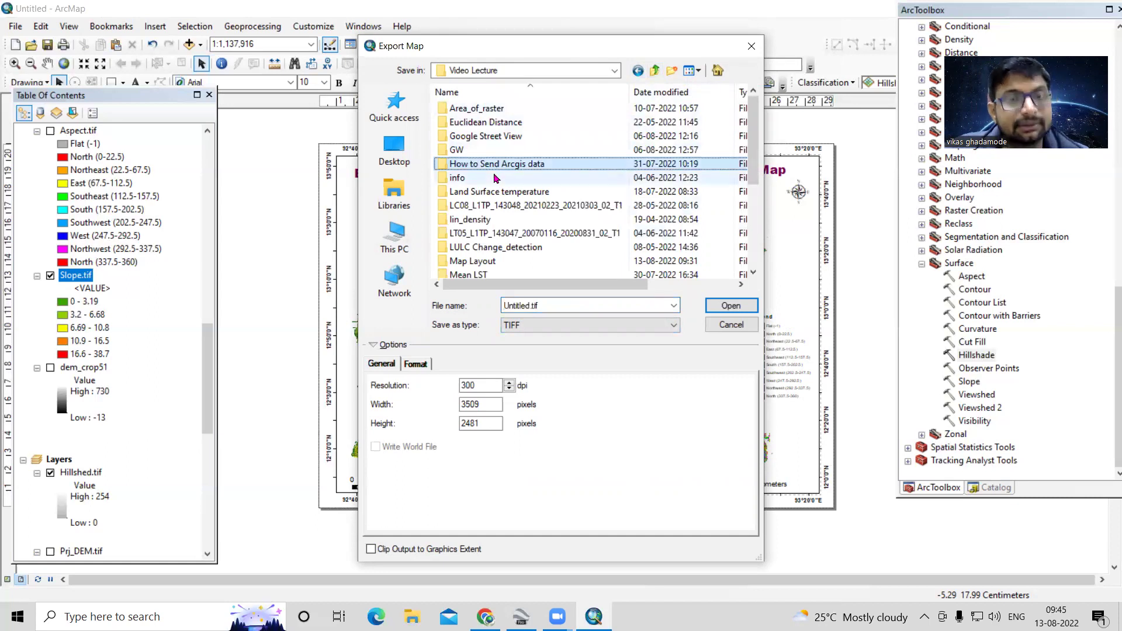
left_click(526, 205)
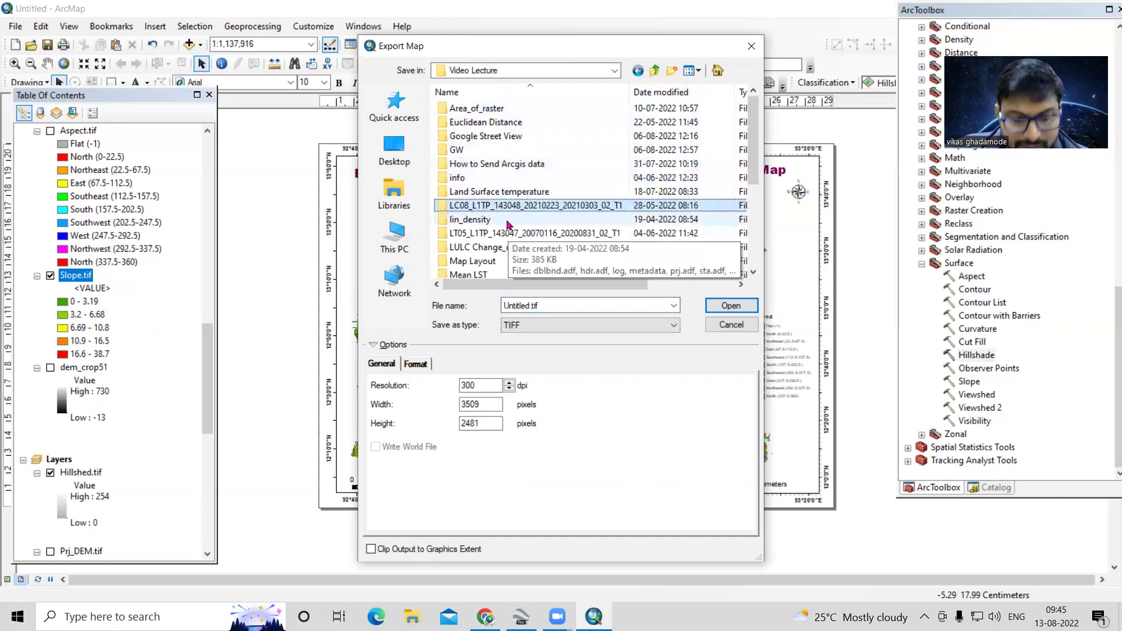
scroll(522, 231, "down", 1)
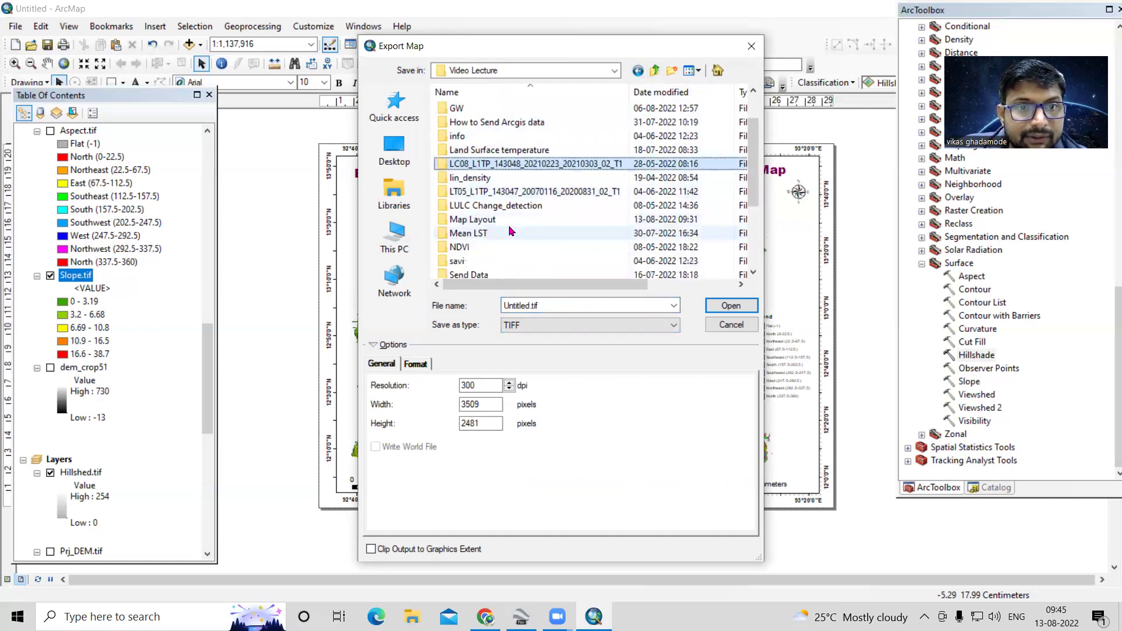
double_click(507, 225)
- Name the export All_Map_lyout and save it as a 300 dpi TIFF in the Map Layout folder
double_click(561, 303)
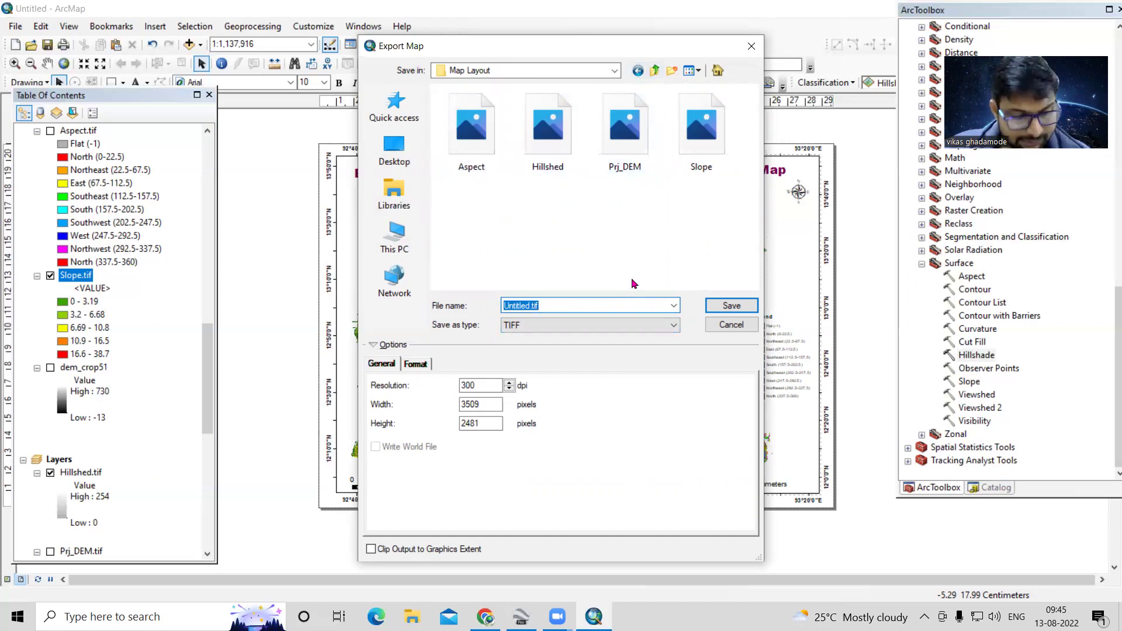
type("All_Map_lyout")
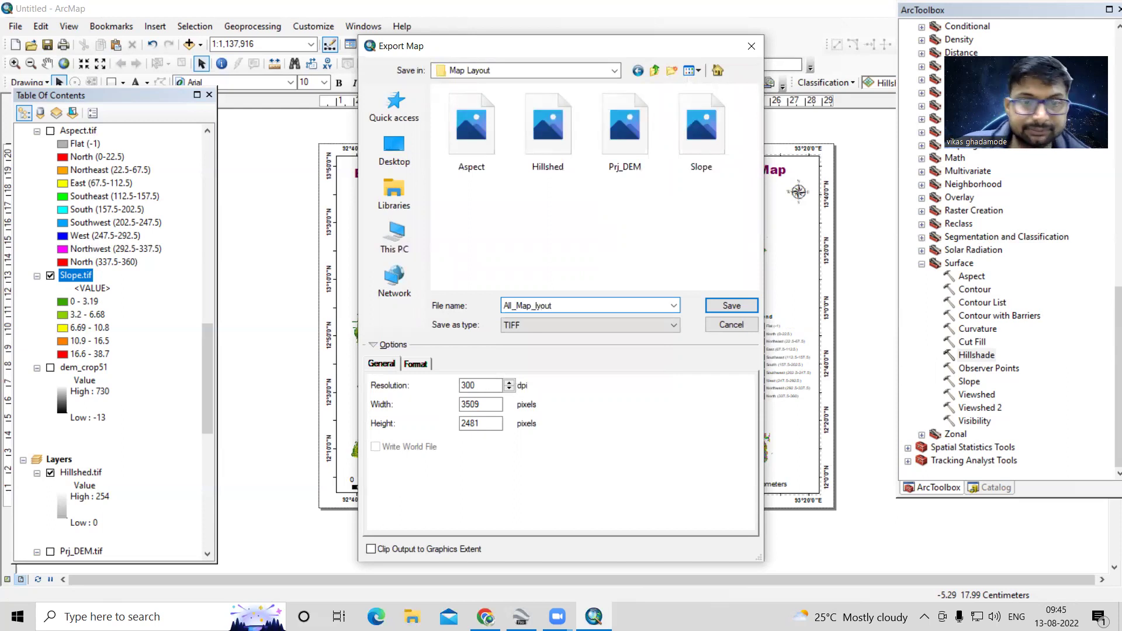
left_click(737, 310)
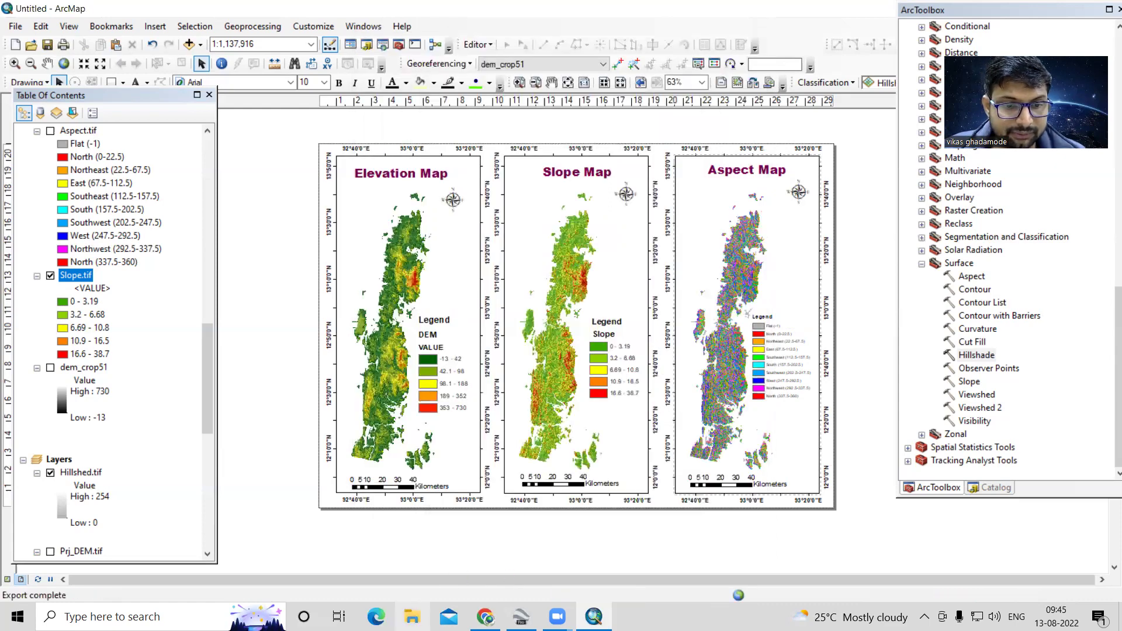
- Switch to File Explorer and open the exported All_Map_lyout image from the recent files
left_click(412, 616)
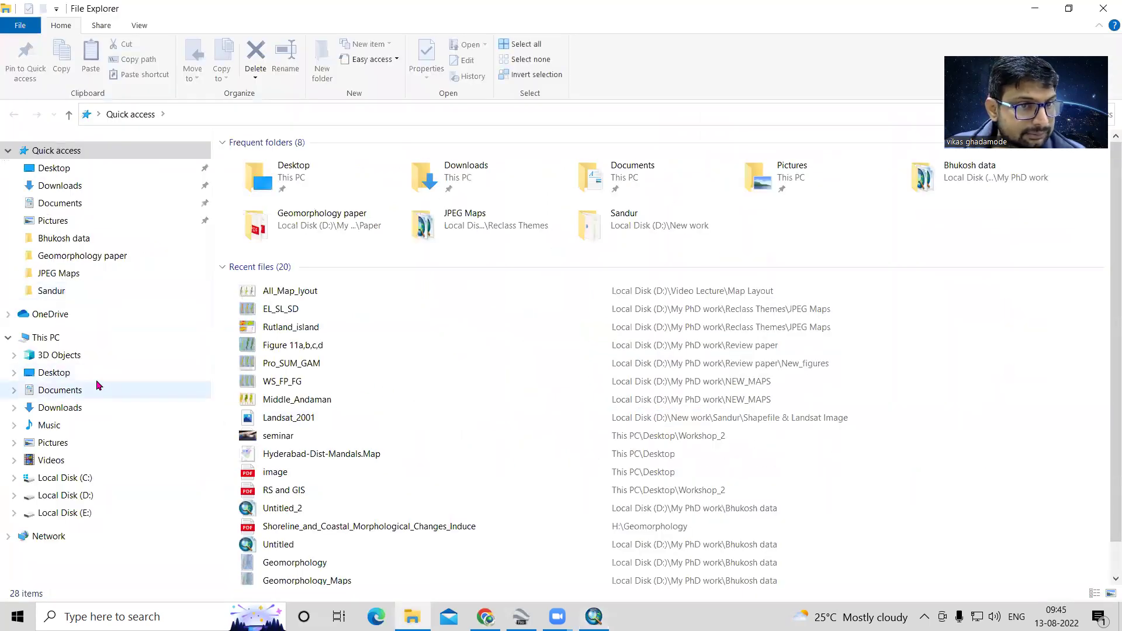
left_click(323, 293)
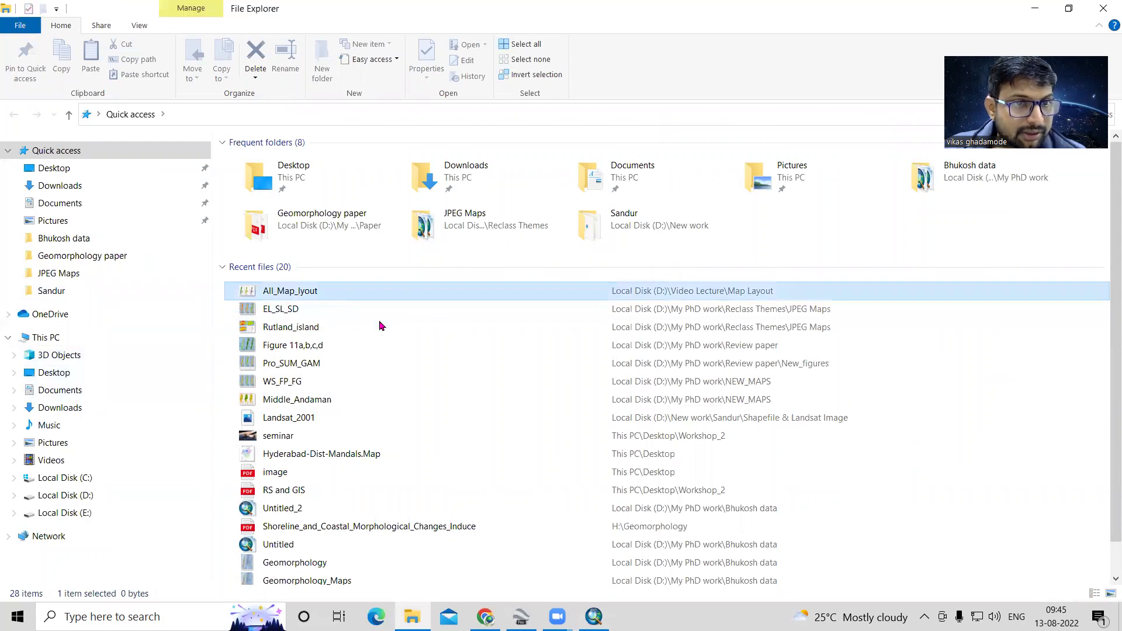
double_click(580, 326)
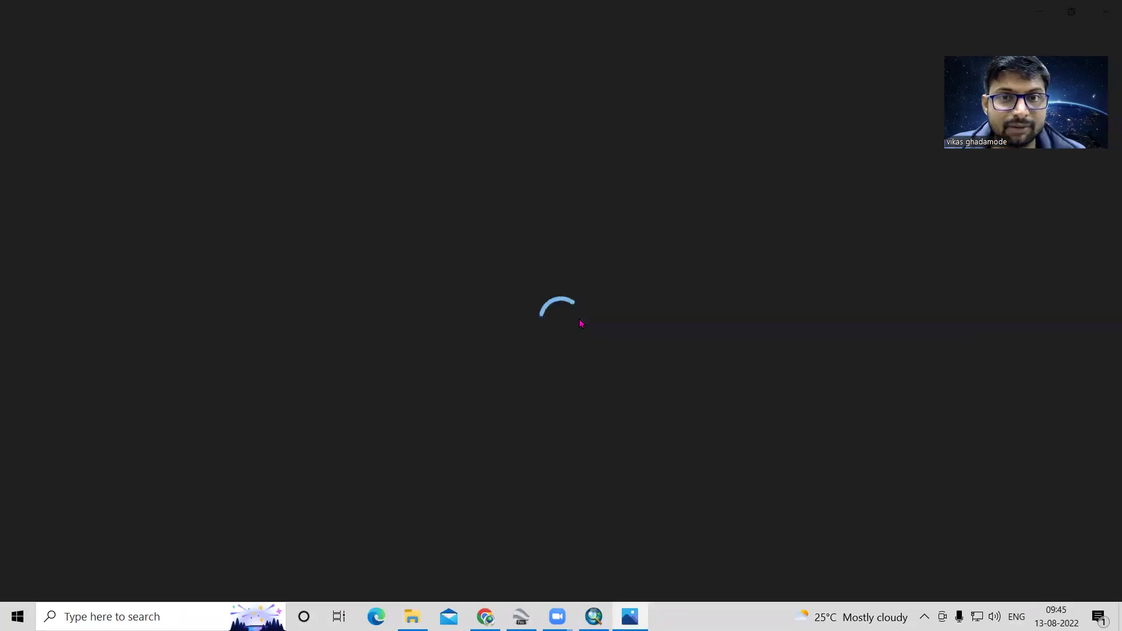